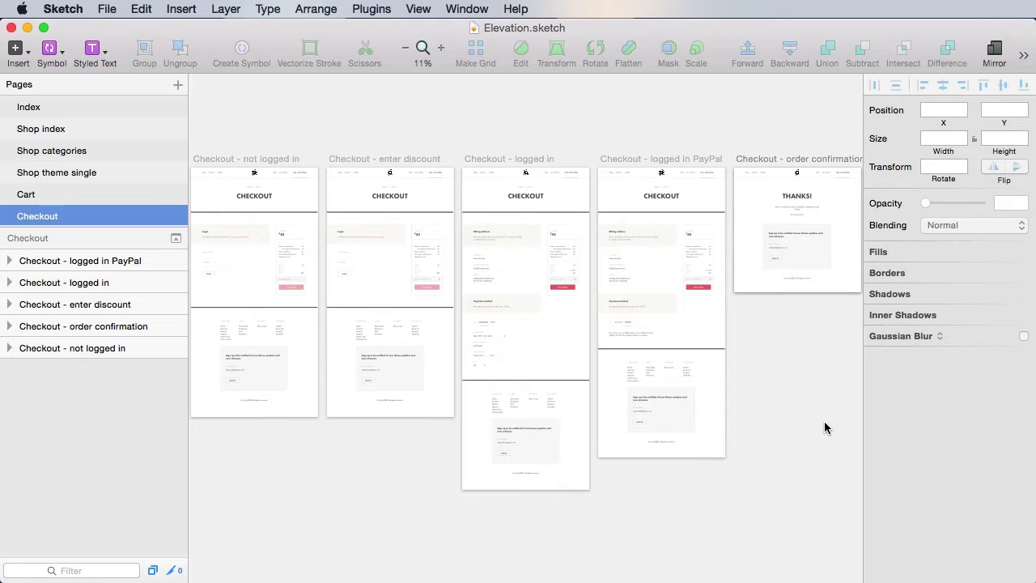
# Step: Copy the "Checkout - not logged in" artboard onto a new page named My account
pyautogui.moveTo(667, 496); pyautogui.dragTo(783, 506)
pyautogui.click(350, 172)
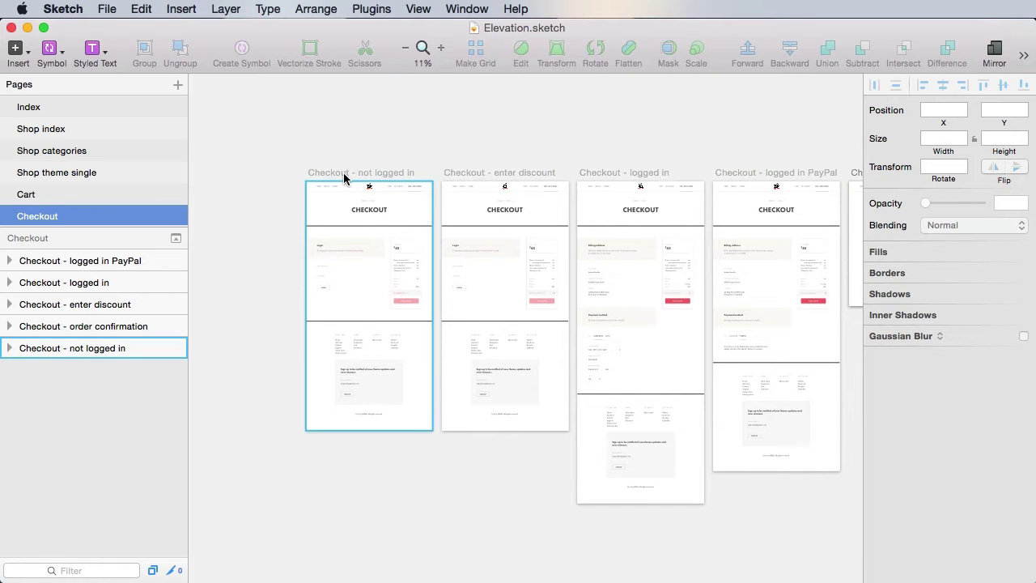
pyautogui.press('super+c')
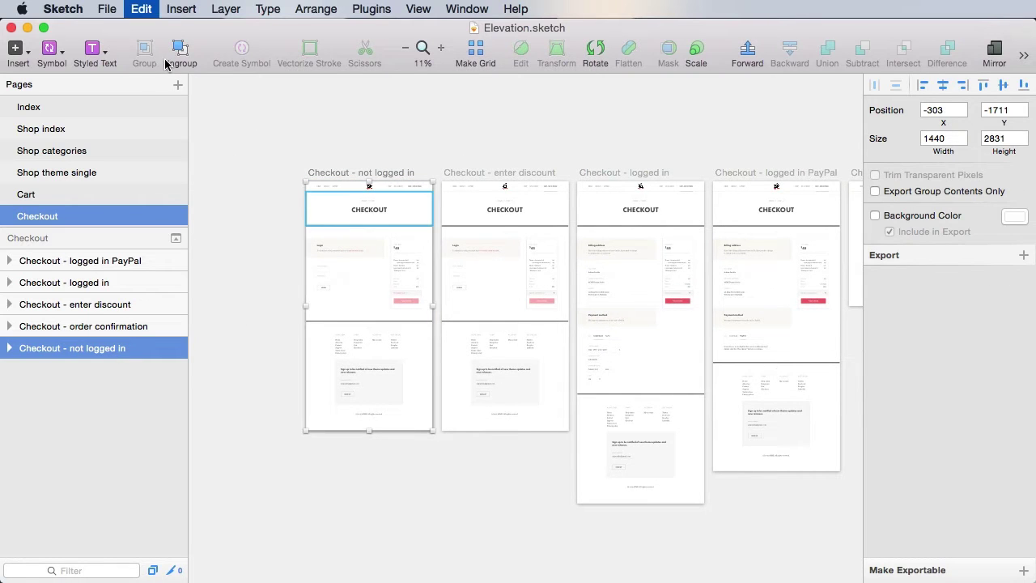
pyautogui.click(177, 84)
pyautogui.doubleClick(45, 240)
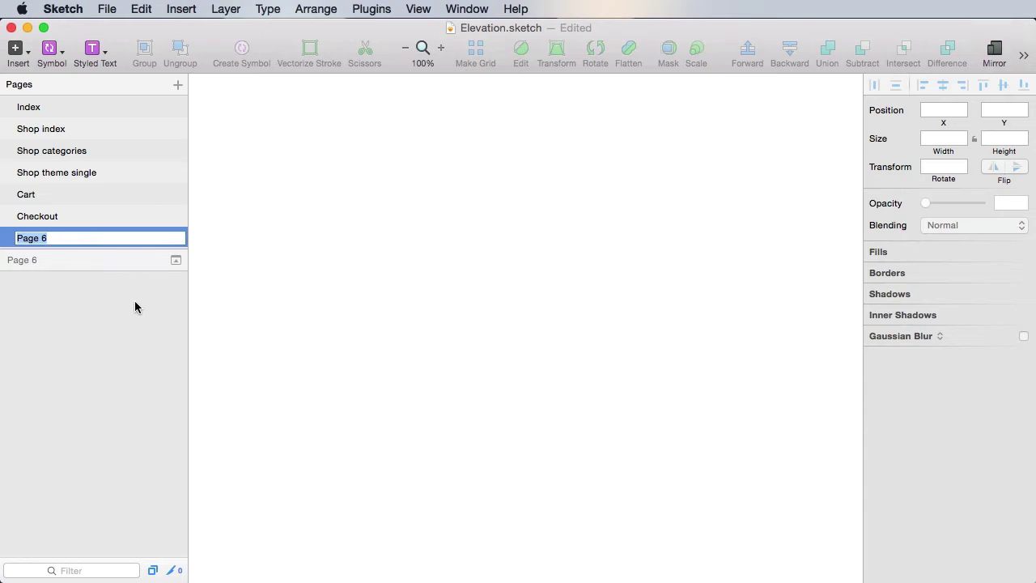
pyautogui.write('My account')
pyautogui.press('Return')
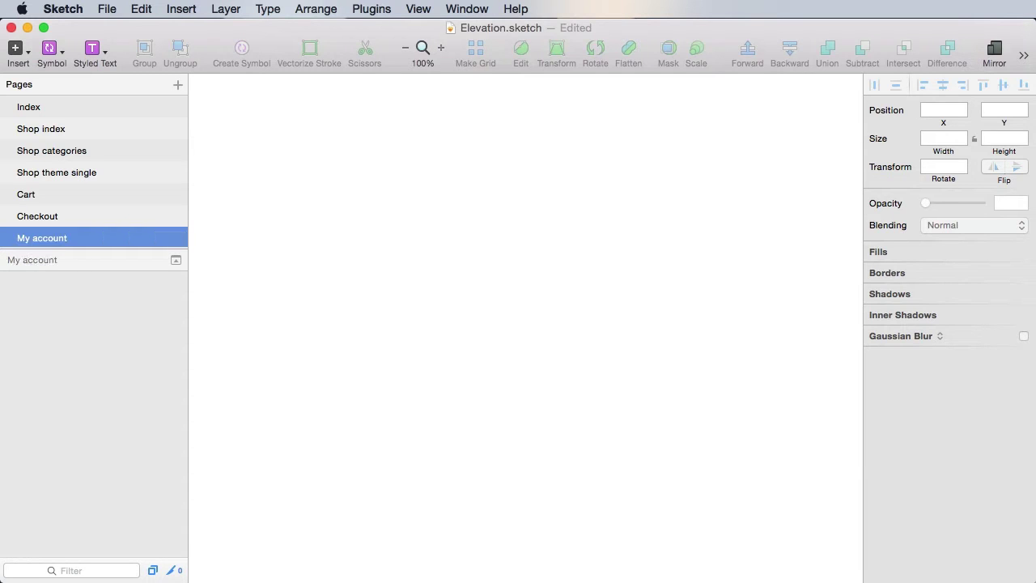
pyautogui.press('super+v')
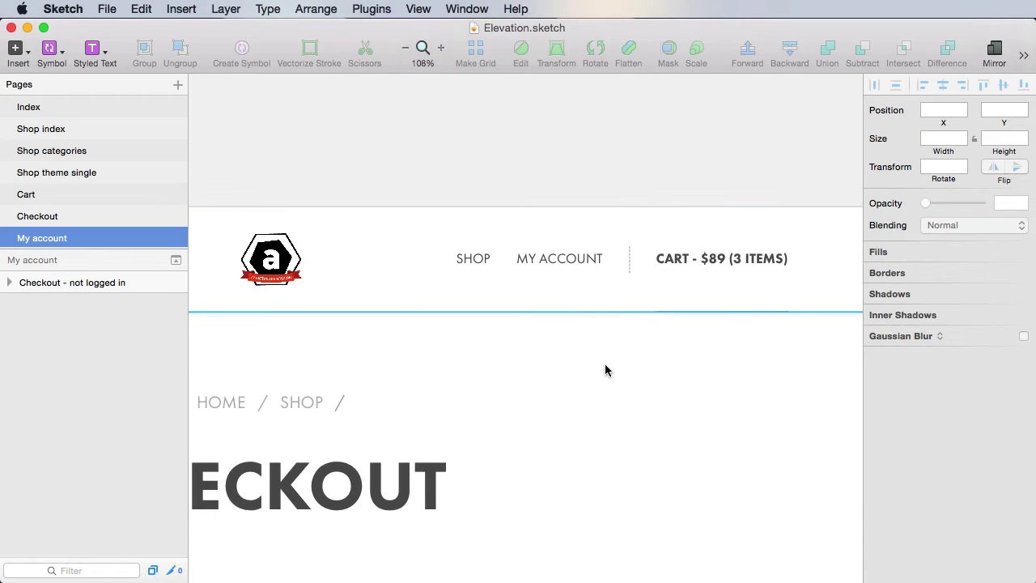
# Step: Apply the "Menu item - special" text style to the CART header item and "Menu item - active" to MY ACCOUNT
pyautogui.click(720, 258)
pyautogui.click(932, 199)
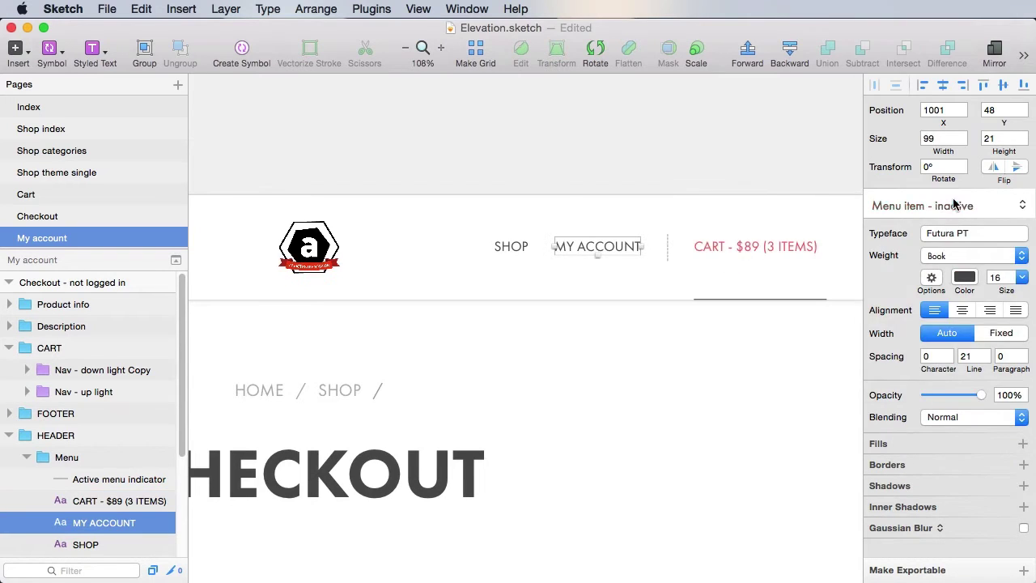
pyautogui.click(954, 202)
pyautogui.click(956, 190)
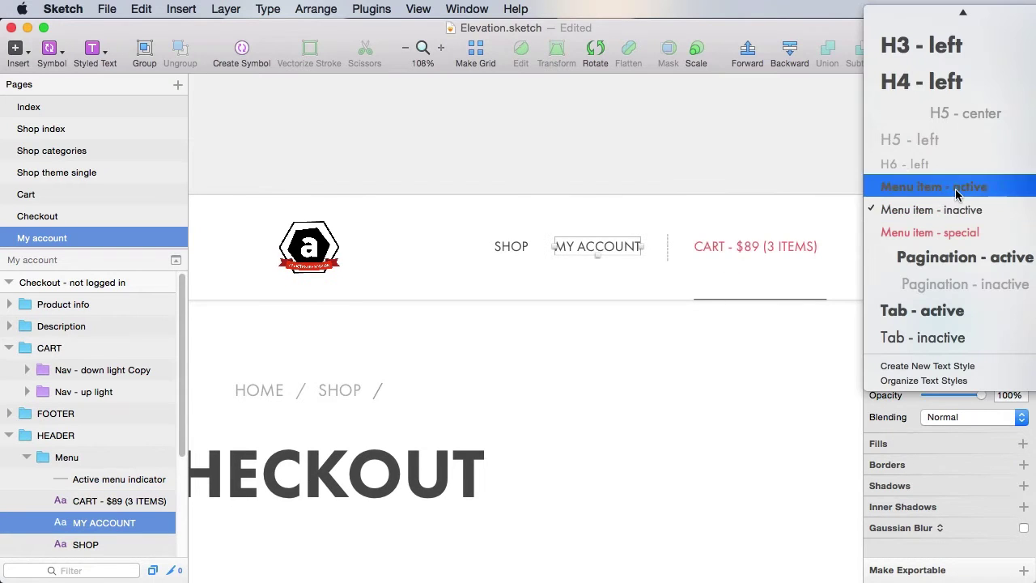
pyautogui.click(956, 194)
pyautogui.click(640, 154)
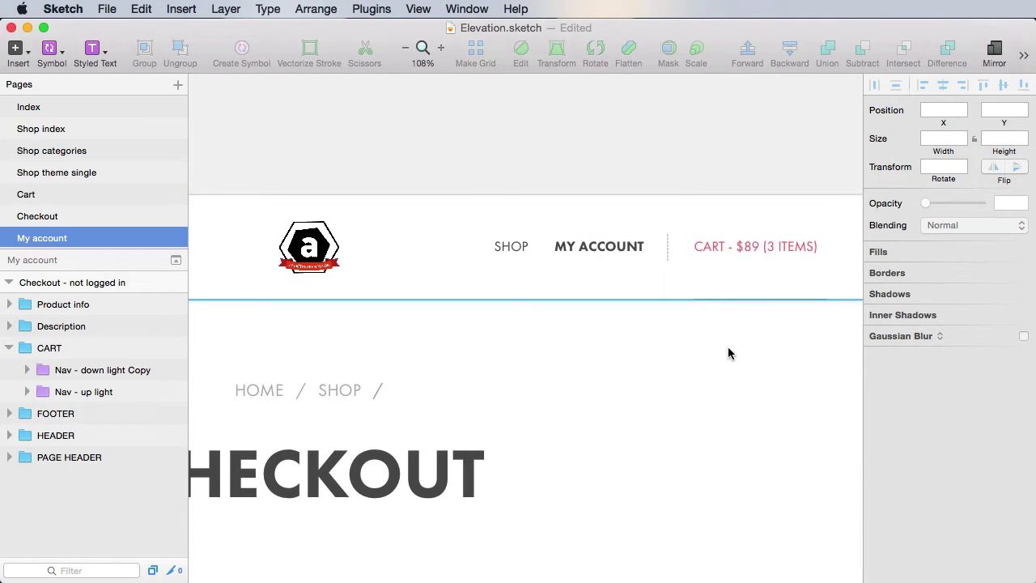
# Step: Move the active menu indicator line beneath MY ACCOUNT and shorten it to match the width of that menu text
pyautogui.click(735, 301)
pyautogui.moveTo(735, 301); pyautogui.dragTo(585, 290)
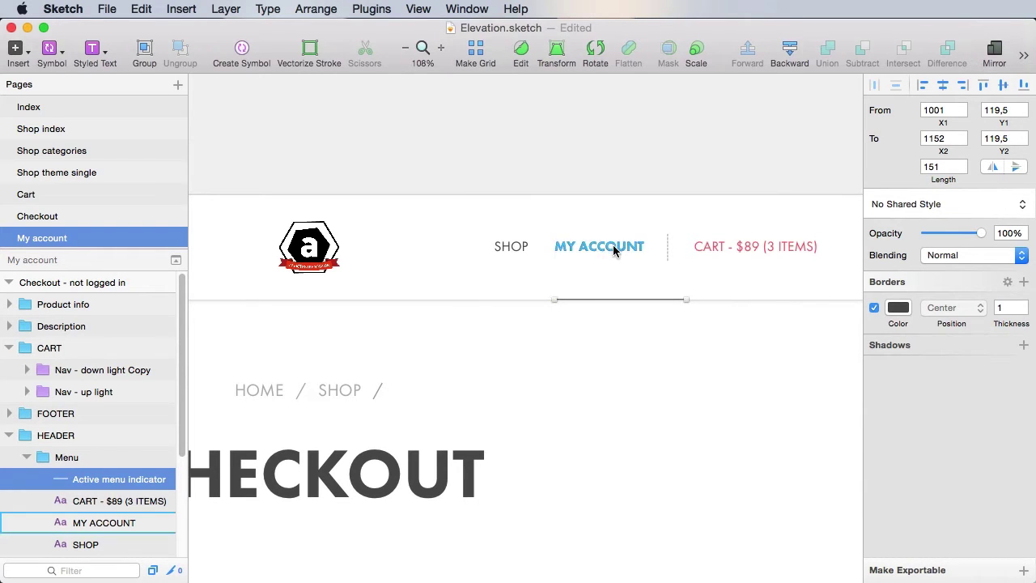
pyautogui.click(614, 252)
pyautogui.click(650, 300)
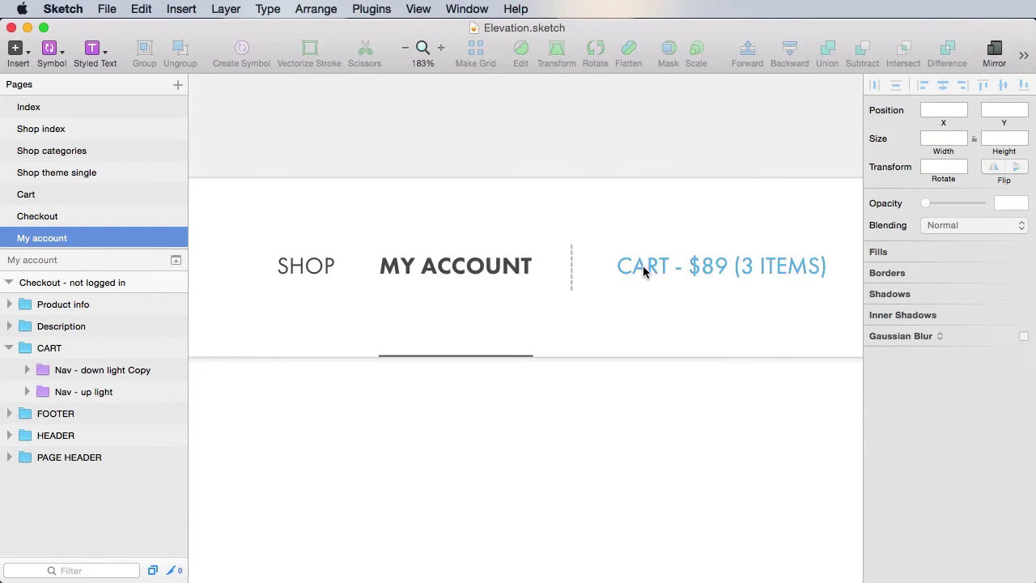
# Step: With the layout grid shown, shift the SHOP, MY ACCOUNT and CART items, dotted divider and active indicator 9 px right to the column edge
pyautogui.moveTo(674, 328); pyautogui.dragTo(578, 315)
pyautogui.hotkey('ctrl', 'l')
pyautogui.moveTo(465, 116); pyautogui.dragTo(555, 116)
pyautogui.click(669, 254)
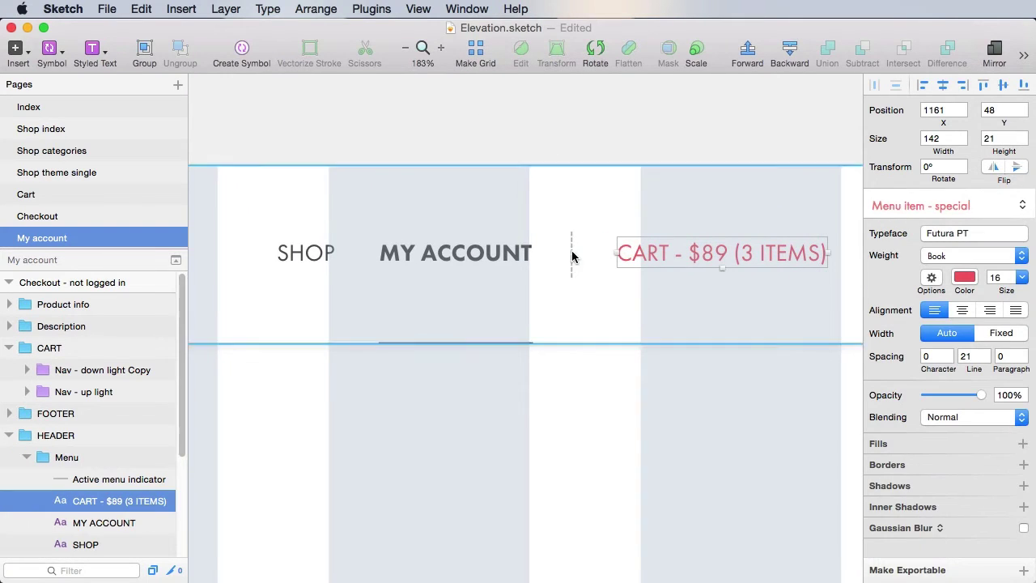
pyautogui.keyDown('shift'); pyautogui.click(572, 254); pyautogui.keyUp('shift')
pyautogui.keyDown('shift'); pyautogui.click(458, 255); pyautogui.keyUp('shift')
pyautogui.keyDown('shift'); pyautogui.click(306, 252); pyautogui.keyUp('shift')
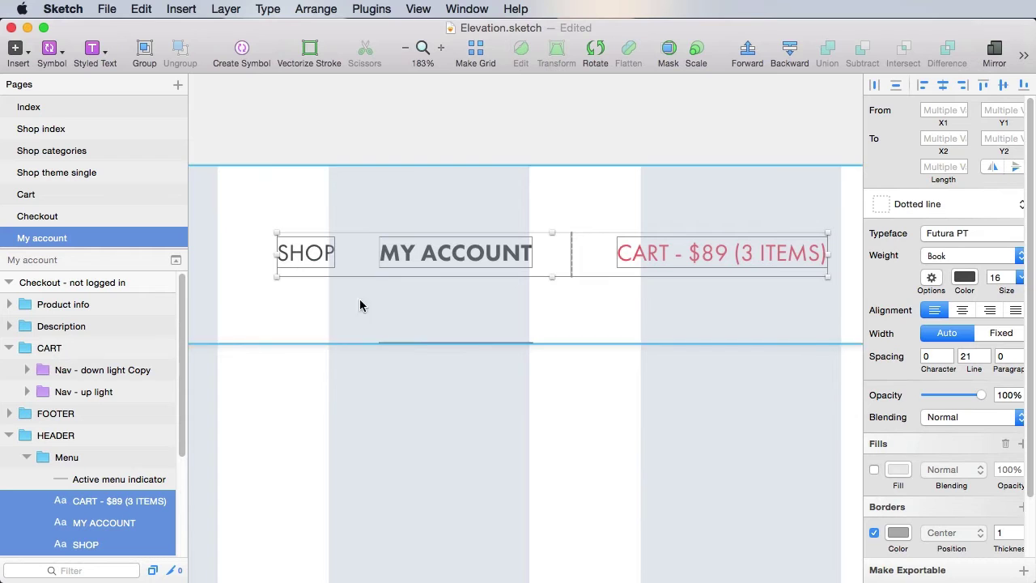
pyautogui.keyDown('shift'); pyautogui.click(433, 343); pyautogui.keyUp('shift')
pyautogui.press('Right')
pyautogui.press('Right')
pyautogui.press('Right')
pyautogui.press('Right')
pyautogui.press('Right')
pyautogui.press('Right')
pyautogui.press('Right')
pyautogui.press('Right')
pyautogui.press('Right')
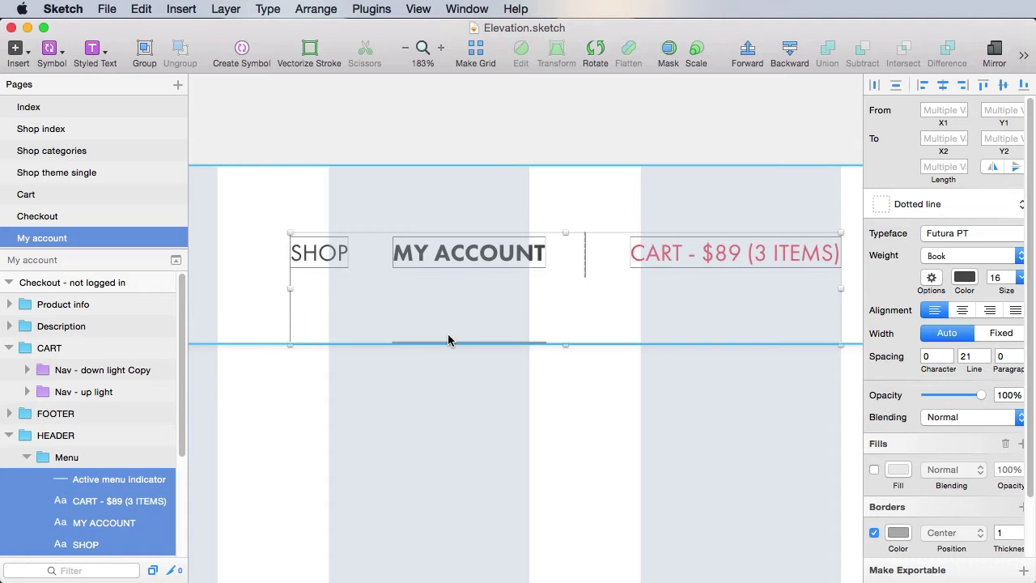
pyautogui.click(662, 125)
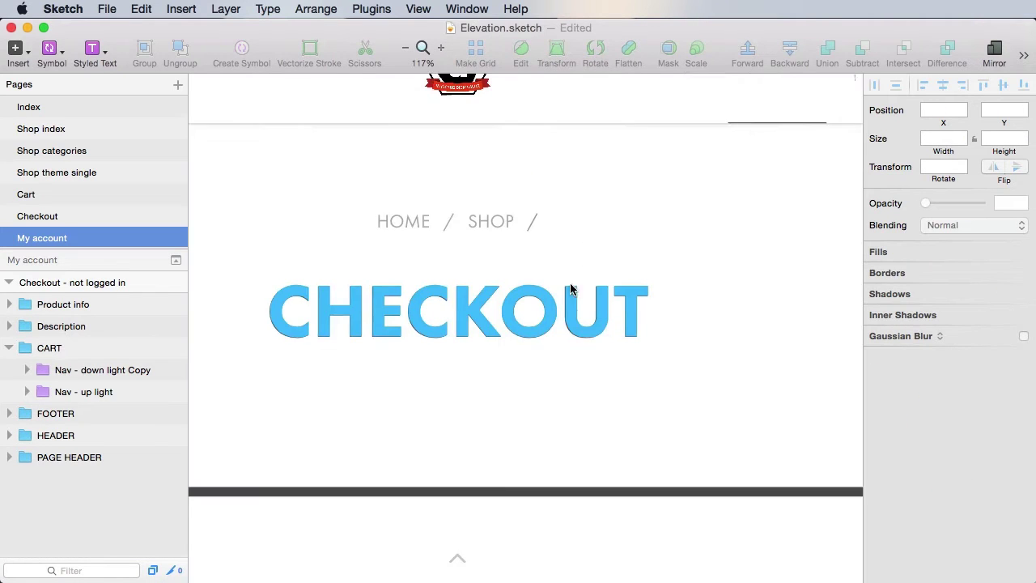
# Step: Remove SHOP from the breadcrumb and change the page heading to MY ACCOUNT
pyautogui.moveTo(561, 344); pyautogui.dragTo(648, 353)
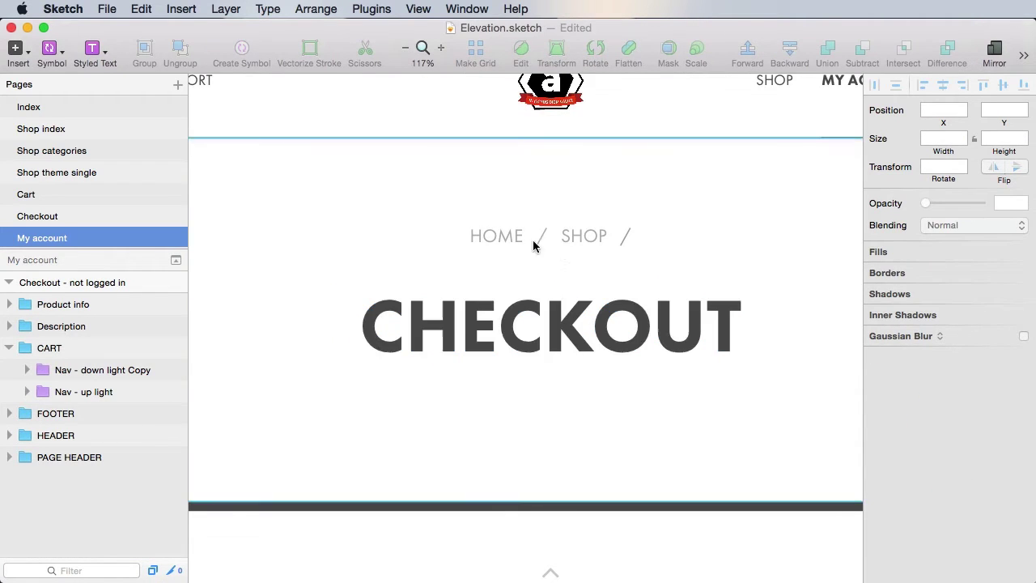
pyautogui.click(576, 240)
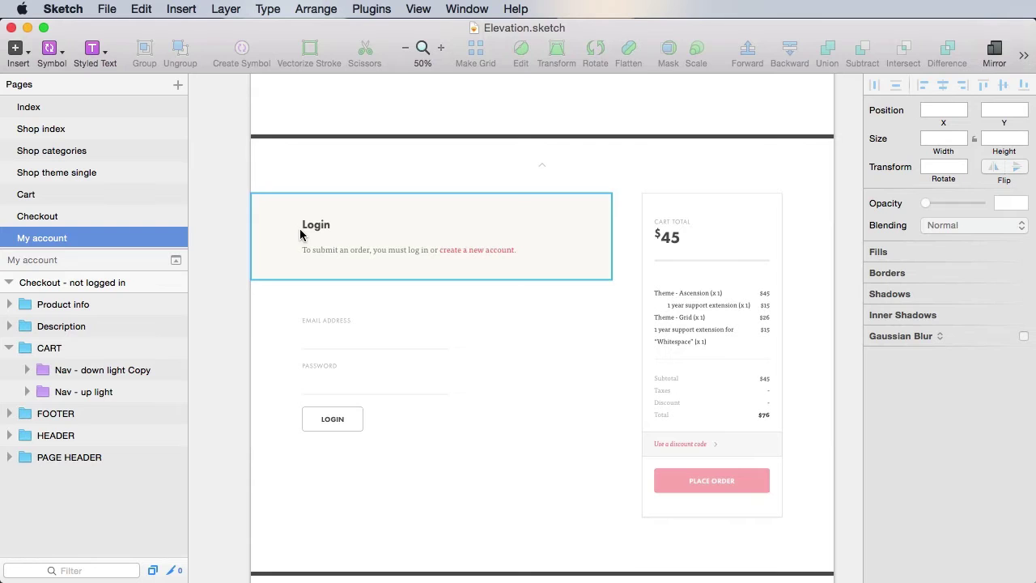
# Step: Delete the cart total box with the order summary beside the login form
pyautogui.click(753, 268)
pyautogui.press('BackSpace')
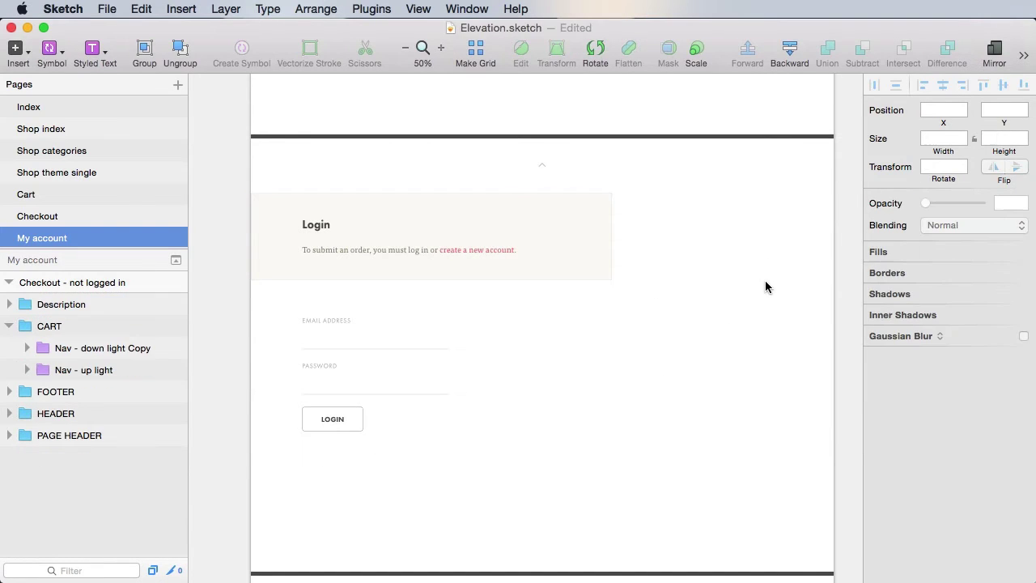
pyautogui.scroll(3, 702, 310)
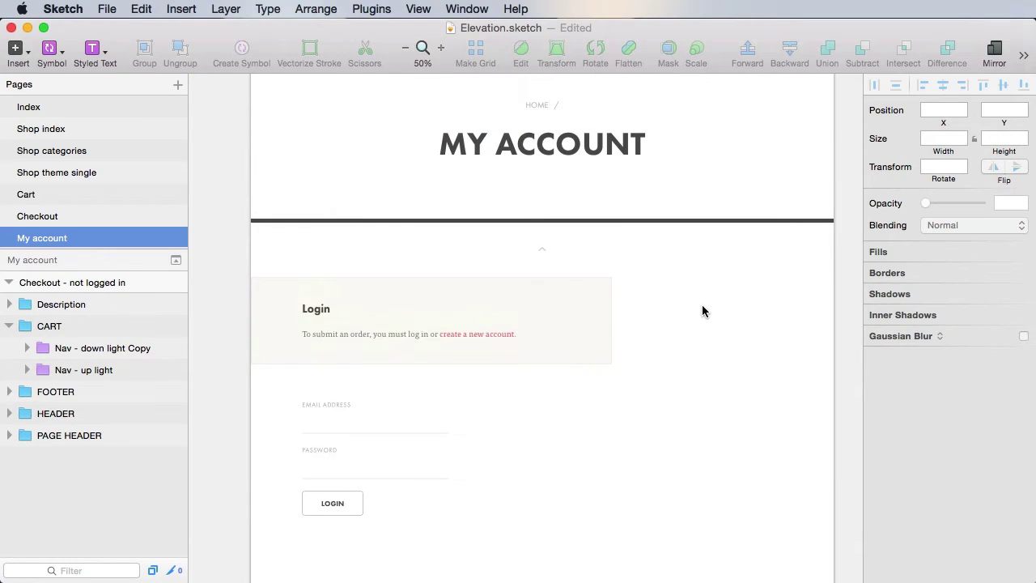
pyautogui.scroll(-2, 702, 305)
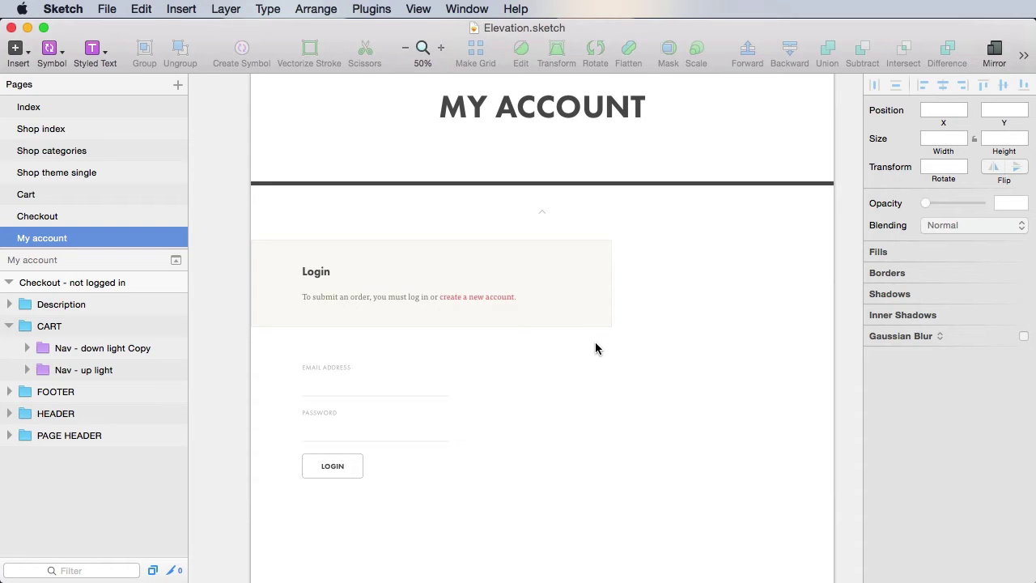
# Step: Copy the Tabs, Tab content BG and Section BG layers from the Description tab artboard on the Shop theme single page
pyautogui.click(103, 222)
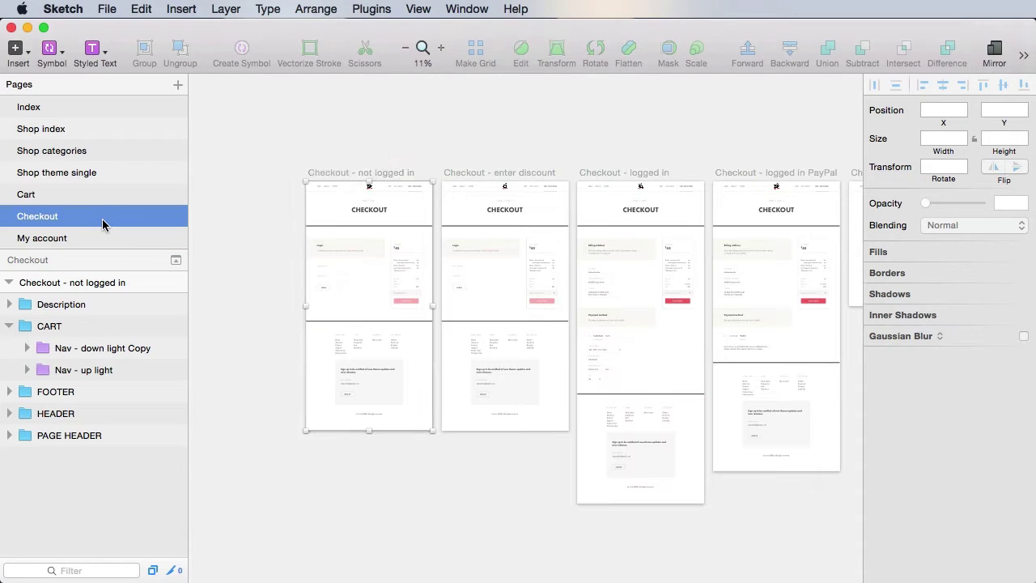
pyautogui.click(100, 199)
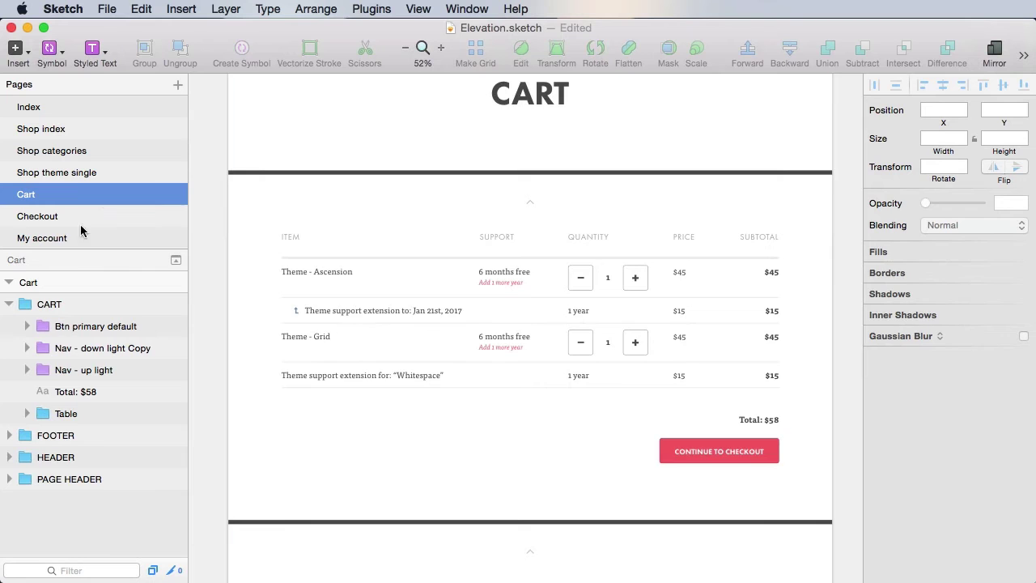
pyautogui.click(103, 173)
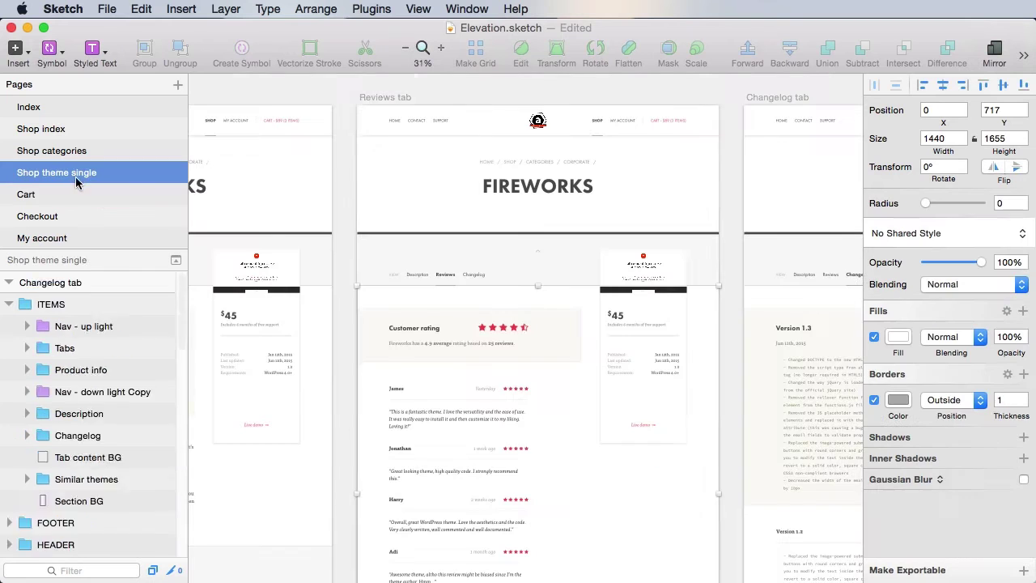
pyautogui.click(343, 306)
pyautogui.moveTo(344, 306); pyautogui.dragTo(514, 306)
pyautogui.hscroll(-5, 643, 331)
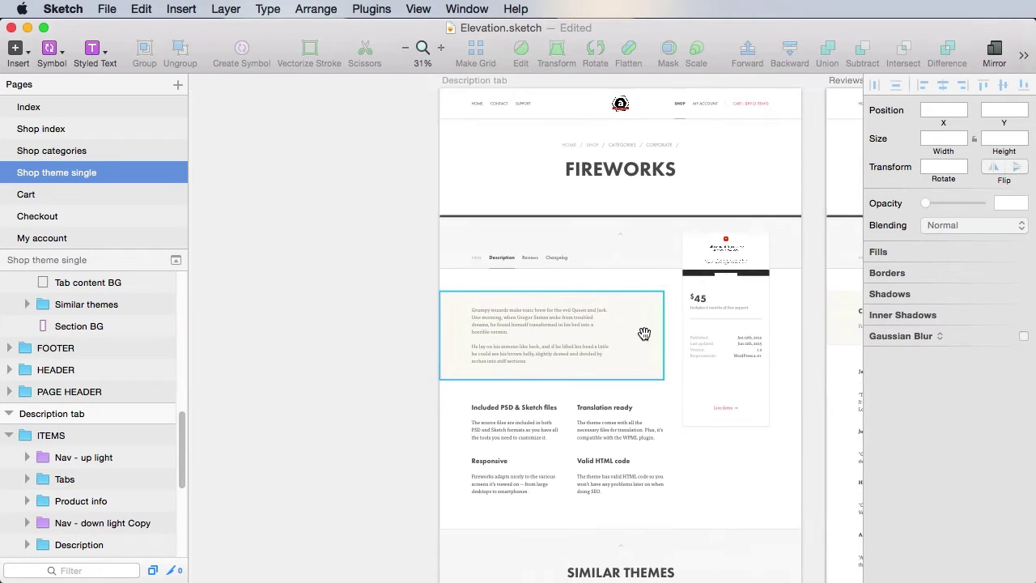
pyautogui.click(571, 281)
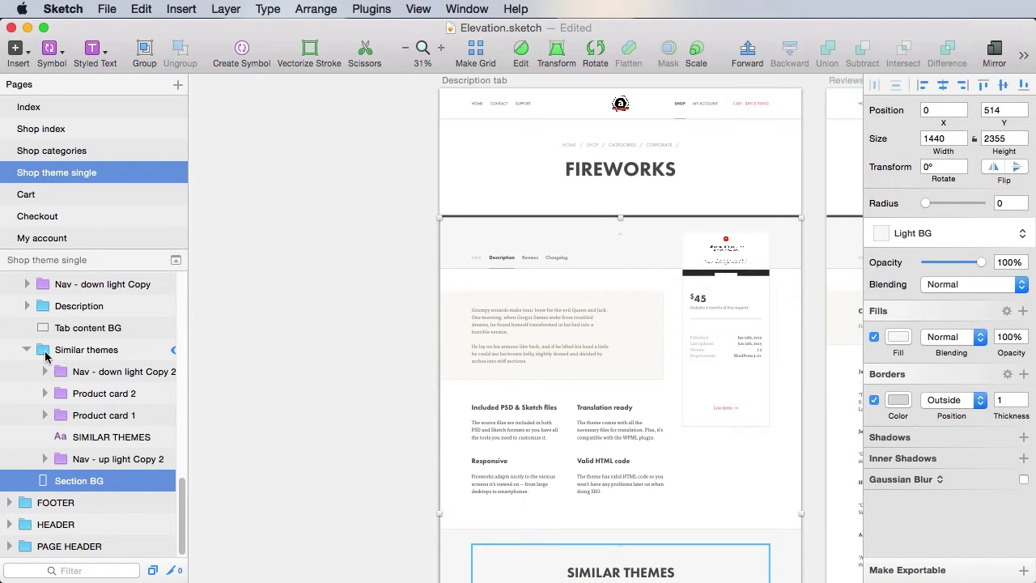
pyautogui.click(25, 351)
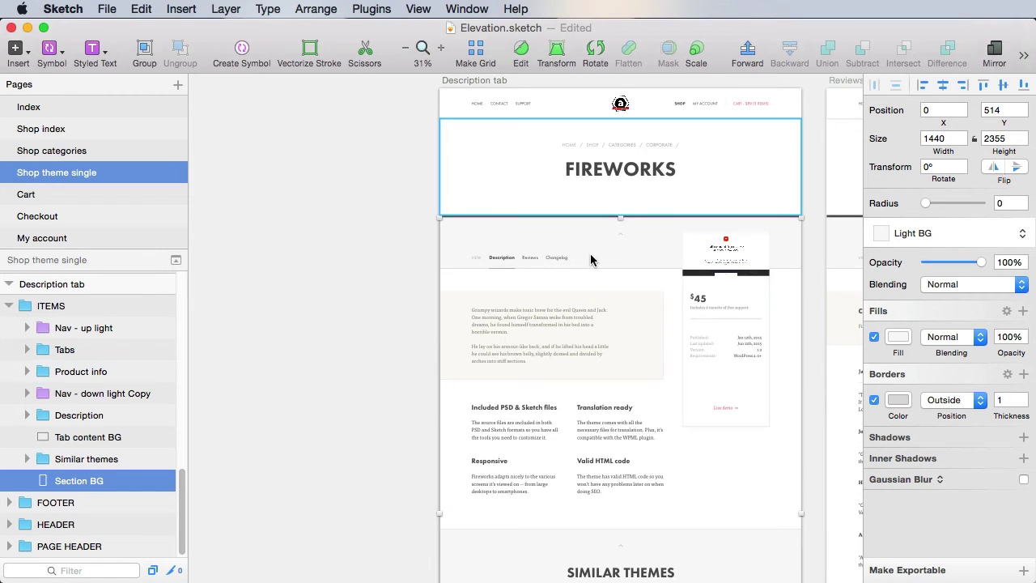
pyautogui.keyDown('super'); pyautogui.click(97, 439); pyautogui.keyUp('super')
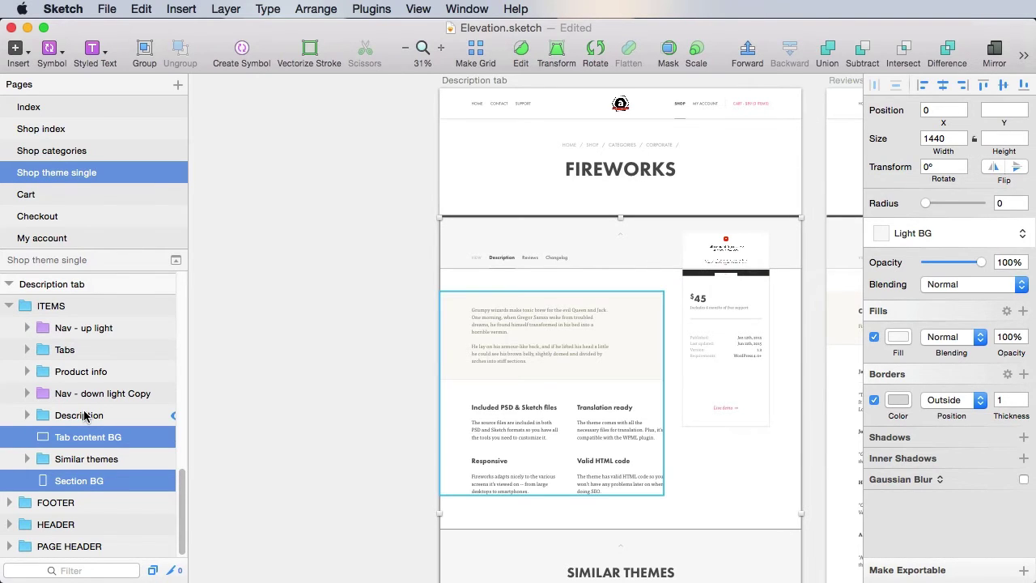
pyautogui.keyDown('super'); pyautogui.click(84, 356); pyautogui.keyUp('super')
pyautogui.press('super+c')
# Step: Return to the My account page and rename the CART layer group as CONTENT
pyautogui.click(71, 236)
pyautogui.press('super+r')
pyautogui.write('C')
pyautogui.press('Return')
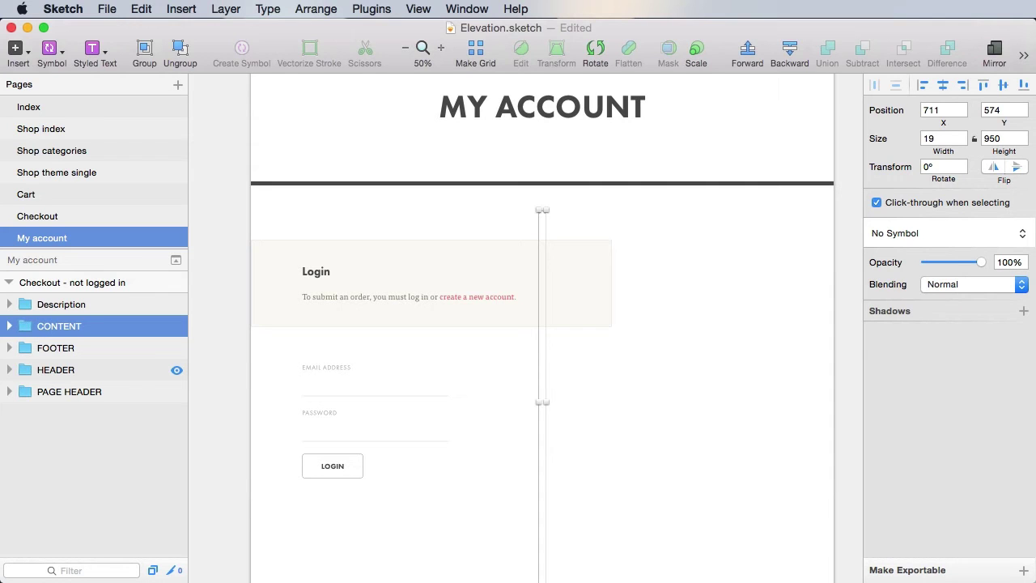
# Step: Move the Description group into the CONTENT group and rename it Login content
pyautogui.press('super+v')
pyautogui.moveTo(73, 306); pyautogui.dragTo(68, 330)
pyautogui.click(9, 304)
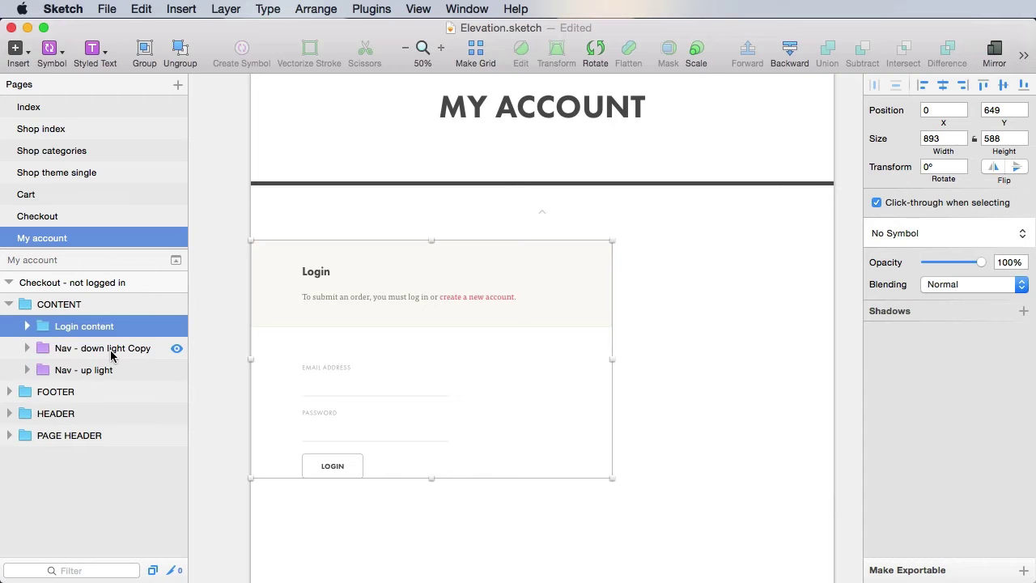
# Step: Paste the copied tab and background layers into the CONTENT group and move them up against the page header's dark bottom border
pyautogui.press('super+v')
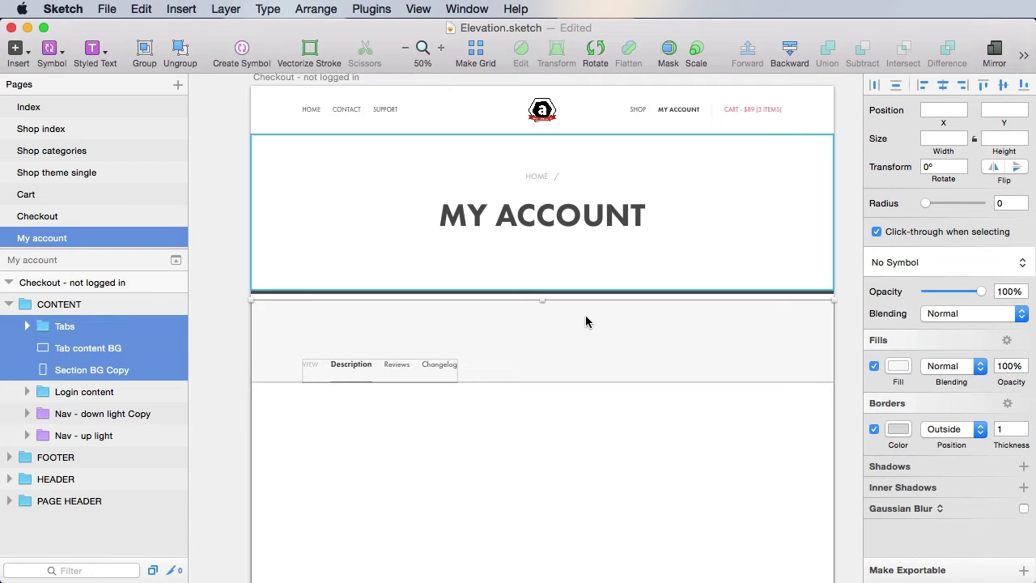
pyautogui.scroll(-1, 565, 321)
pyautogui.press('z')
pyautogui.moveTo(395, 192); pyautogui.dragTo(683, 429)
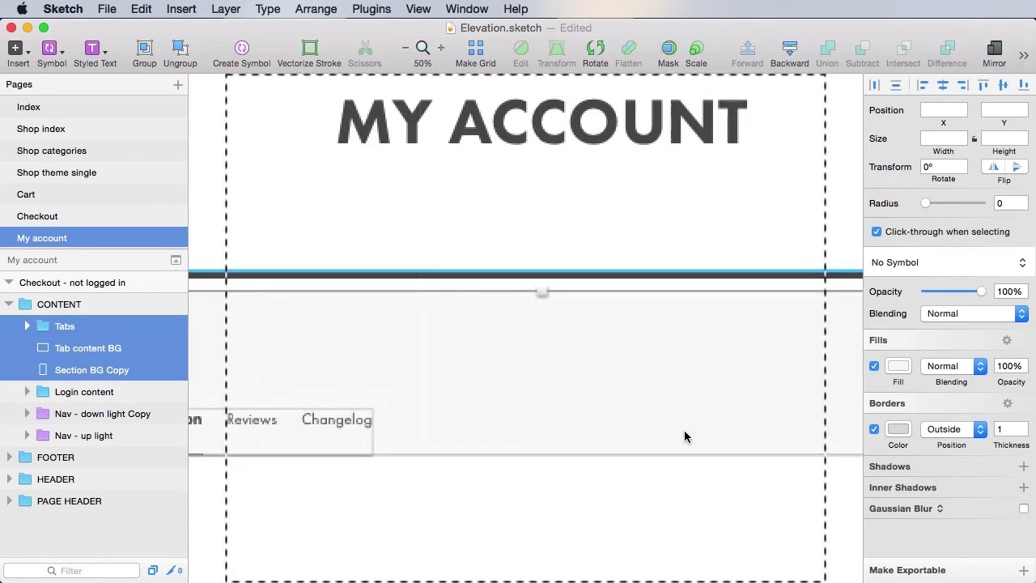
pyautogui.press('super+1')
# Step: Bring the "Nav - up light" arrow forward to the top of the CONTENT group, above Tabs
pyautogui.click(83, 326)
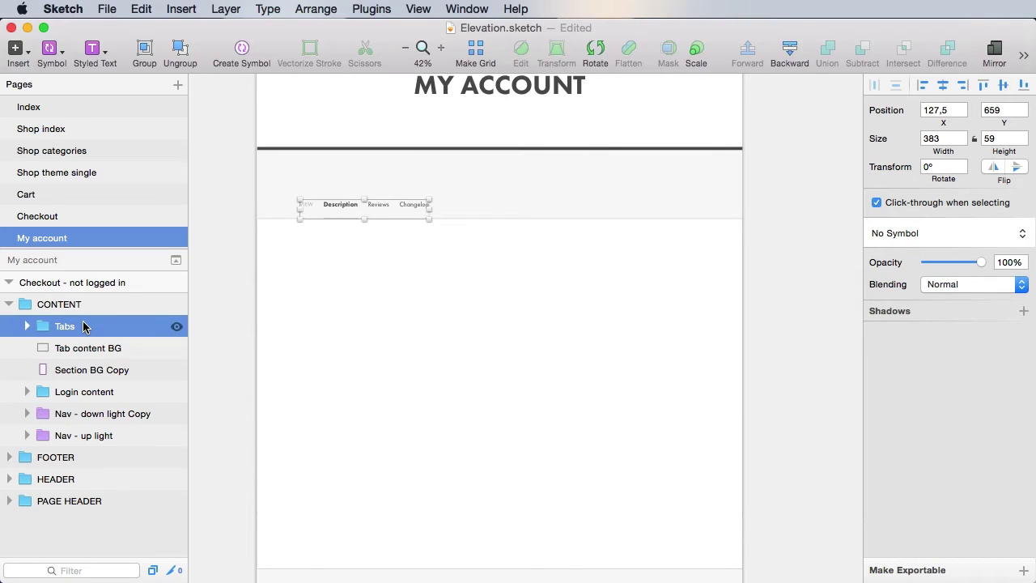
pyautogui.click(102, 415)
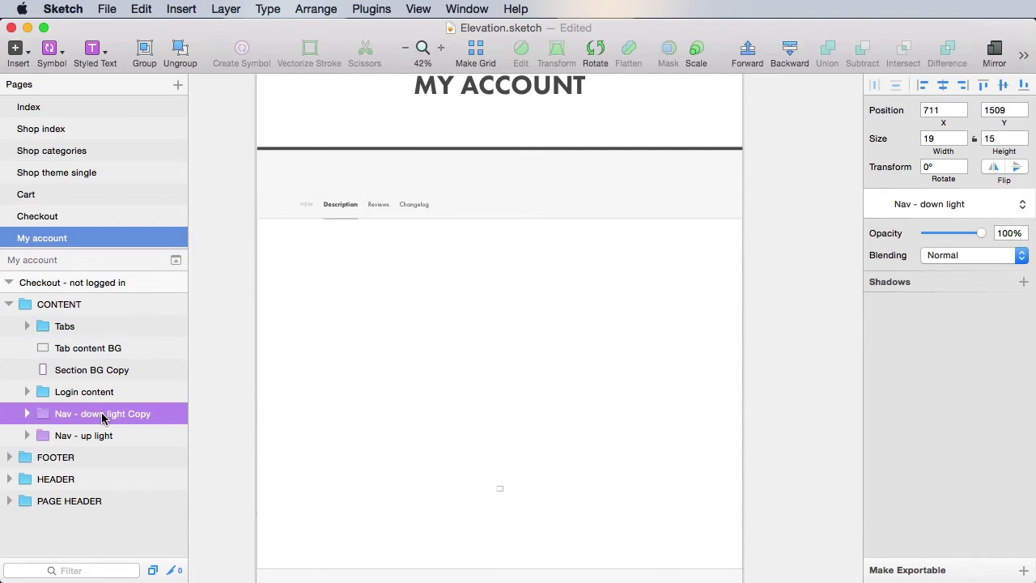
pyautogui.click(101, 438)
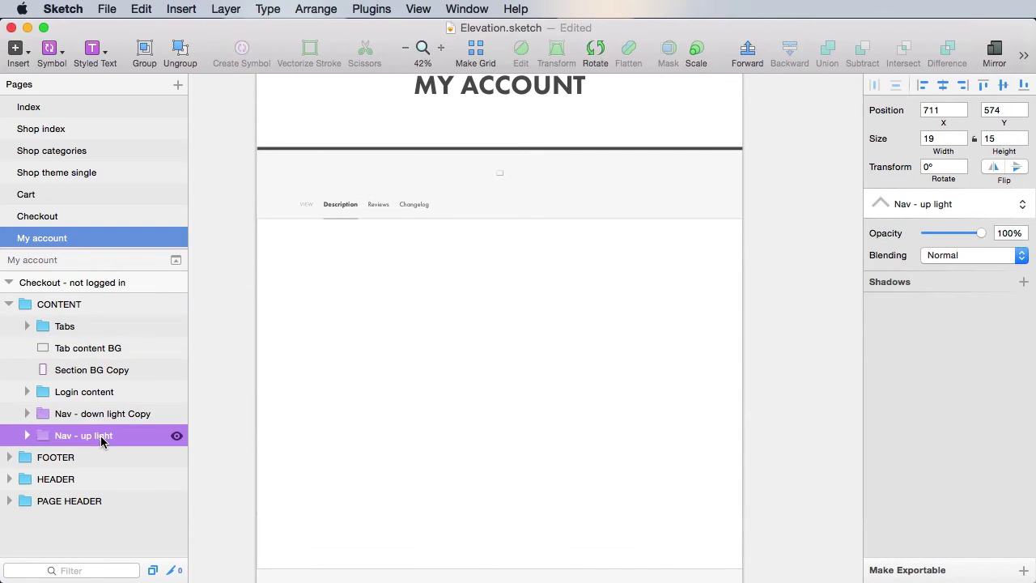
pyautogui.click(750, 52)
pyautogui.click(750, 52)
pyautogui.click(750, 51)
pyautogui.click(749, 52)
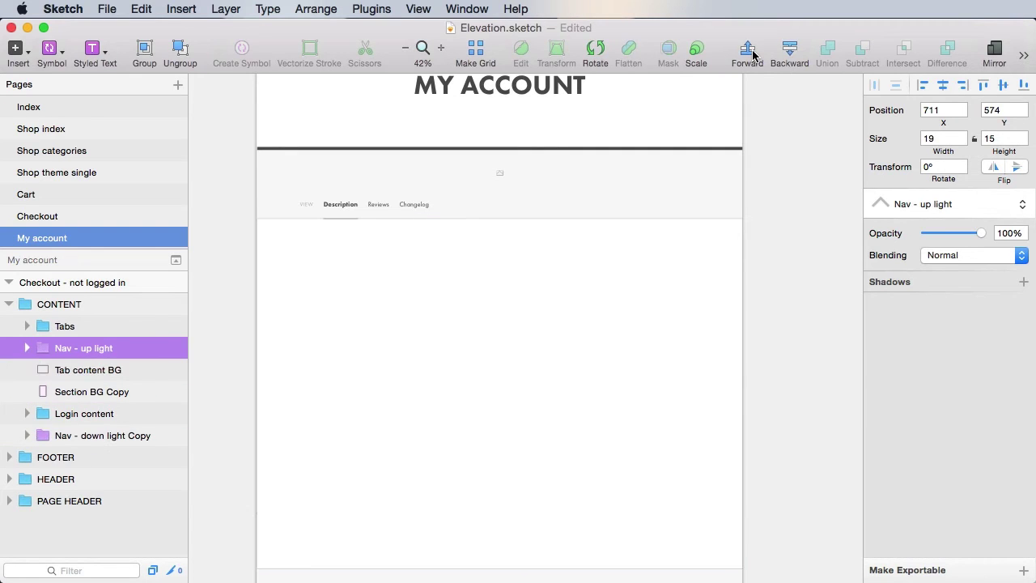
pyautogui.click(752, 53)
pyautogui.click(757, 221)
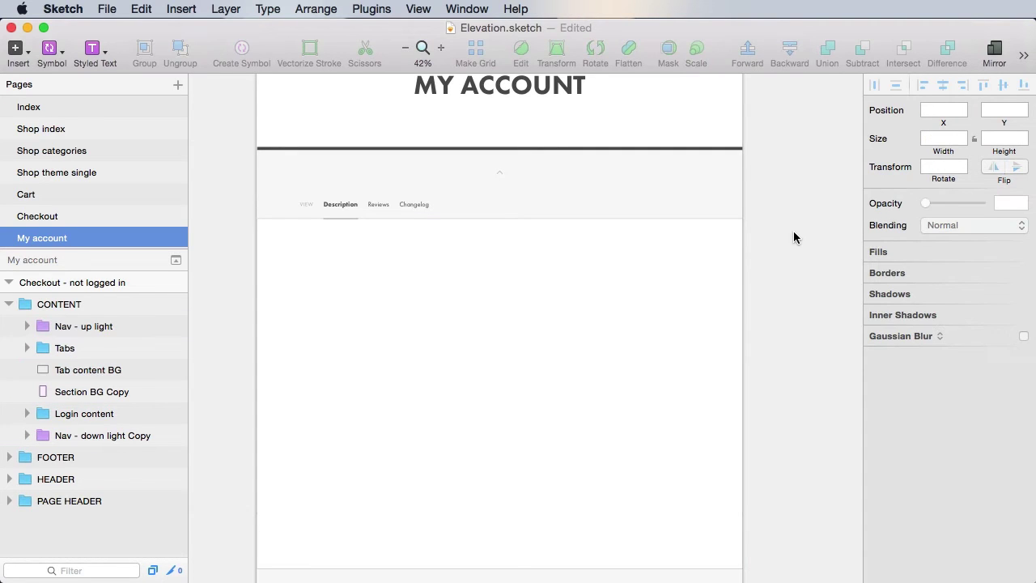
# Step: Bring the Login content group forward above Tab content BG and move it down to about 90 px below the tab bar
pyautogui.click(101, 415)
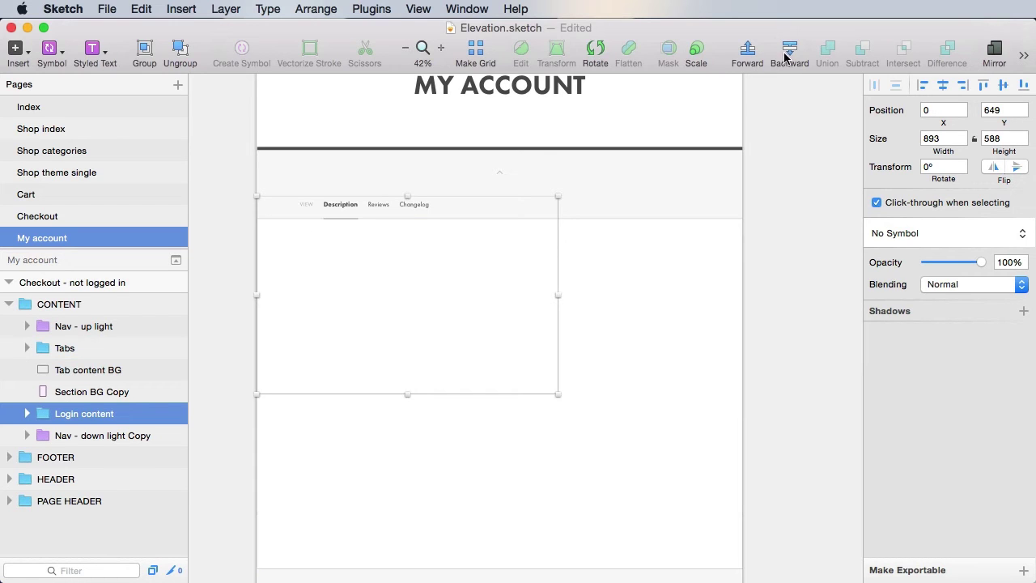
pyautogui.click(748, 51)
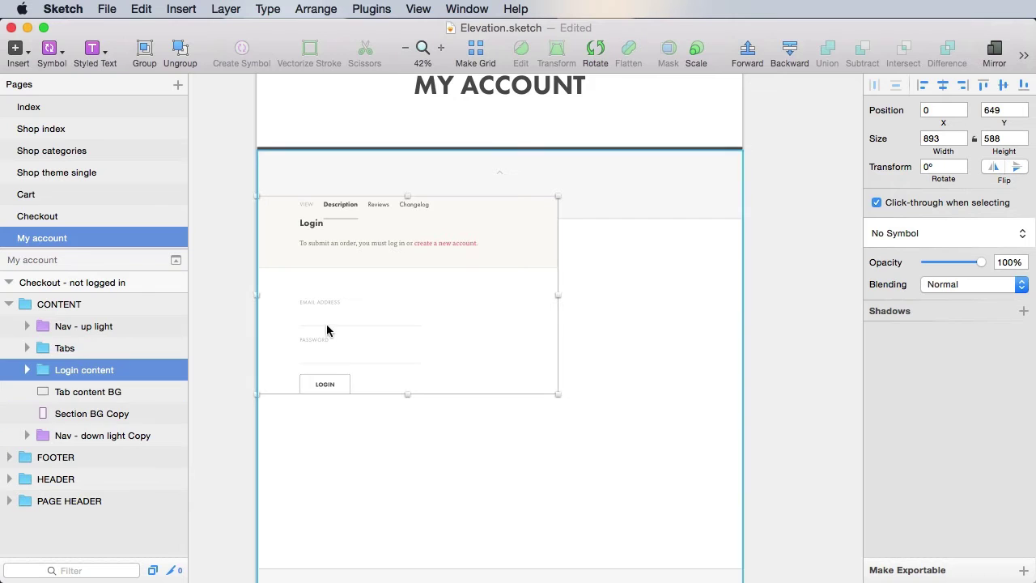
pyautogui.moveTo(522, 235); pyautogui.dragTo(523, 293)
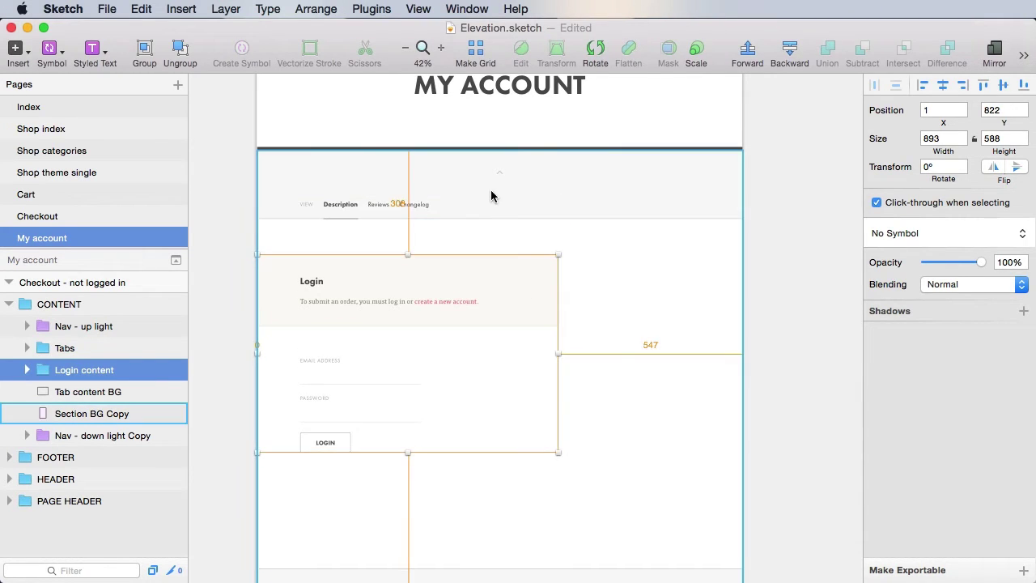
pyautogui.press('alt')
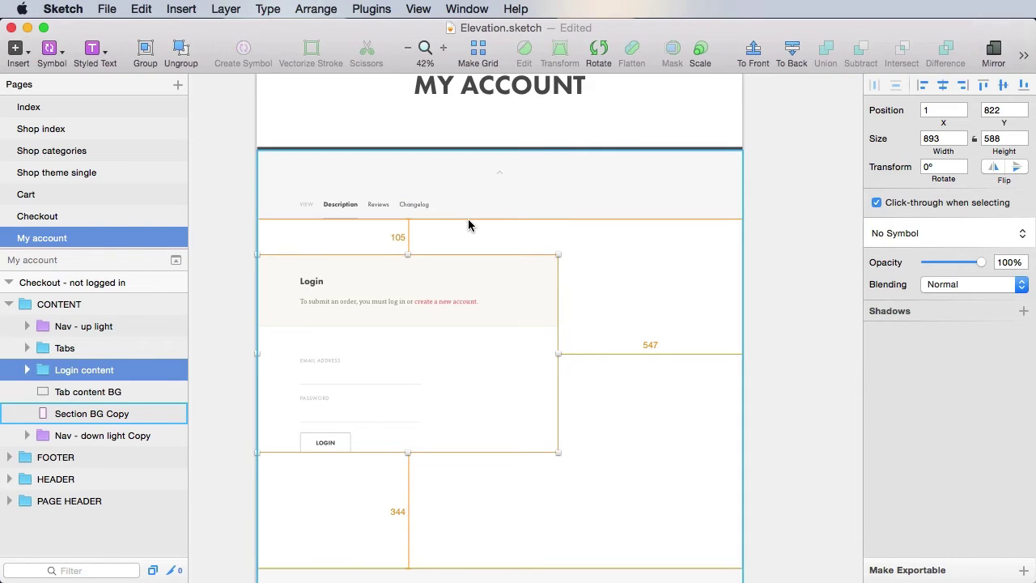
pyautogui.hotkey('alt', 'shift', 'Up')
pyautogui.hotkey('alt', 'shift', 'Up')
pyautogui.hotkey('alt', 'shift', 'Up')
pyautogui.hotkey('alt', 'shift', 'Down')
pyautogui.hotkey('alt', 'Down')
pyautogui.hotkey('alt', 'Down')
pyautogui.hotkey('alt', 'Down')
pyautogui.hotkey('alt', 'Down')
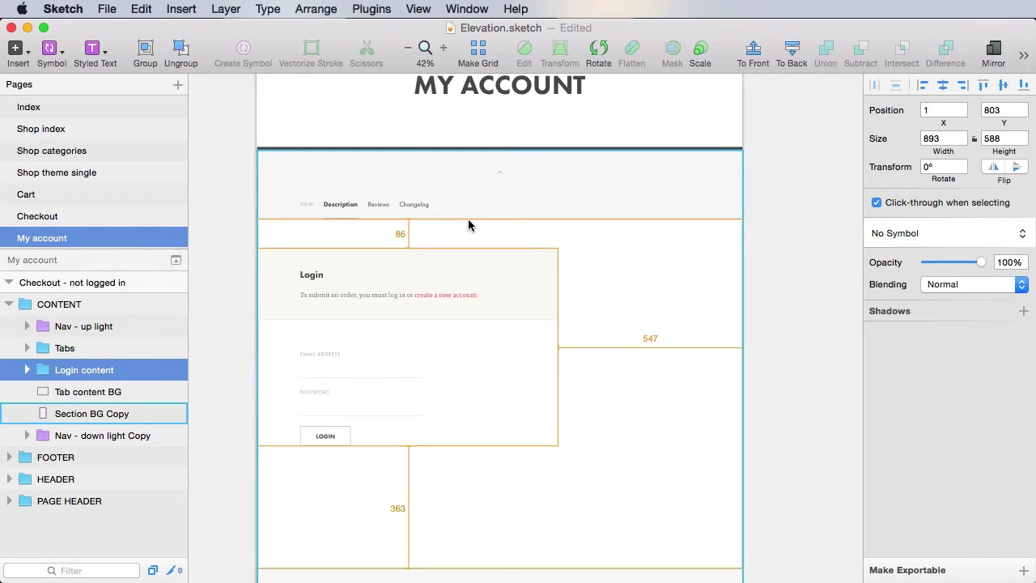
# Step: Change the VIEW label in the Tabs group to MY ACCOUNT and delete the Reviews tab
pyautogui.click(229, 272)
pyautogui.moveTo(233, 152); pyautogui.dragTo(519, 304)
pyautogui.moveTo(405, 337); pyautogui.dragTo(450, 350)
pyautogui.doubleClick(409, 285)
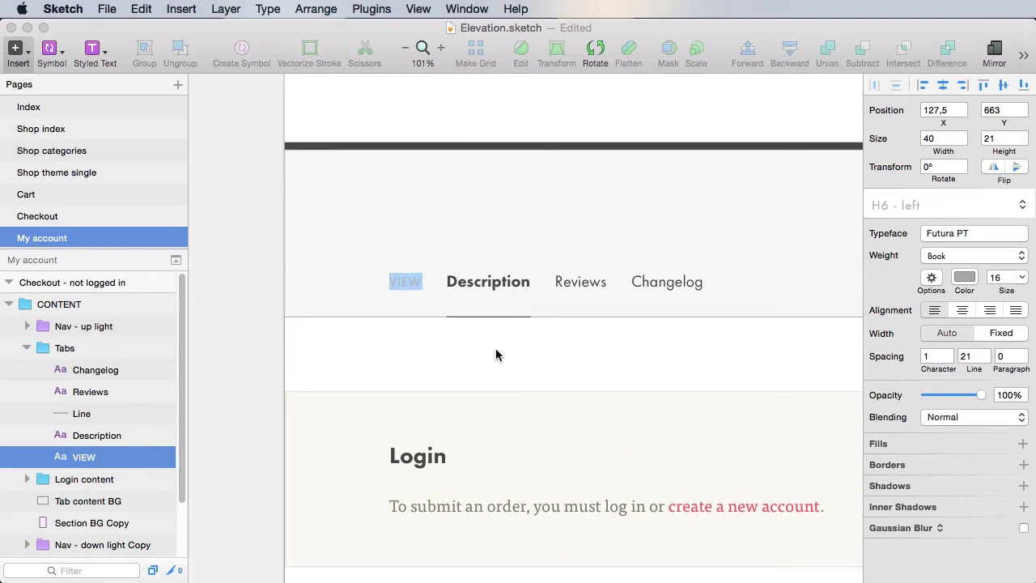
pyautogui.write('MY ACCO')
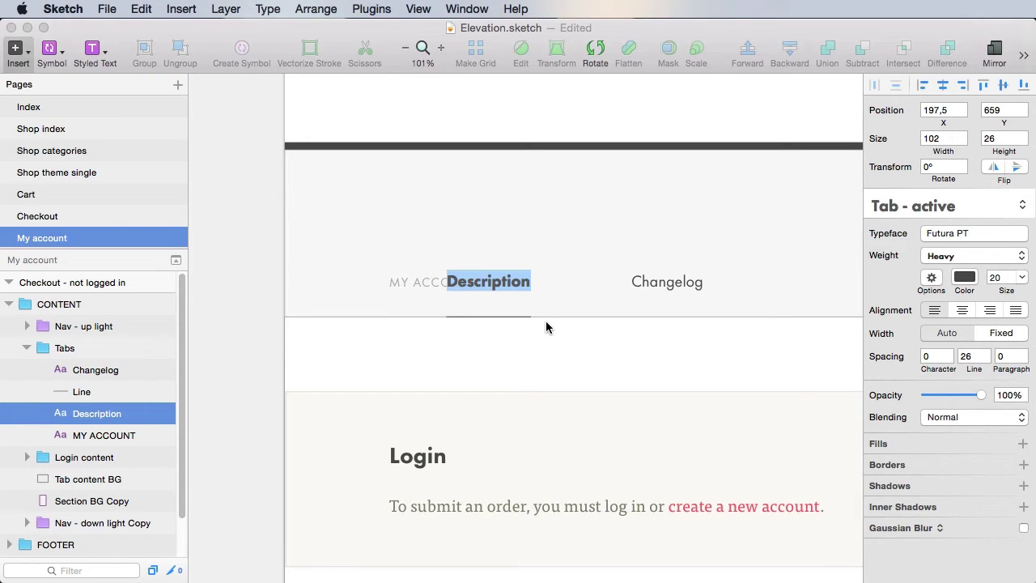
# Step: Rename the Description tab as Login and the Changelog tab as Create account, space the labels evenly, and save
pyautogui.write('Login')
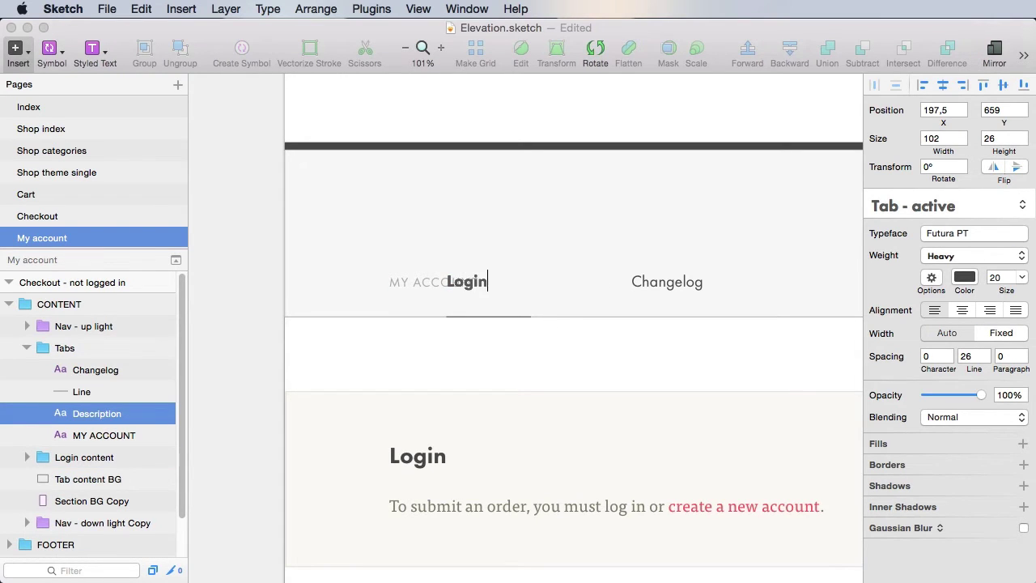
pyautogui.press('Tab')
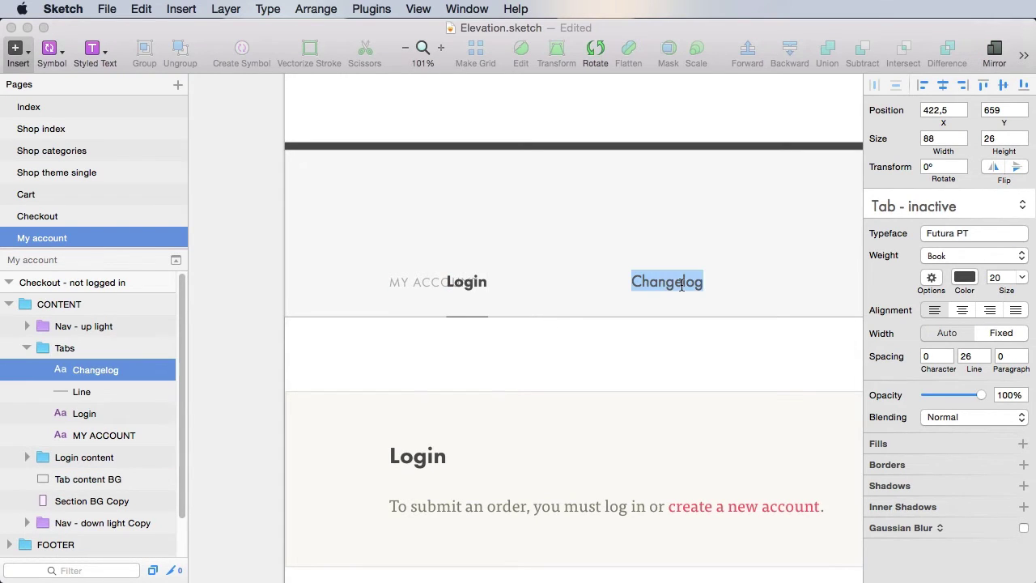
pyautogui.write('Create account')
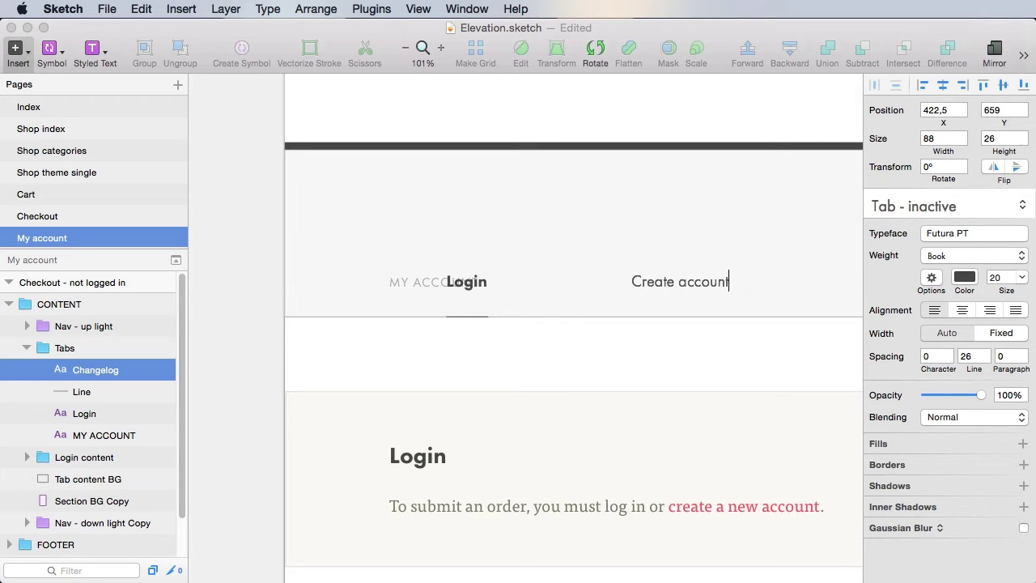
pyautogui.click(248, 340)
pyautogui.press('super+s')
# Step: Switch the LOGIN button below the password field to the "Btn primary default" symbol and save the document
pyautogui.scroll(-5, 250, 347)
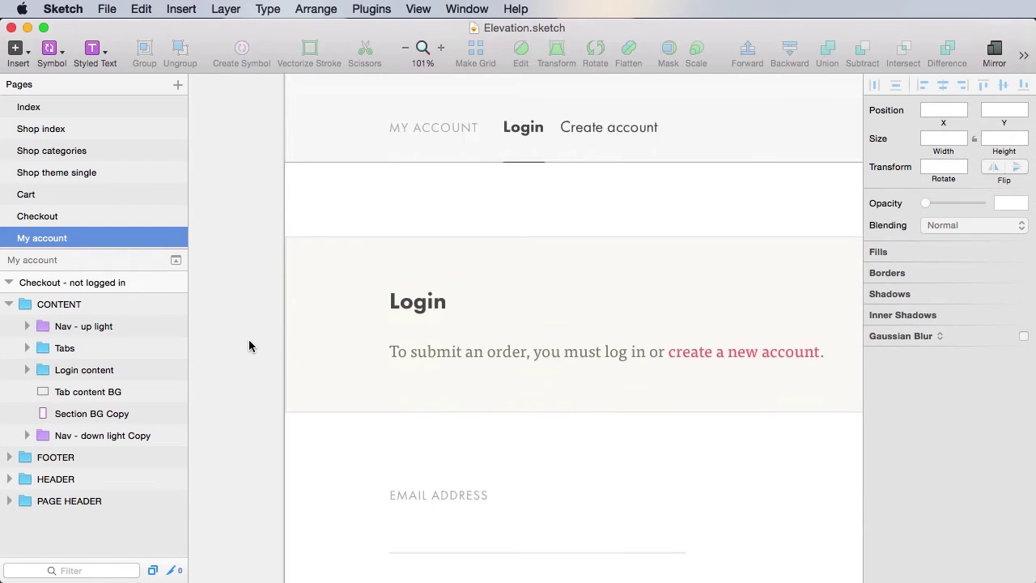
pyautogui.scroll(-3, 250, 347)
pyautogui.scroll(-2, 527, 439)
pyautogui.click(509, 404)
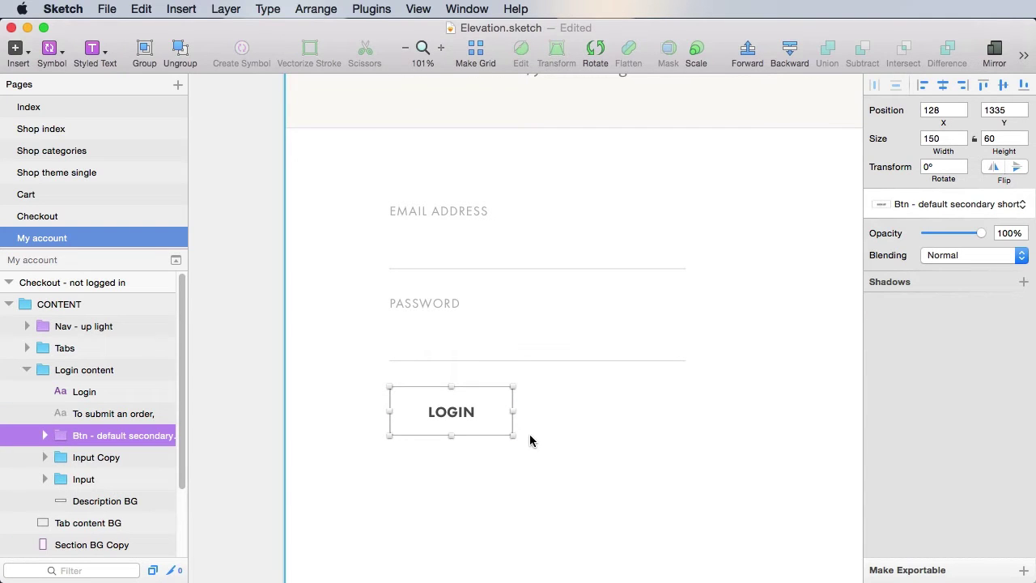
pyautogui.press('super+minus')
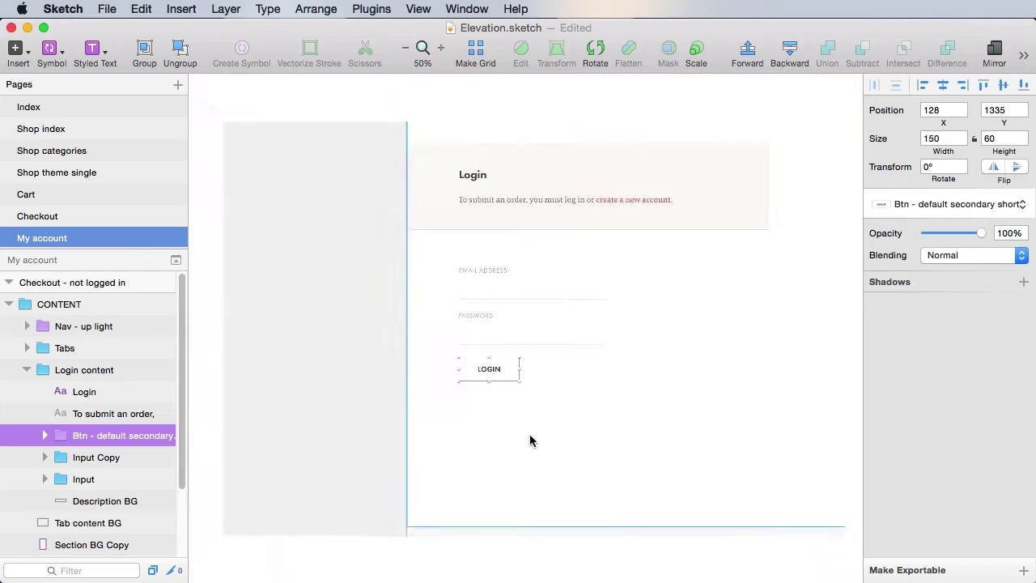
pyautogui.click(250, 340)
pyautogui.hscroll(5, 523, 416)
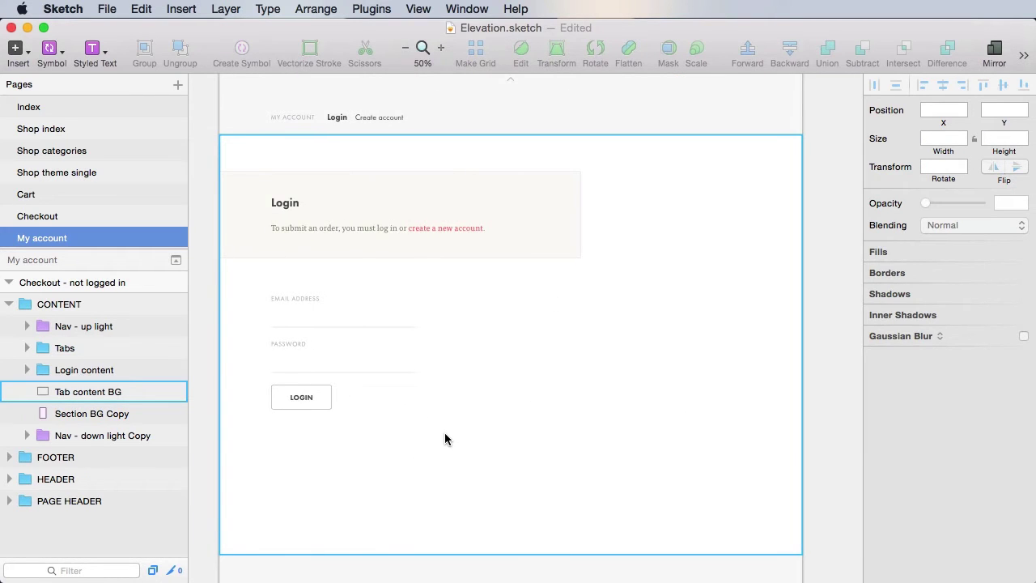
pyautogui.click(301, 396)
pyautogui.click(951, 209)
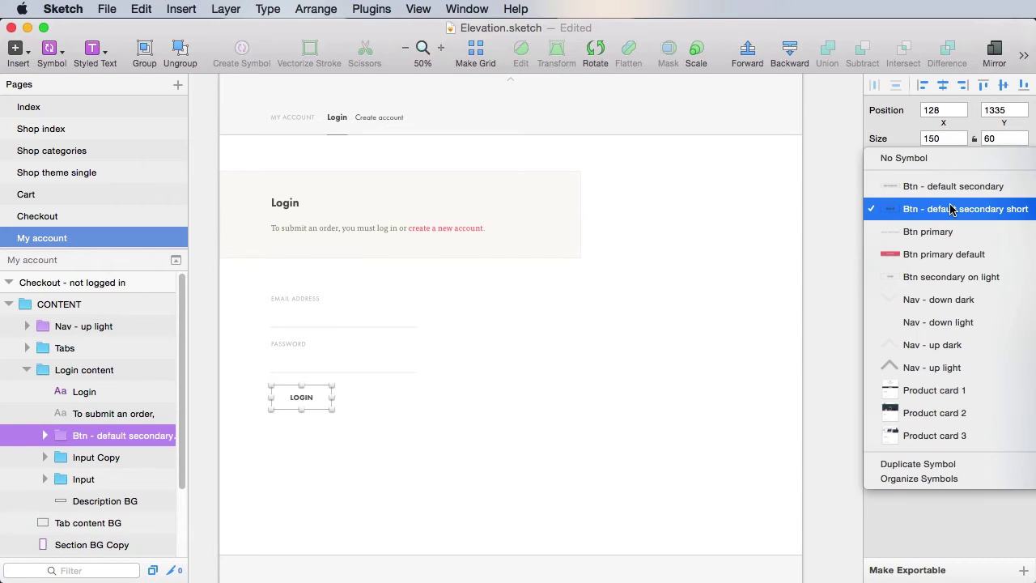
pyautogui.click(988, 258)
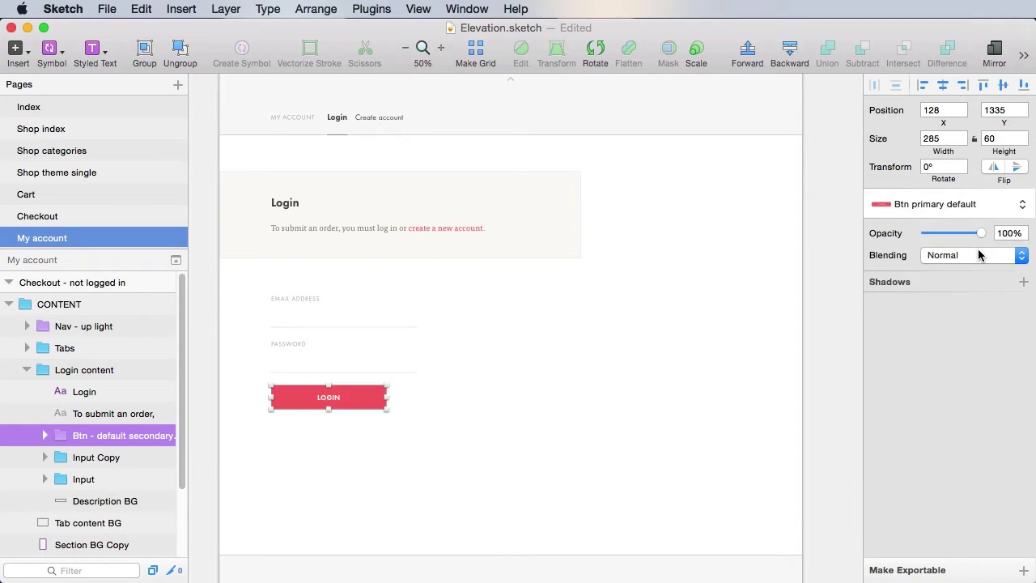
pyautogui.click(833, 278)
pyautogui.moveTo(601, 338); pyautogui.dragTo(647, 340)
pyautogui.press('super+s')
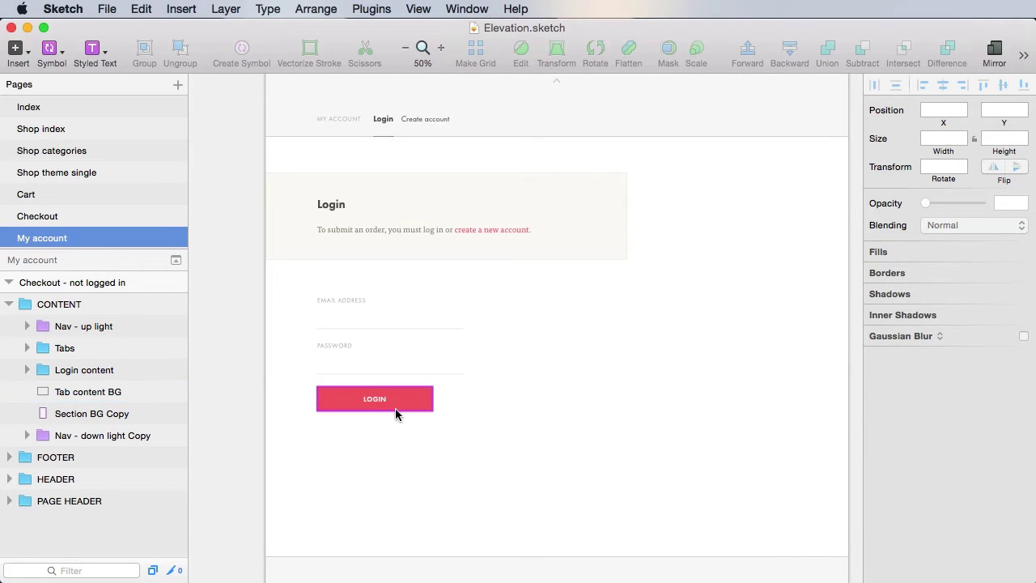
# Step: Check the size of the LOGIN button's background on the Checkout page's not logged in artboard
pyautogui.click(122, 217)
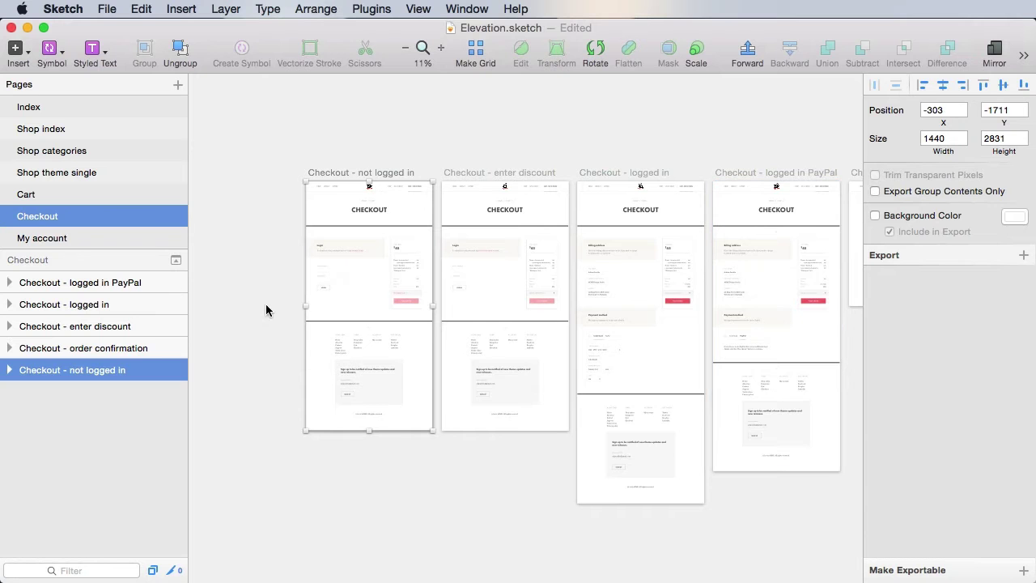
pyautogui.click(299, 286)
pyautogui.press('z')
pyautogui.moveTo(279, 248); pyautogui.dragTo(402, 352)
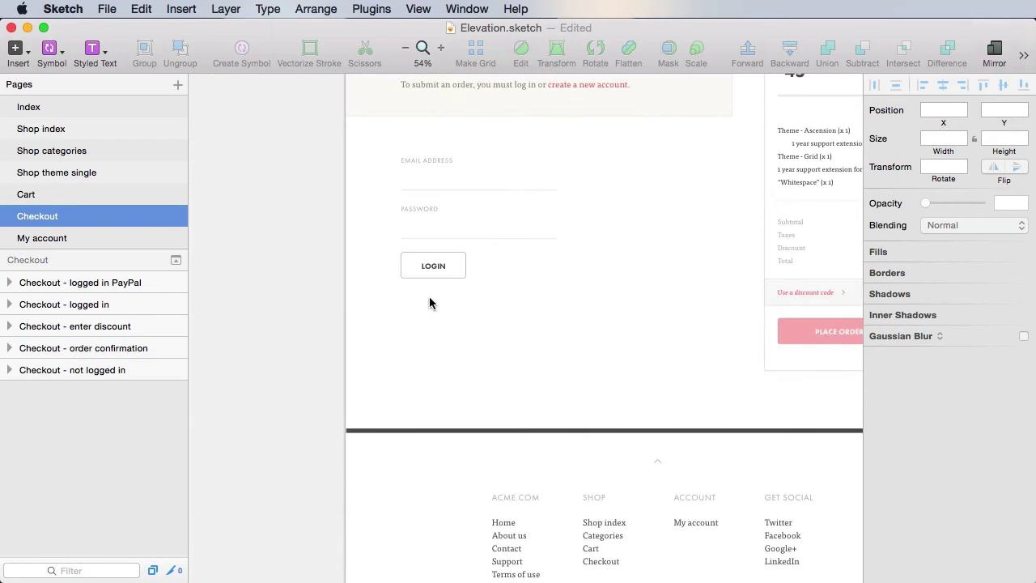
pyautogui.keyDown('super'); pyautogui.click(460, 274); pyautogui.keyUp('super')
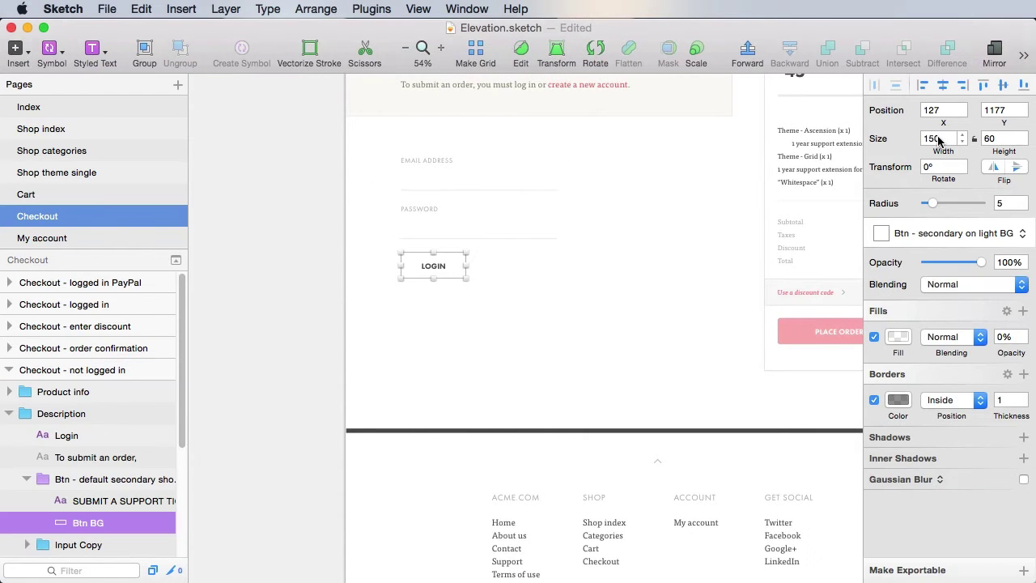
# Step: Back on the My account page, detach the LOGIN button from its symbol and resize it to 150 px wide with the label centred
pyautogui.click(50, 238)
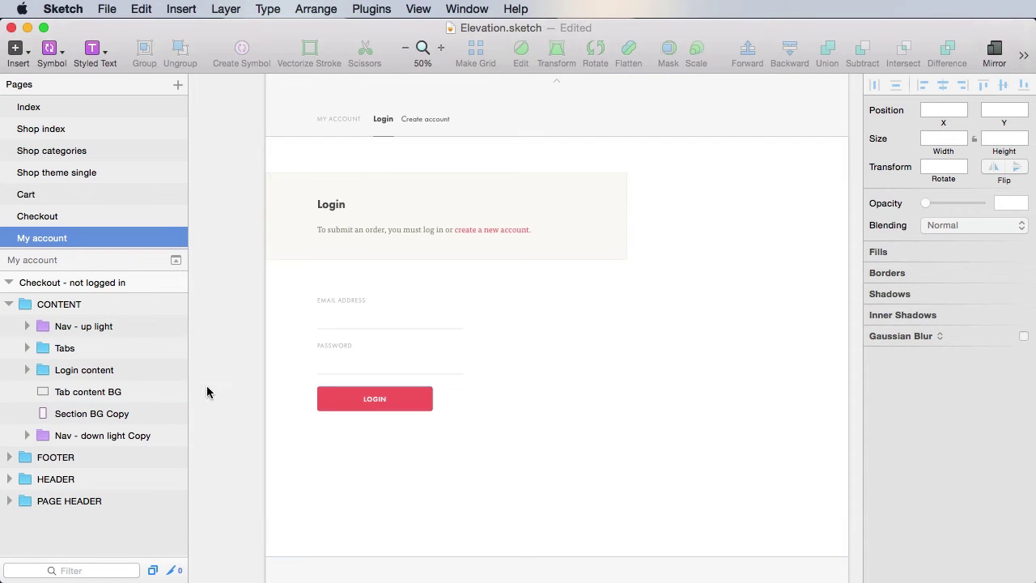
pyautogui.click(397, 405)
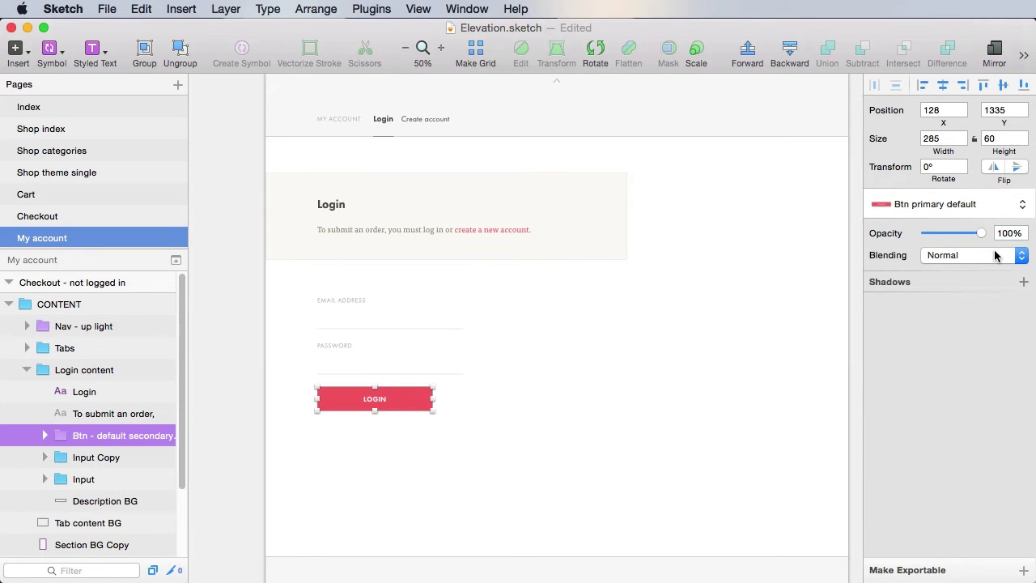
pyautogui.click(955, 209)
pyautogui.click(945, 113)
pyautogui.moveTo(693, 327); pyautogui.dragTo(495, 326)
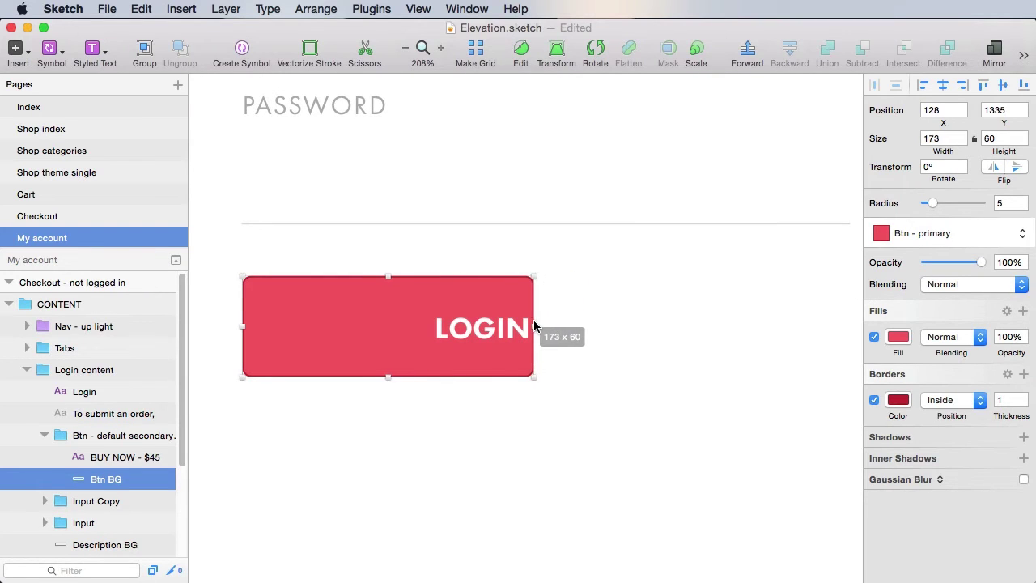
# Step: Rename the LOGIN button group as "Btn - default primary short", save, and create a symbol from it
pyautogui.doubleClick(93, 436)
pyautogui.press('Right')
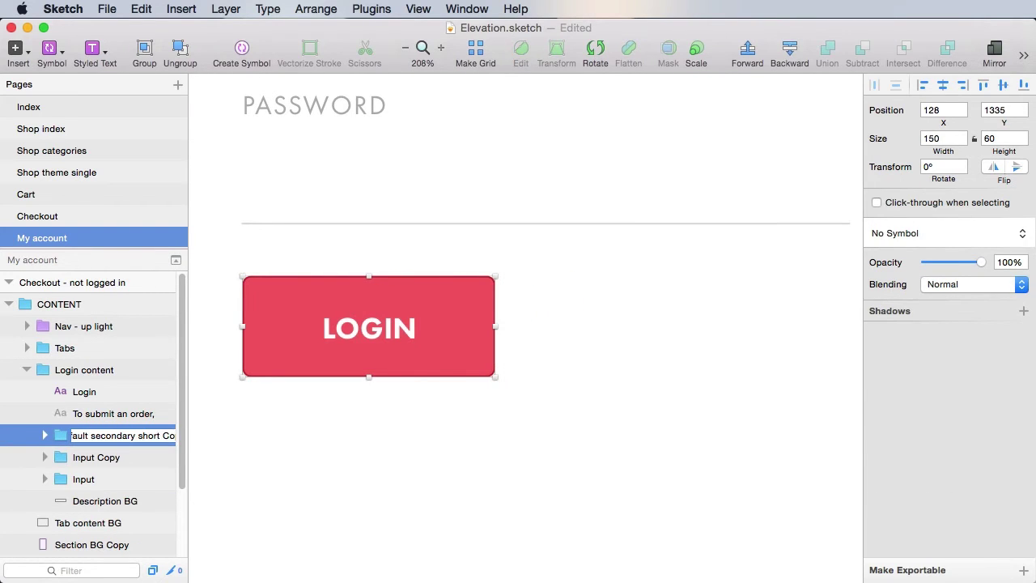
pyautogui.hotkey('alt', 'shift', 'Left')
pyautogui.hotkey('alt', 'shift', 'Left')
pyautogui.hotkey('alt', 'shift', 'Right')
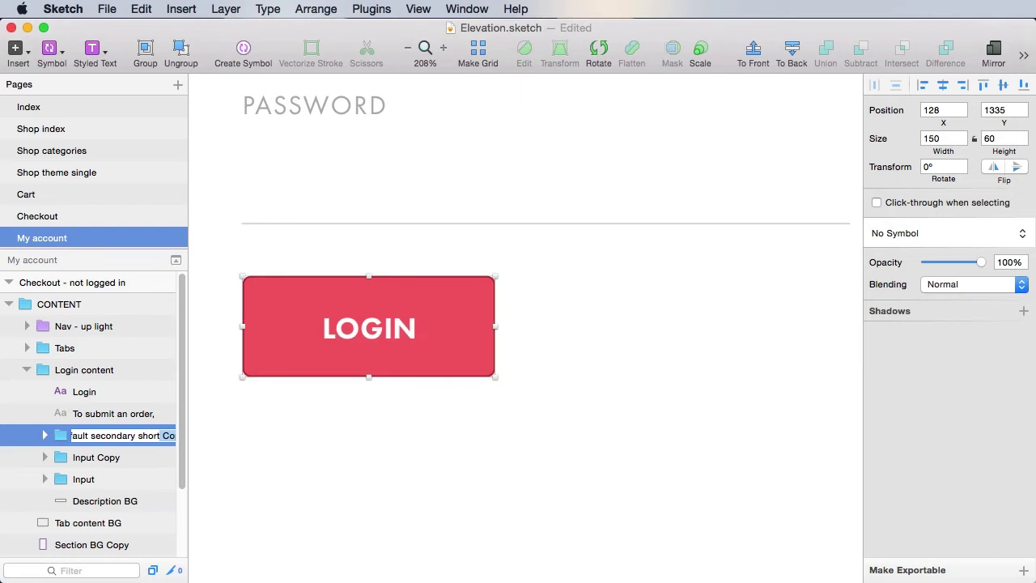
pyautogui.hotkey('alt', 'shift', 'Left')
pyautogui.hotkey('alt', 'shift', 'Left')
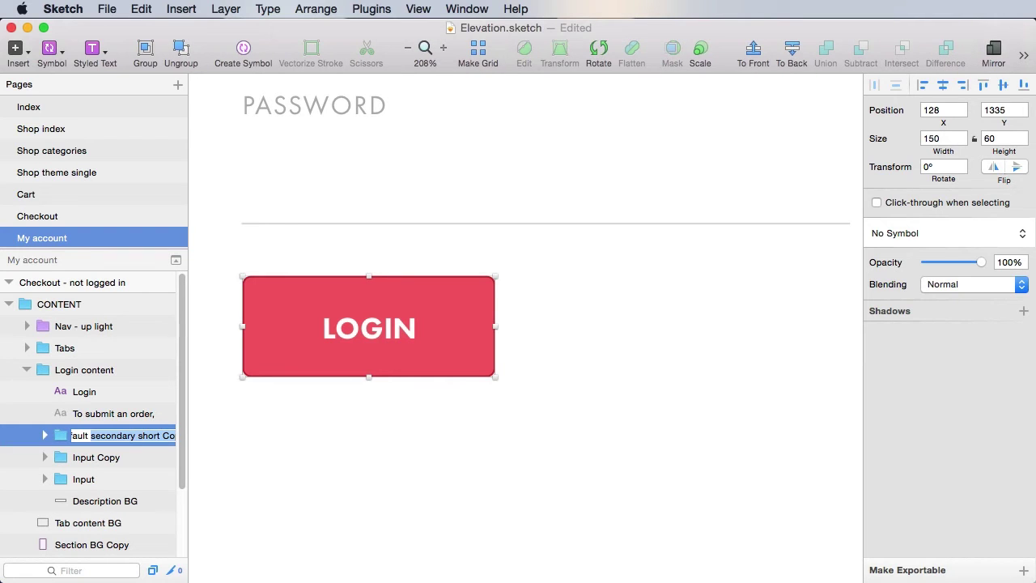
pyautogui.write('o')
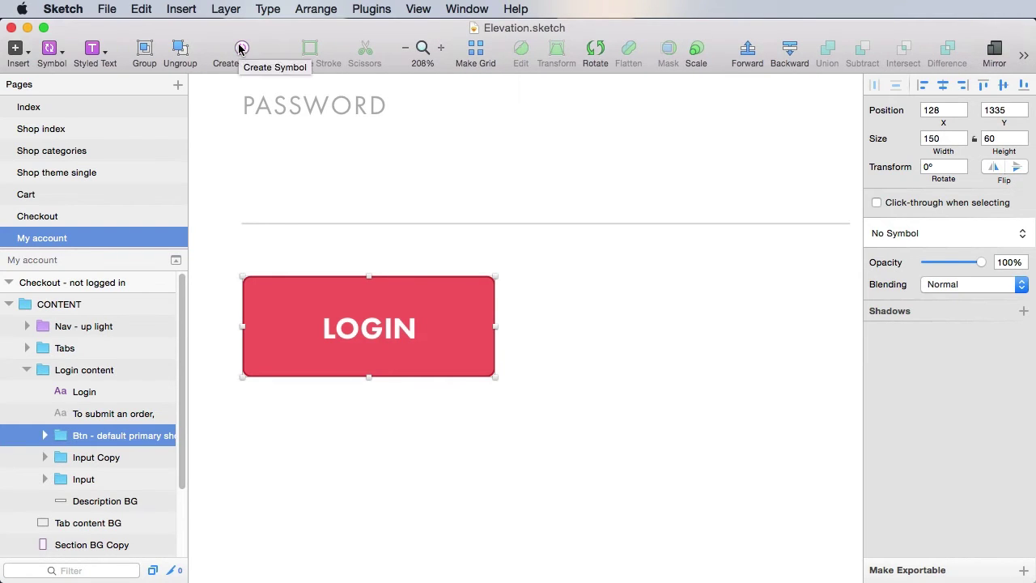
pyautogui.click(240, 49)
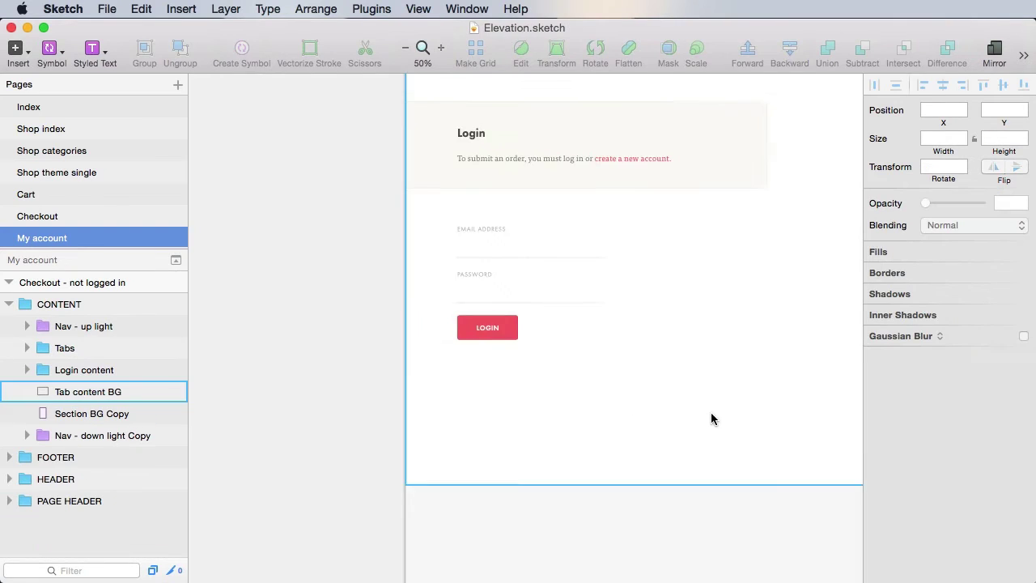
# Step: Bring the Nav - down light Copy arrow forward above Tab content BG and save the document
pyautogui.moveTo(712, 416); pyautogui.dragTo(539, 402)
pyautogui.click(115, 443)
pyautogui.click(747, 50)
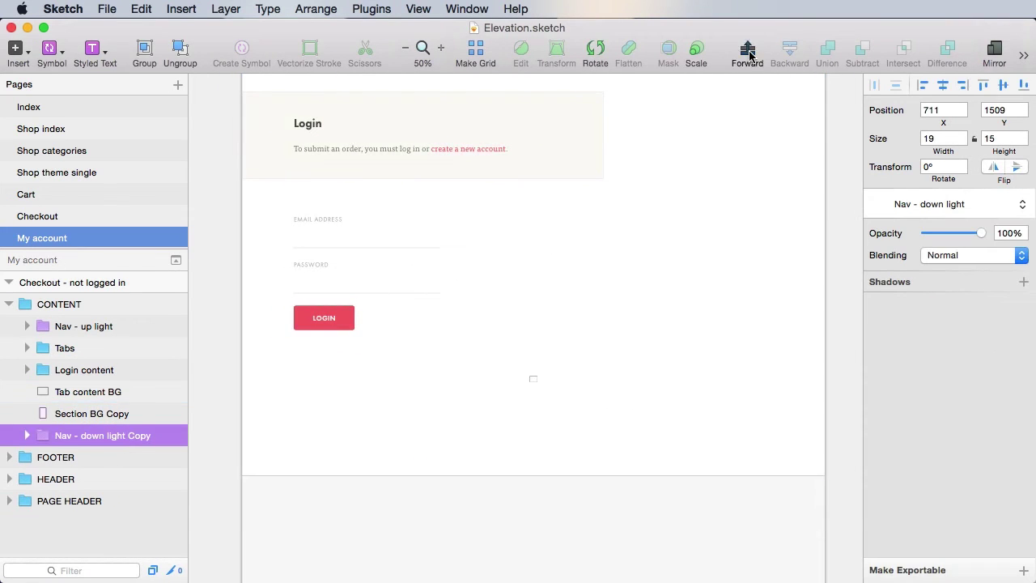
pyautogui.click(749, 54)
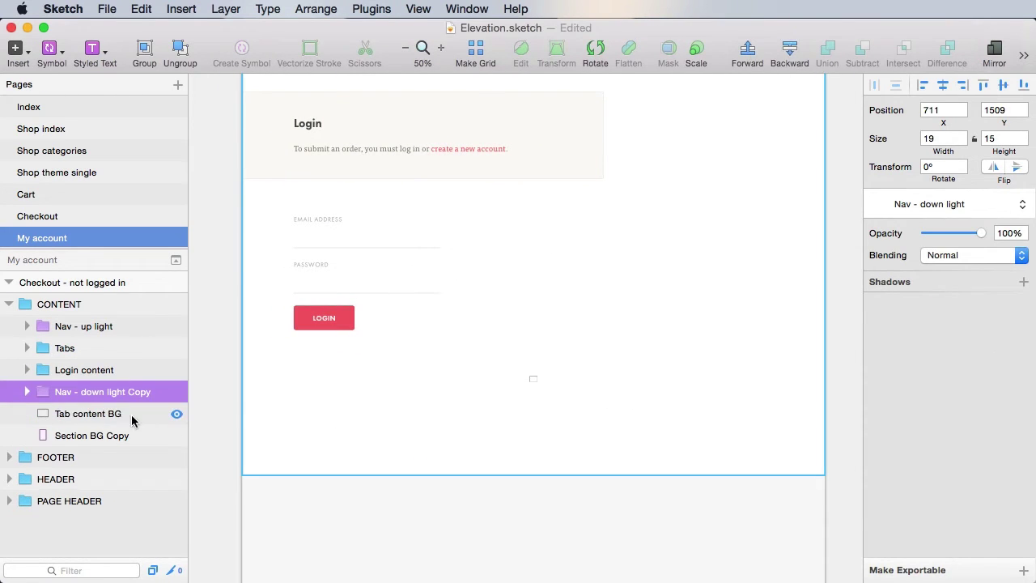
pyautogui.press('alt')
pyautogui.press('super+s')
# Step: Shorten Tab content BG from its lower edge and move the Nav - down light Copy arrow above Tabs at Y 1455
pyautogui.click(849, 407)
pyautogui.click(677, 481)
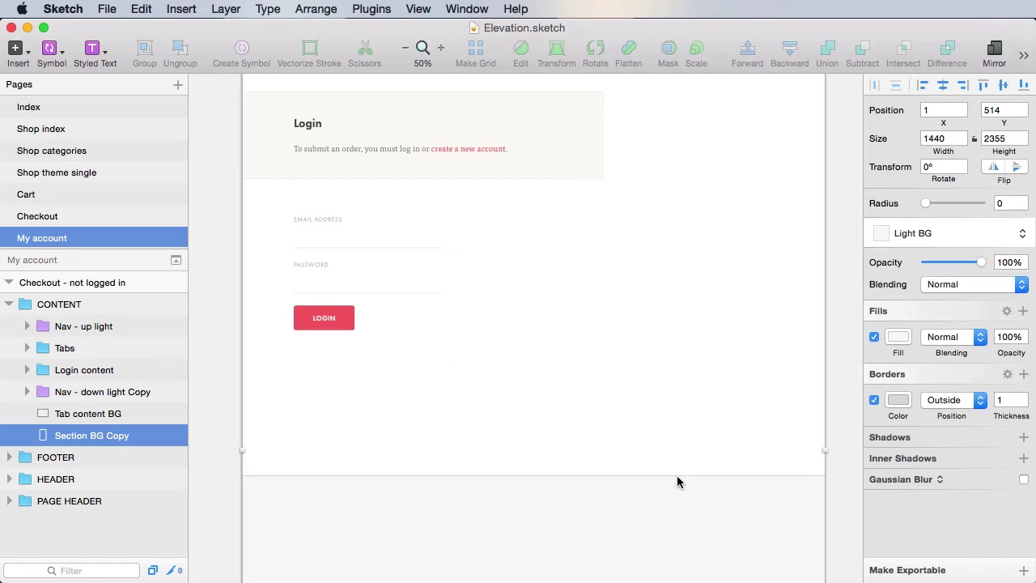
pyautogui.click(611, 456)
pyautogui.moveTo(535, 476); pyautogui.dragTo(548, 441)
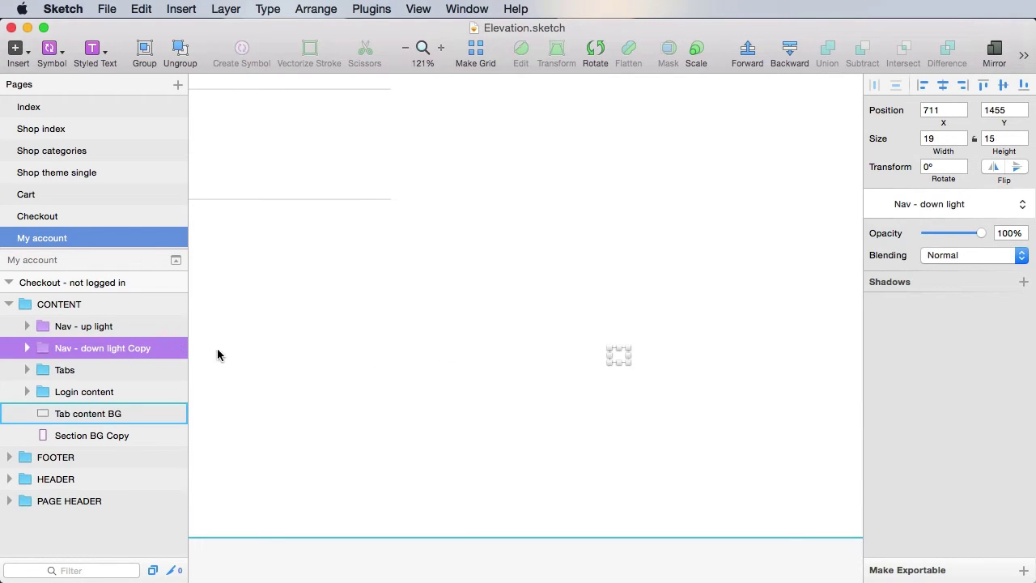
# Step: Shorten Tab content BG further from its lower edge and delete the Nav - down light Copy arrow
pyautogui.click(178, 349)
pyautogui.click(177, 349)
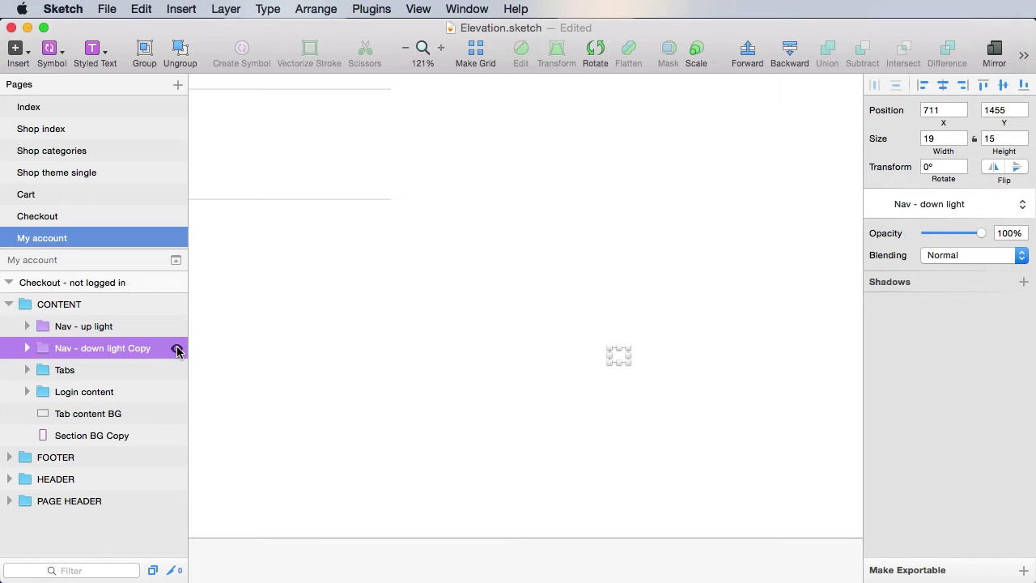
pyautogui.click(113, 416)
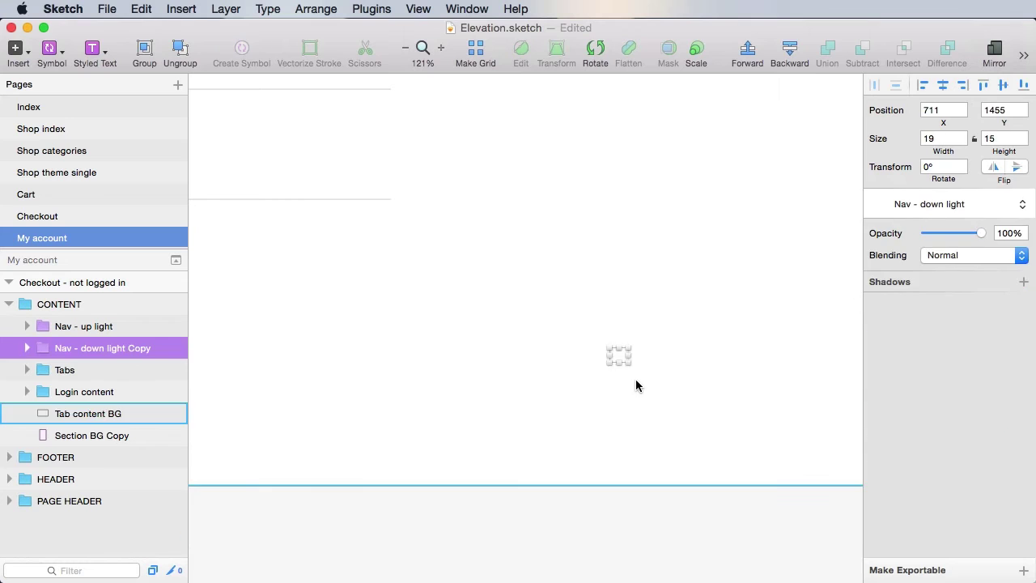
pyautogui.press('Delete')
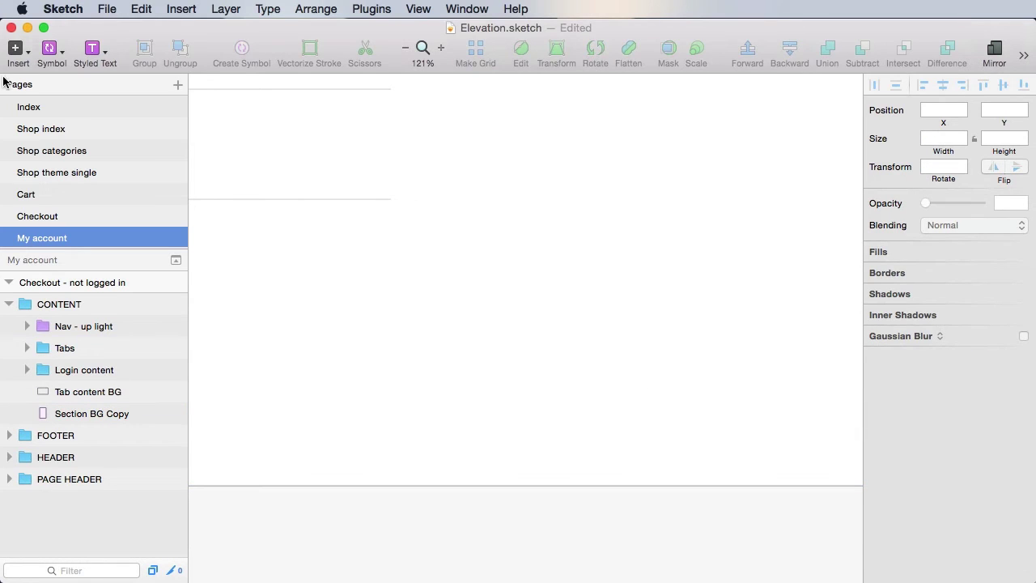
# Step: Insert the Nav - down light symbol near the lower edge of Tab content BG, move it into the CONTENT group and save
pyautogui.click(54, 53)
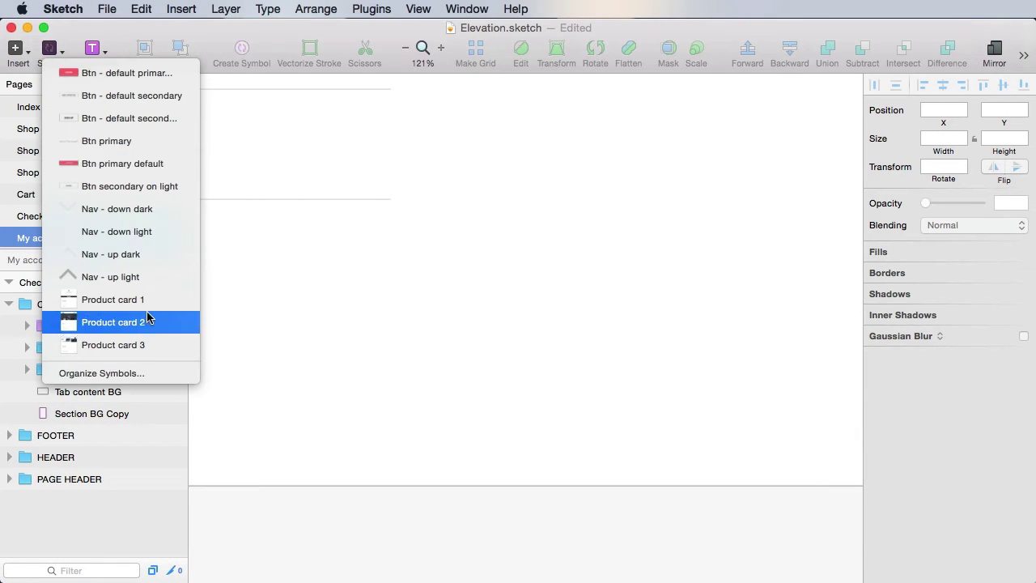
pyautogui.click(169, 233)
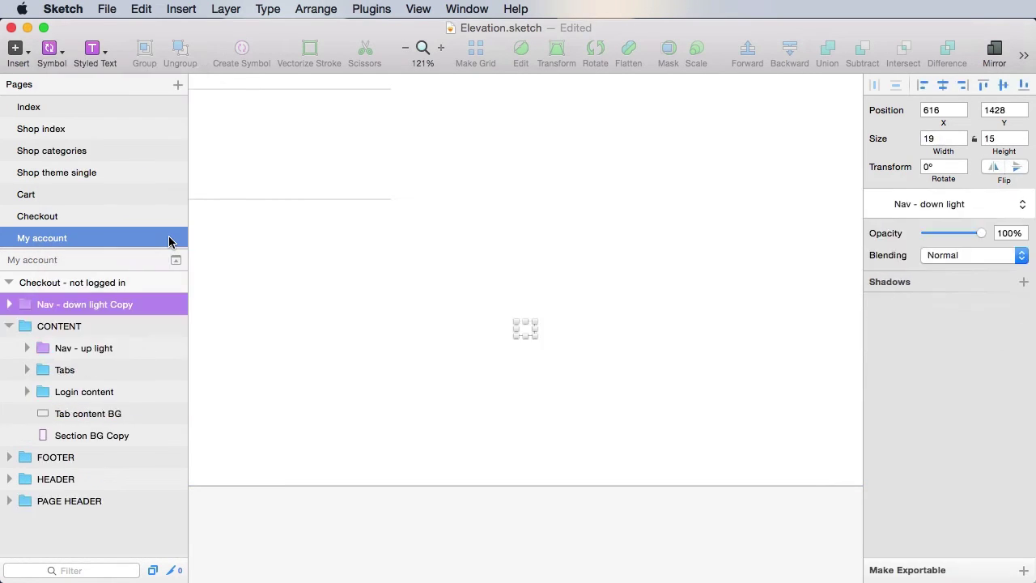
pyautogui.click(509, 377)
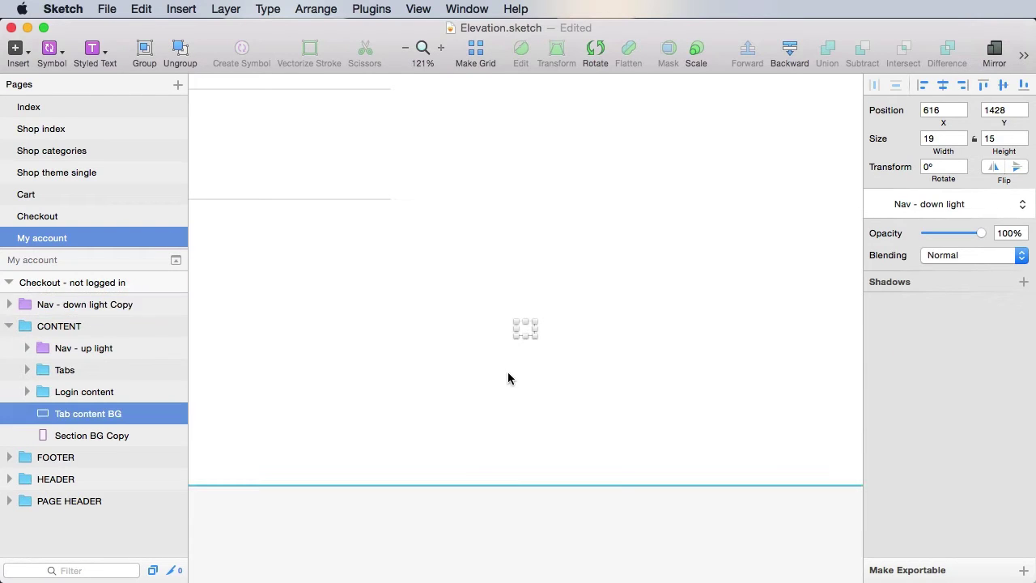
pyautogui.click(526, 332)
pyautogui.moveTo(122, 308); pyautogui.dragTo(123, 327)
pyautogui.press('super+s')
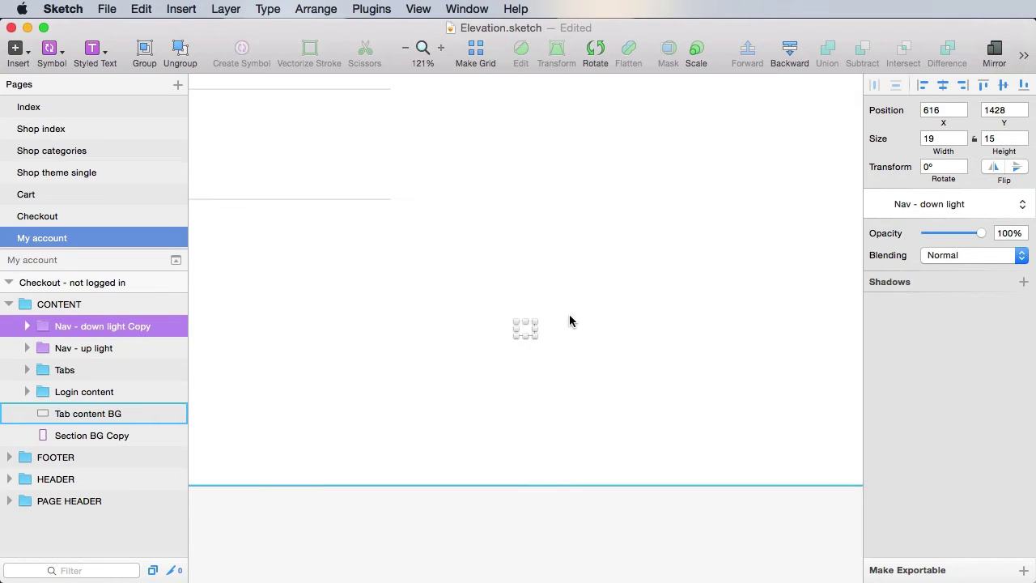
pyautogui.scroll(5, 616, 340)
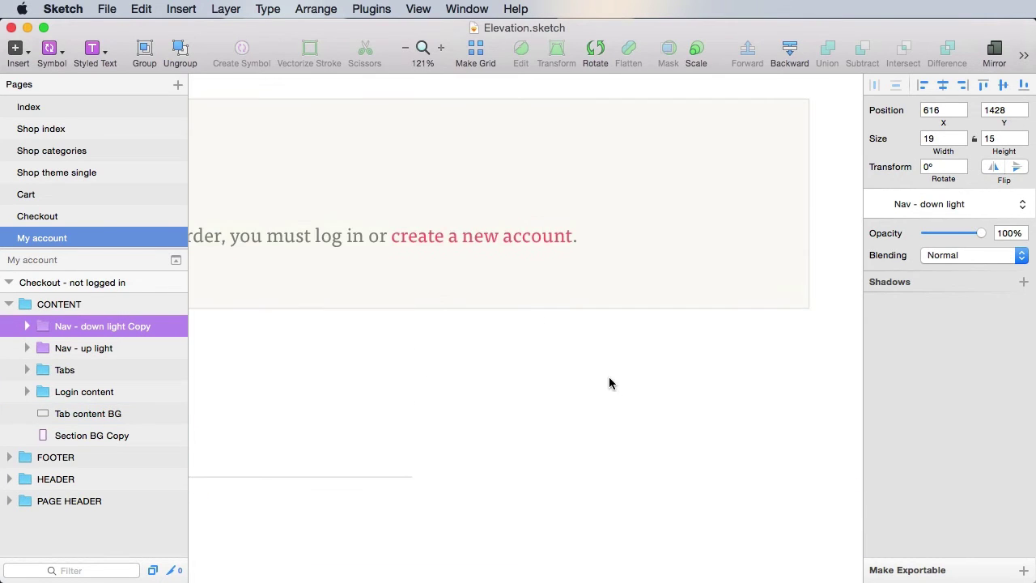
# Step: Examine the Checkout - not logged in artboard on the Checkout page, including the arrow area above the footer
pyautogui.click(99, 216)
pyautogui.click(247, 291)
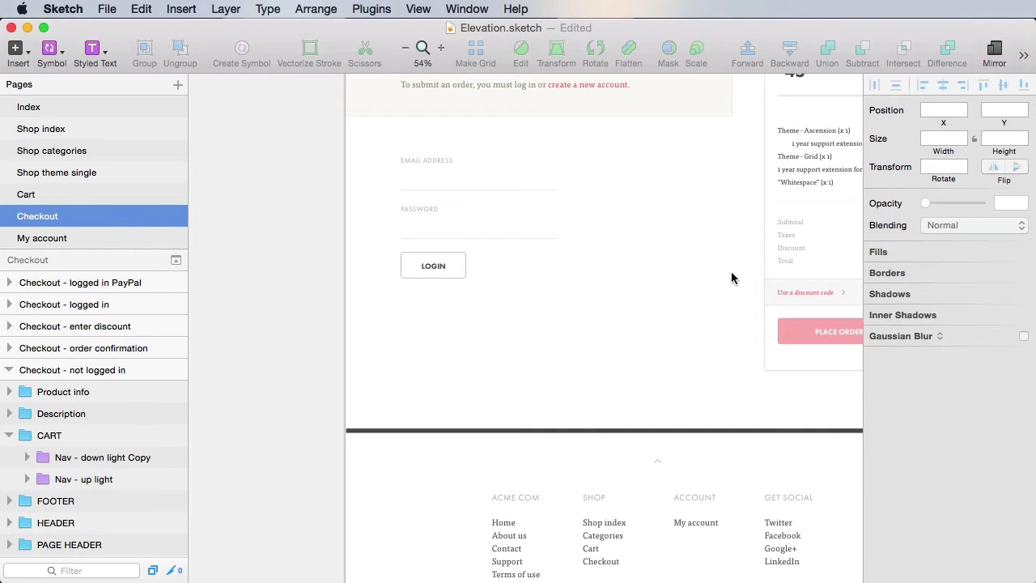
pyautogui.hscroll(3, 735, 275)
pyautogui.scroll(1, 735, 275)
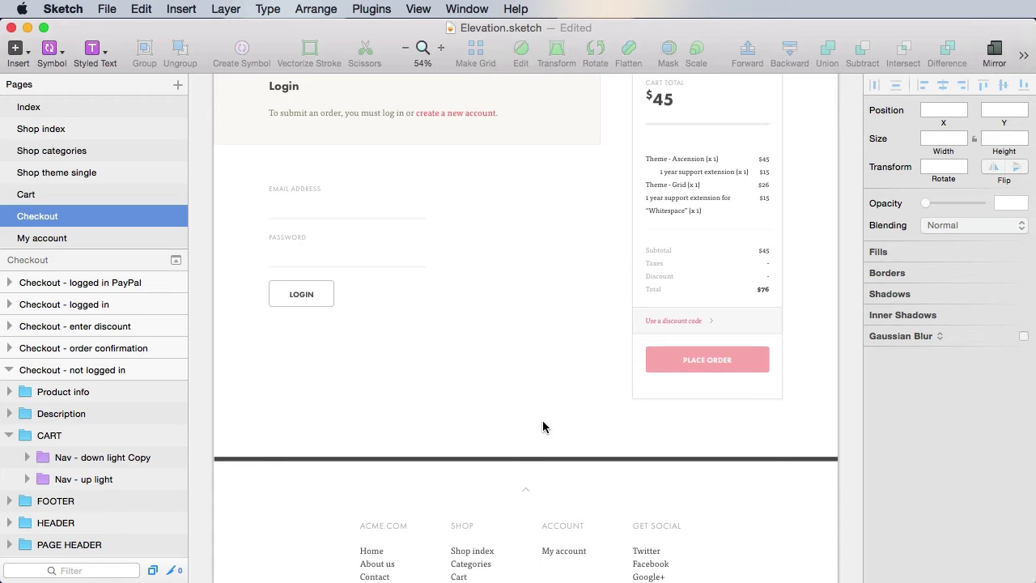
pyautogui.scroll(4, 534, 364)
pyautogui.hscroll(-1, 534, 364)
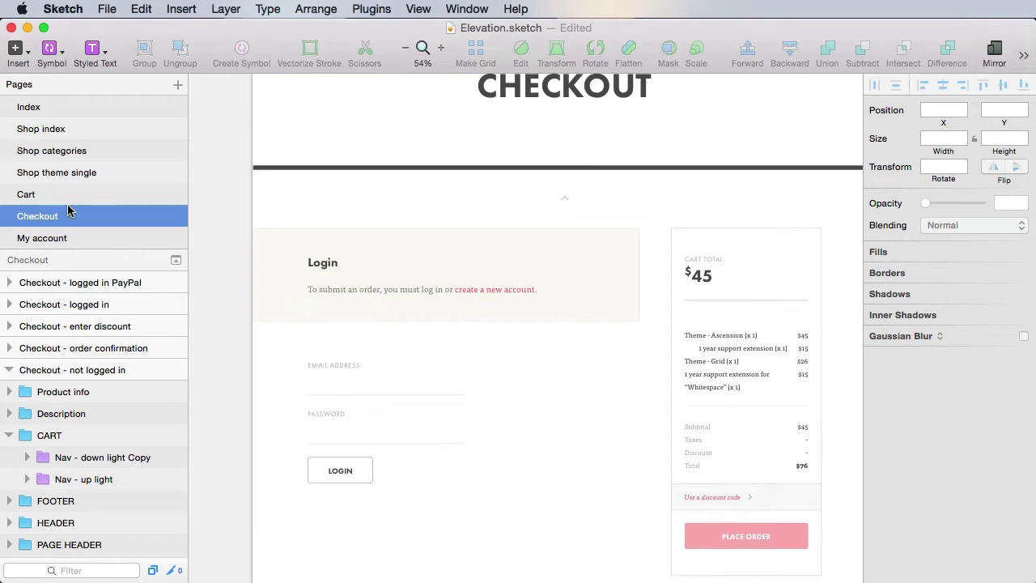
# Step: On the My account page, insert a Nav - up light symbol into the CONTENT group near the lower edge of Tab content BG
pyautogui.click(68, 196)
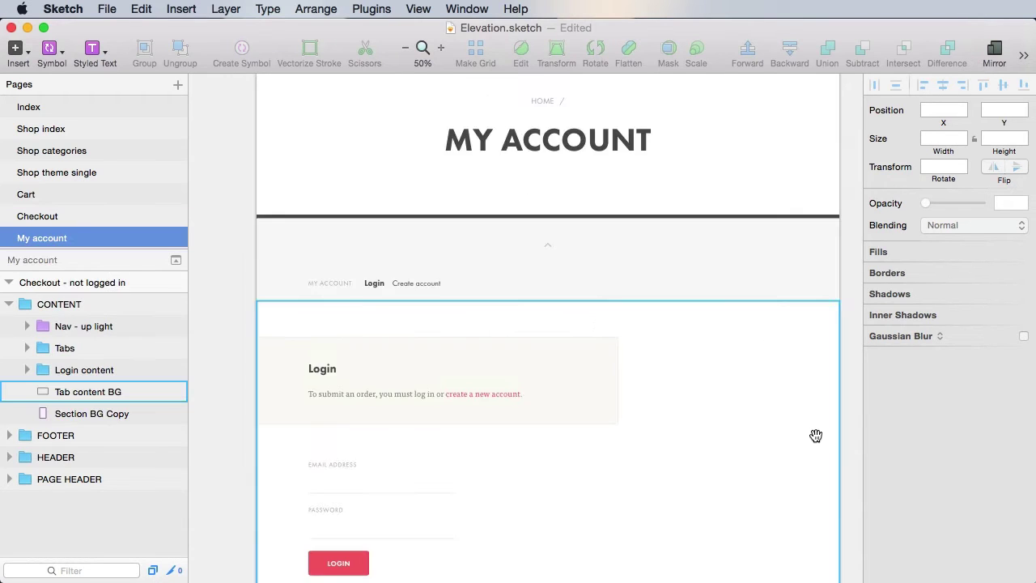
pyautogui.moveTo(817, 435); pyautogui.dragTo(812, 332)
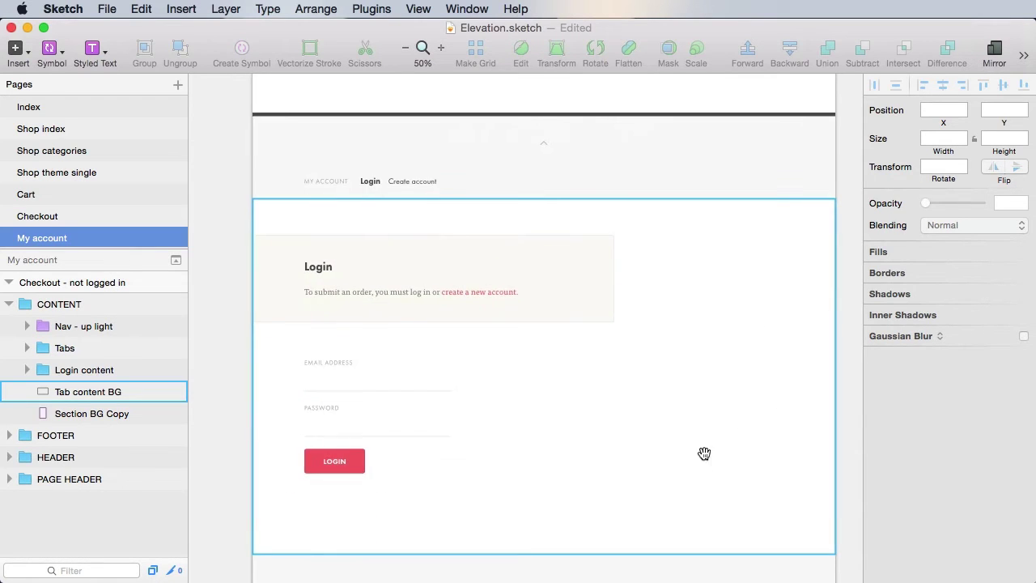
pyautogui.moveTo(702, 458); pyautogui.dragTo(710, 432)
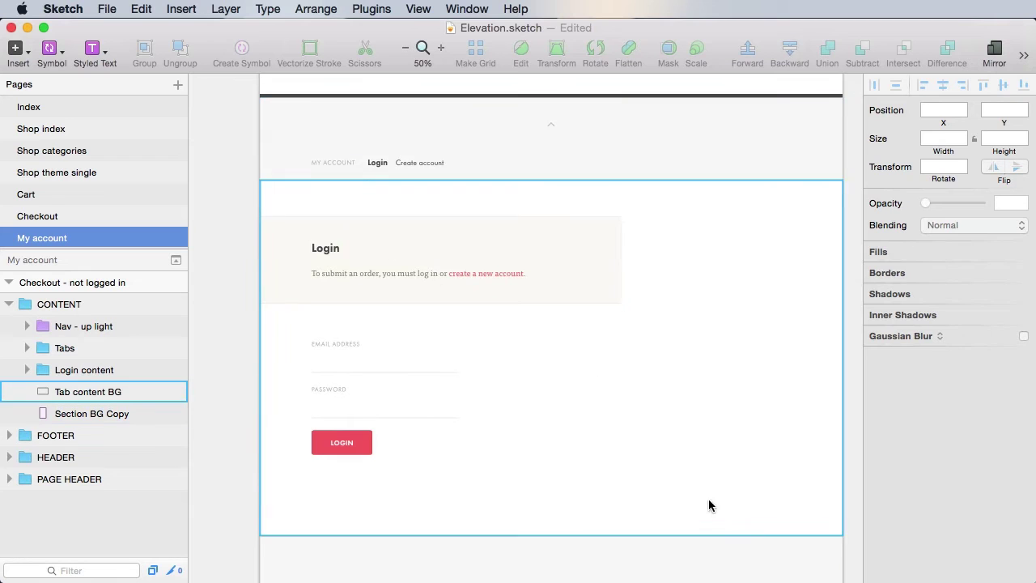
pyautogui.moveTo(704, 481); pyautogui.dragTo(692, 411)
pyautogui.moveTo(519, 386); pyautogui.dragTo(635, 494)
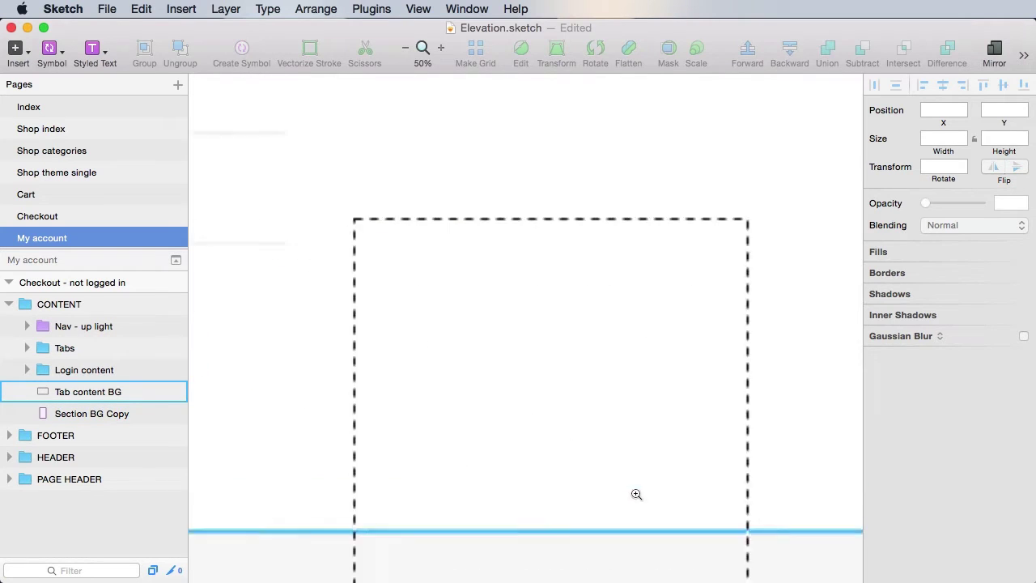
pyautogui.moveTo(540, 393); pyautogui.dragTo(654, 410)
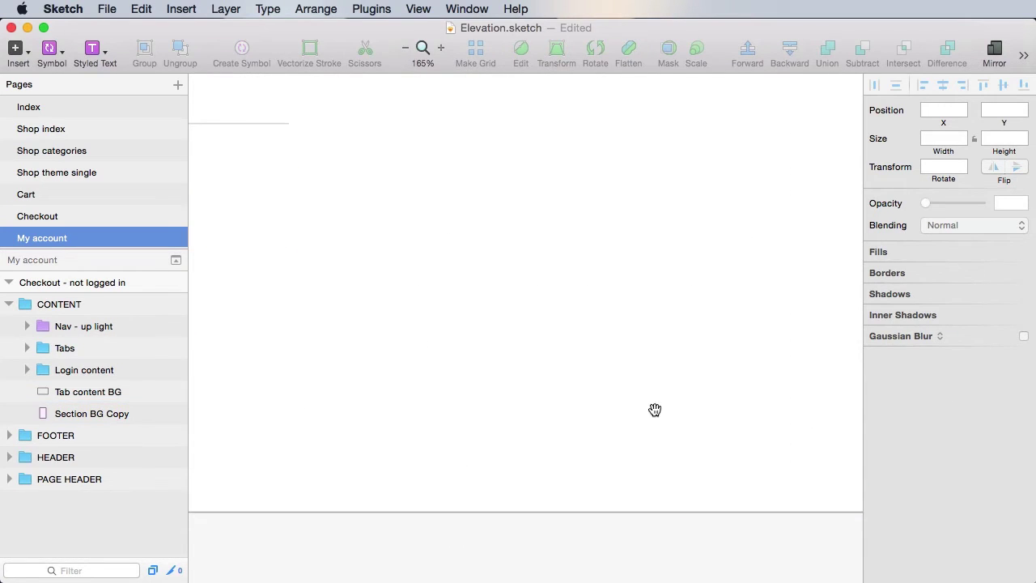
pyautogui.click(74, 328)
pyautogui.press('super+s')
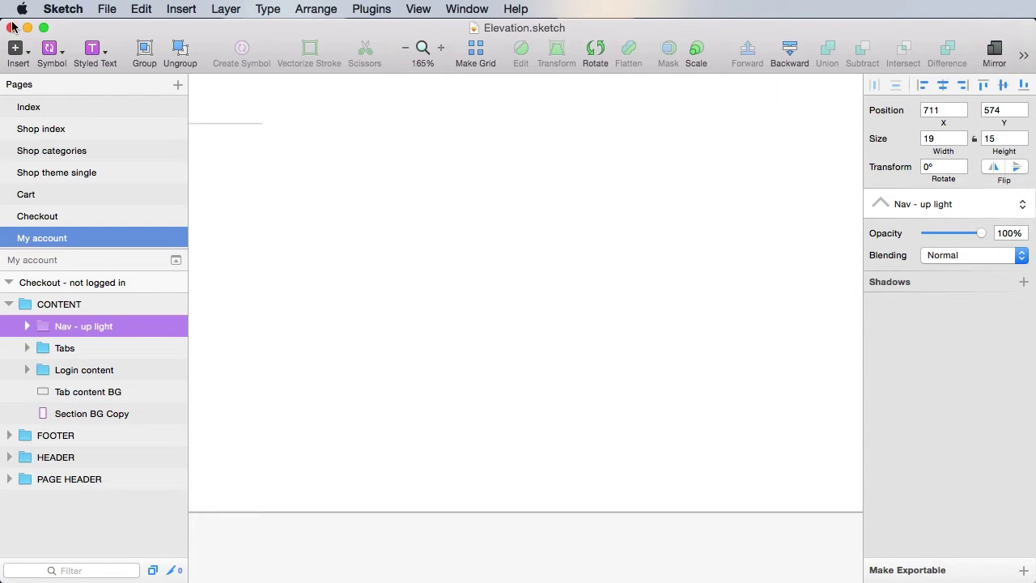
pyautogui.click(49, 51)
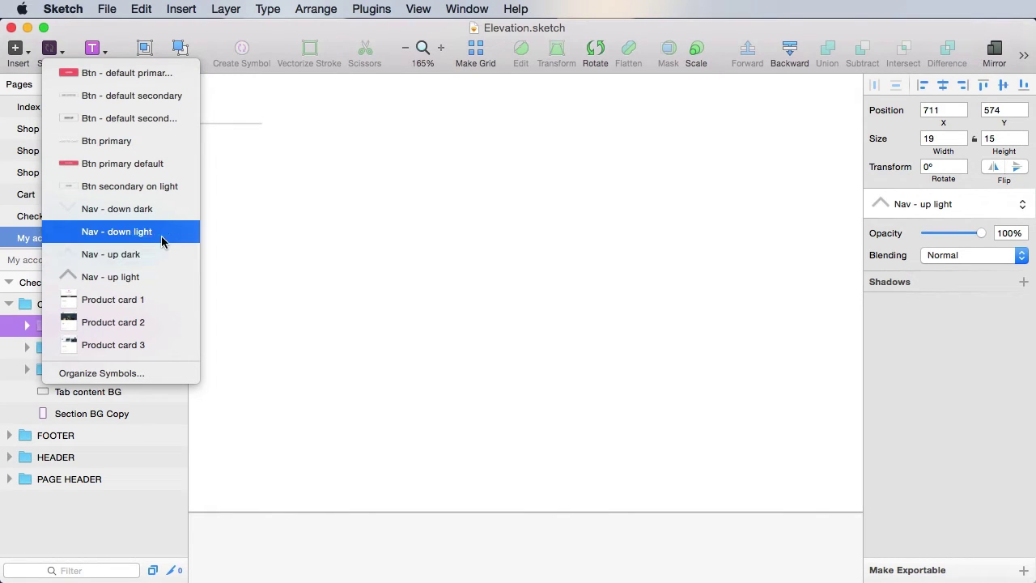
pyautogui.click(160, 276)
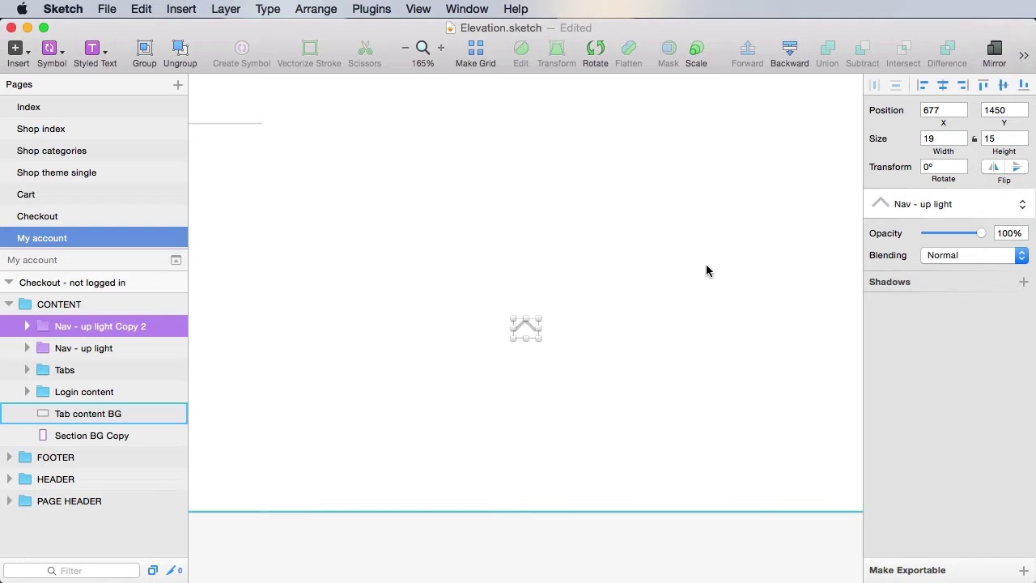
# Step: Detach the new Nav - up light copy from its symbol and rotate it to 180° so it points down
pyautogui.click(931, 206)
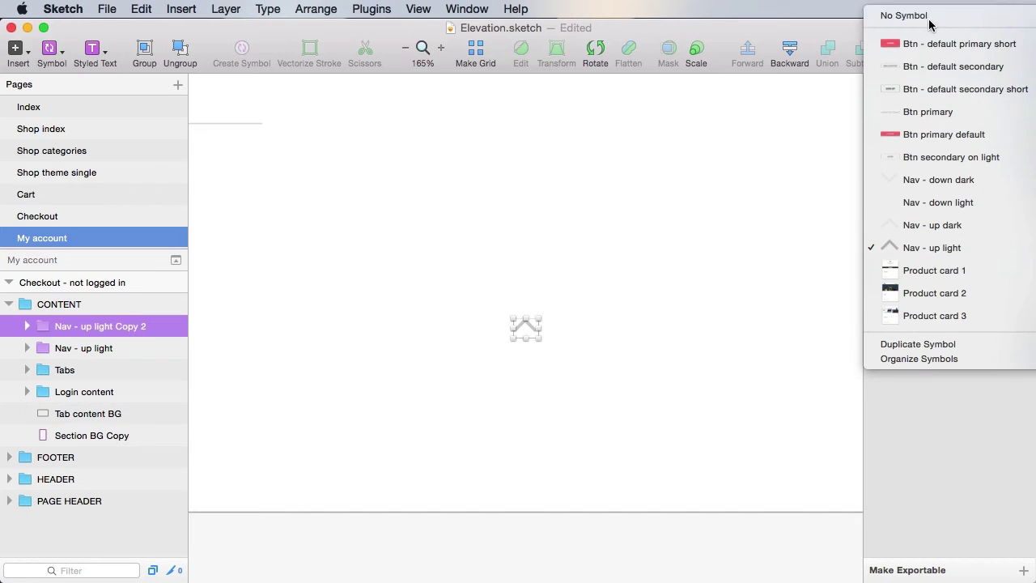
pyautogui.click(928, 19)
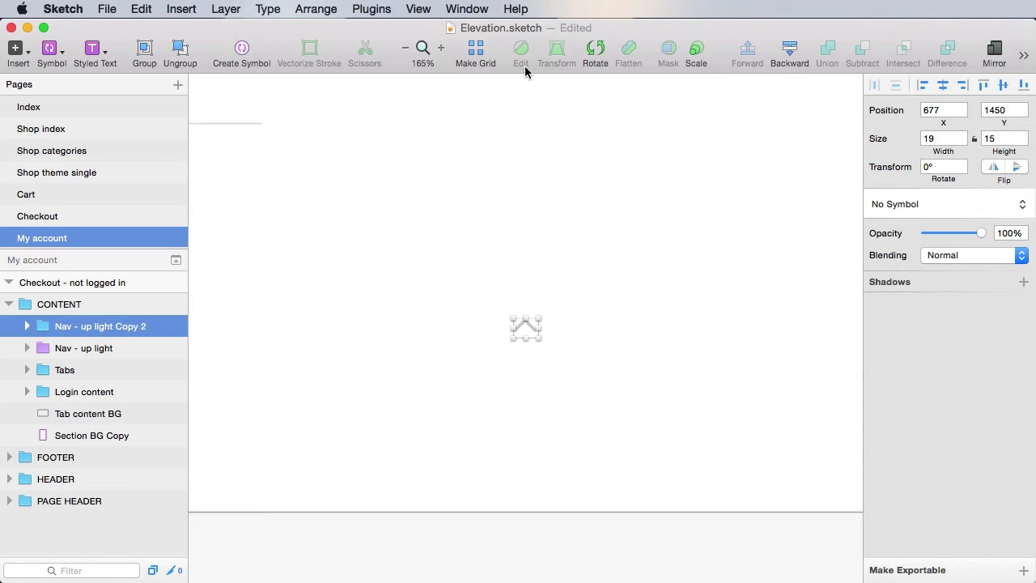
pyautogui.click(595, 50)
pyautogui.moveTo(578, 359); pyautogui.dragTo(456, 278)
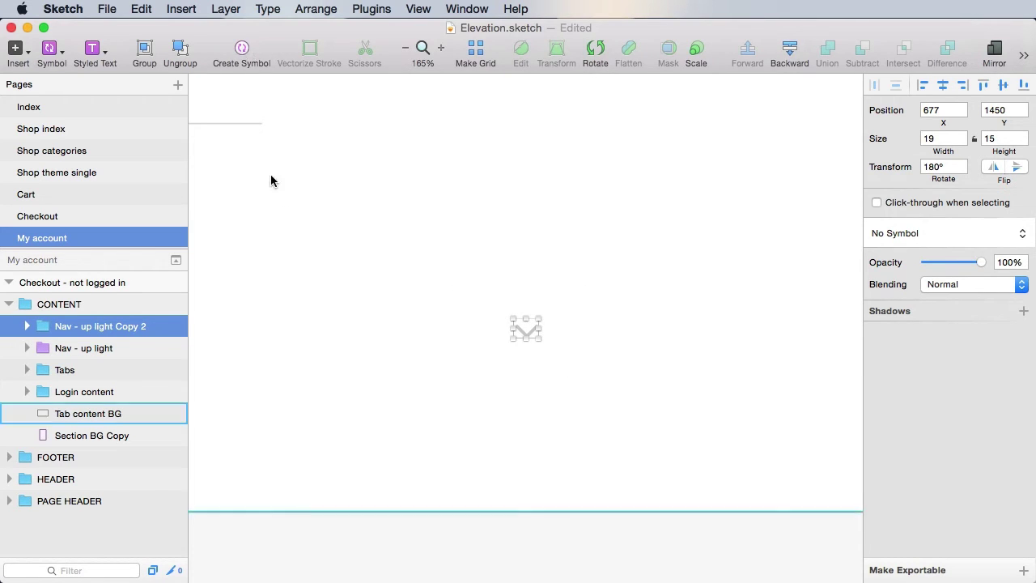
# Step: Rename the rotated arrow group as "Nav - down light" and create a symbol from it under the same name
pyautogui.doubleClick(113, 326)
pyautogui.press('Right')
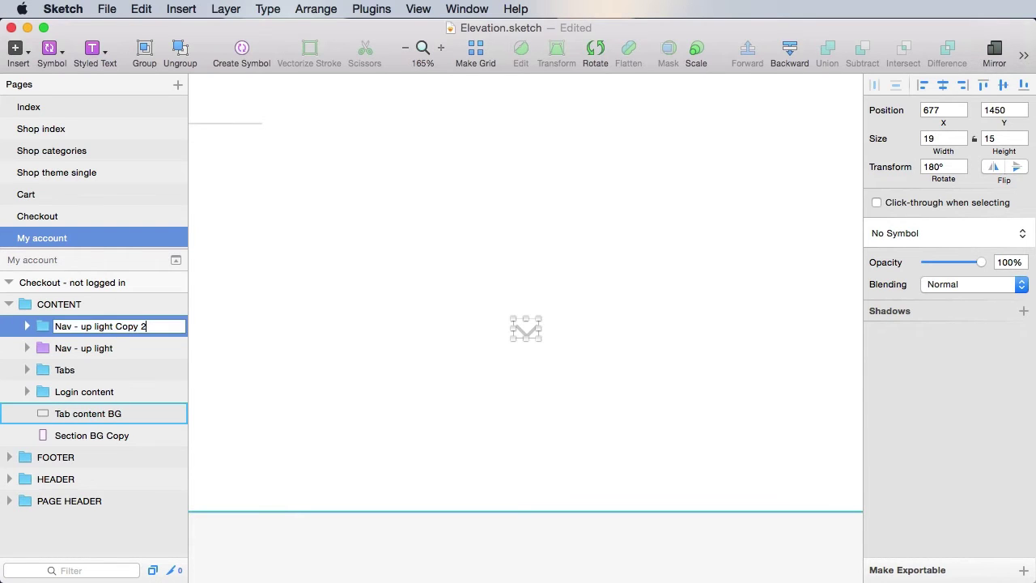
pyautogui.hotkey('alt', 'shift', 'Left')
pyautogui.hotkey('alt', 'shift', 'Left')
pyautogui.hotkey('alt', 'shift', 'Left')
pyautogui.write('di')
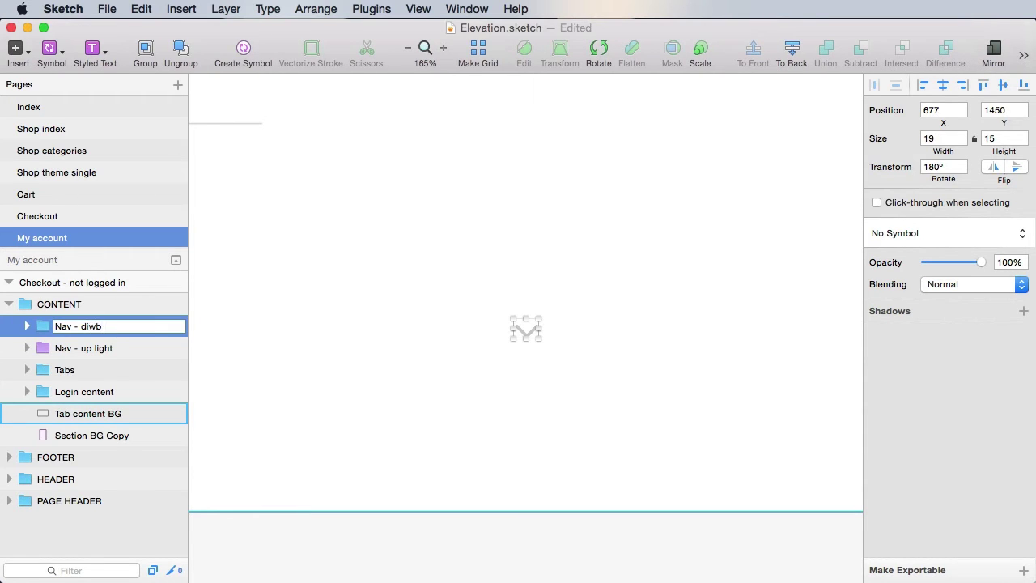
pyautogui.write('wb')
pyautogui.press('BackSpace')
pyautogui.press('BackSpace')
pyautogui.press('BackSpace')
pyautogui.press('BackSpace')
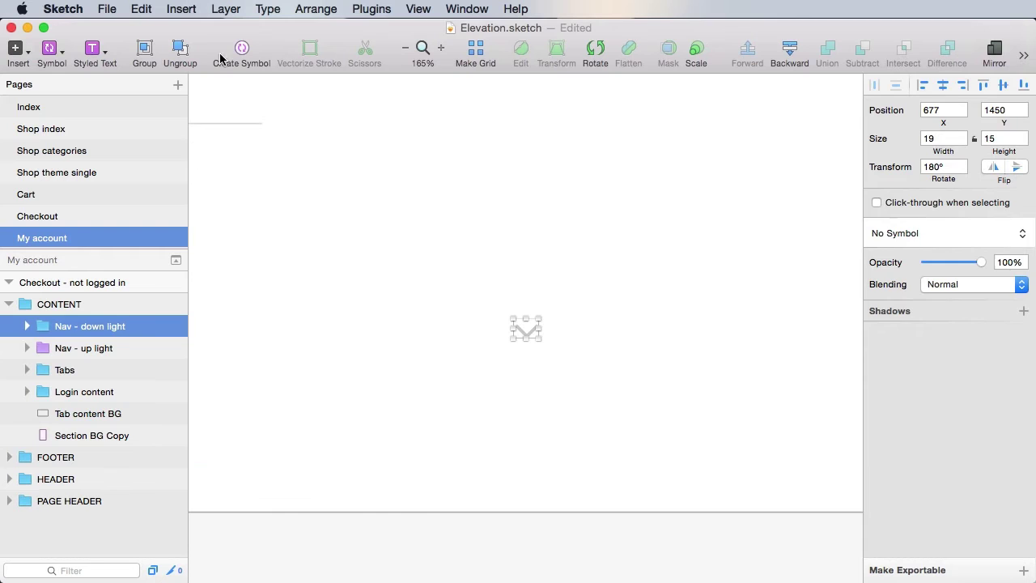
pyautogui.click(222, 56)
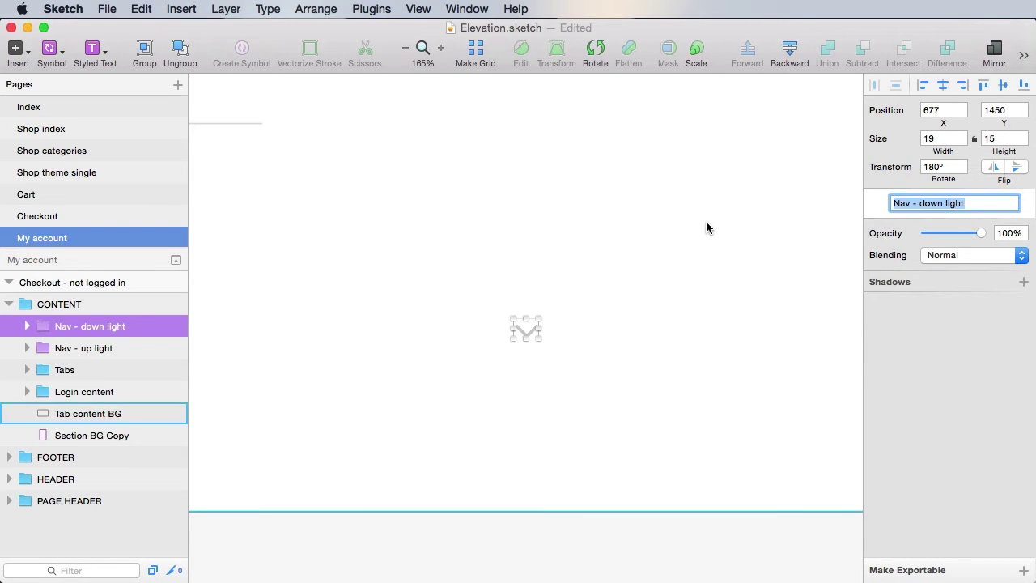
pyautogui.press('Return')
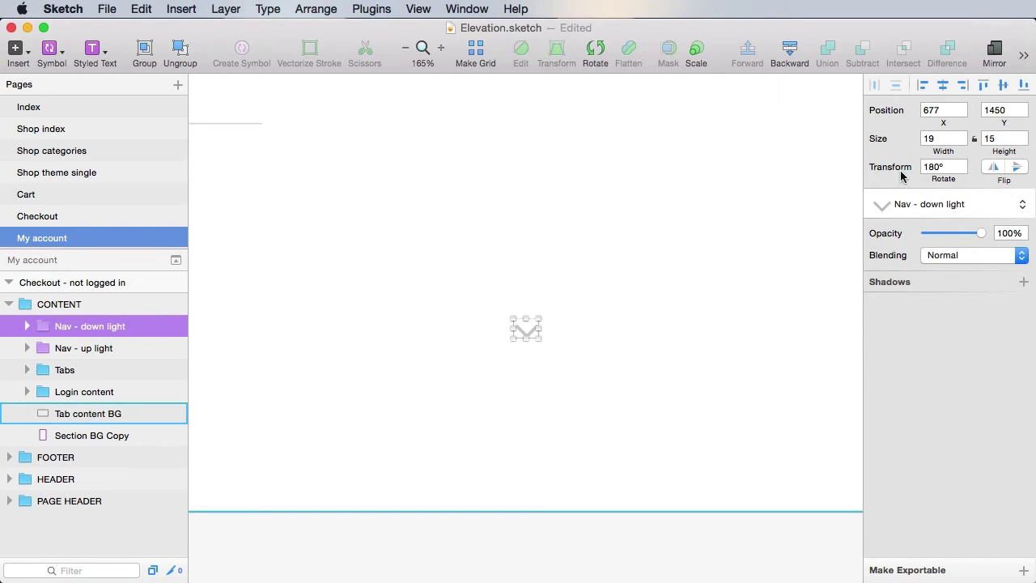
# Step: Delete the old, blank Nav - down light symbol from the group symbols
pyautogui.click(970, 209)
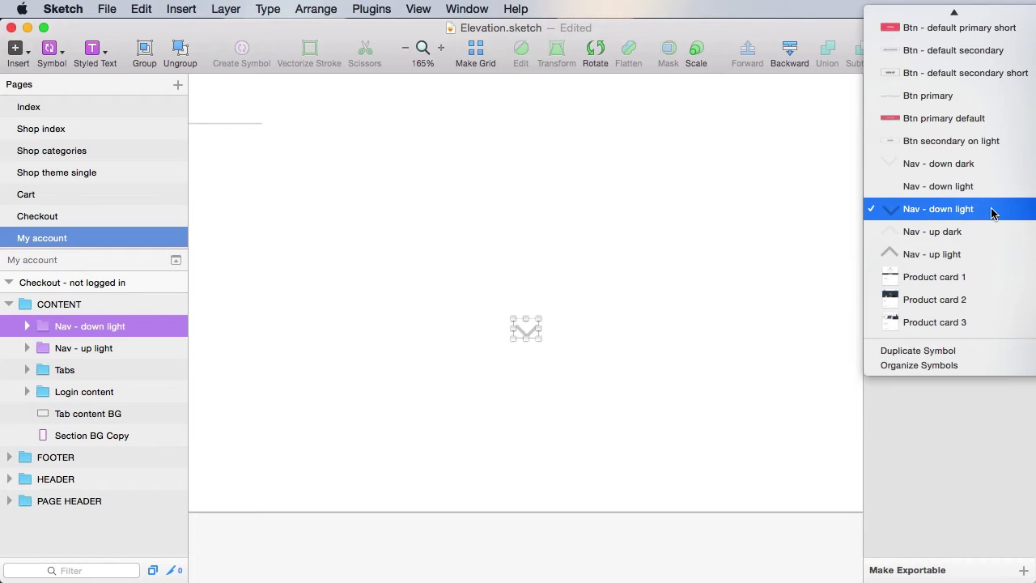
pyautogui.click(966, 365)
pyautogui.scroll(-5, 507, 247)
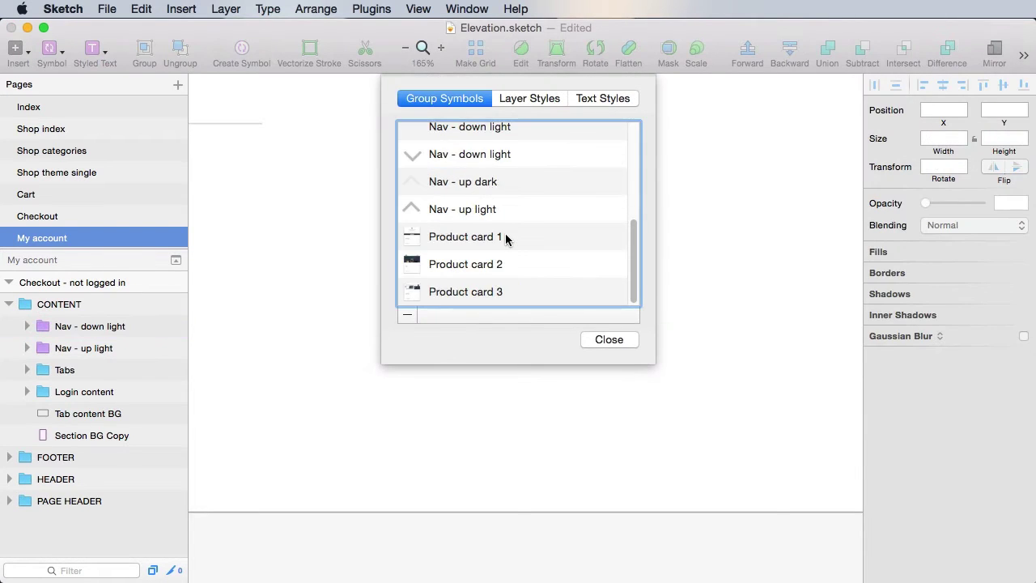
pyautogui.scroll(2, 496, 202)
pyautogui.click(497, 185)
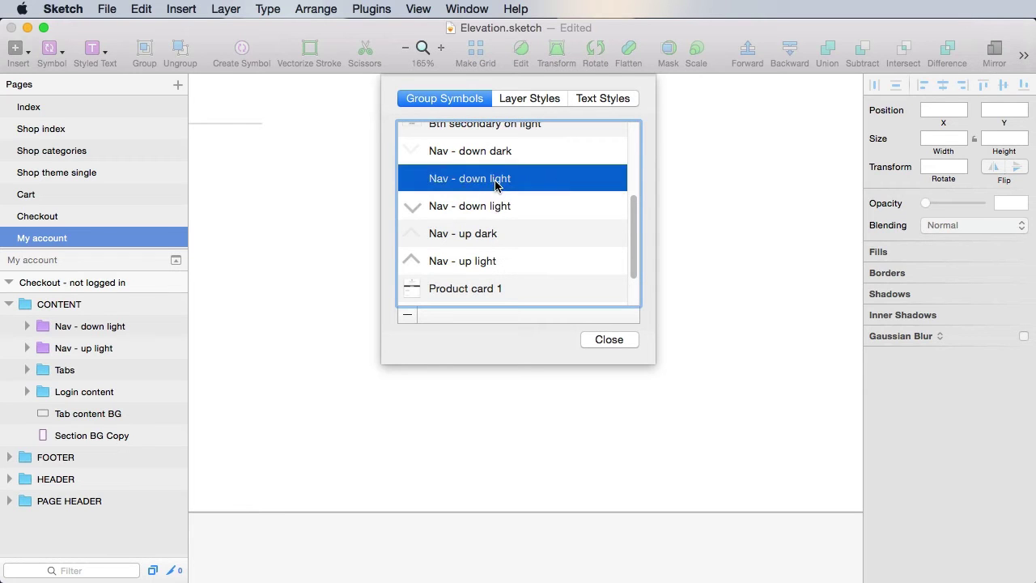
pyautogui.click(408, 316)
pyautogui.click(616, 345)
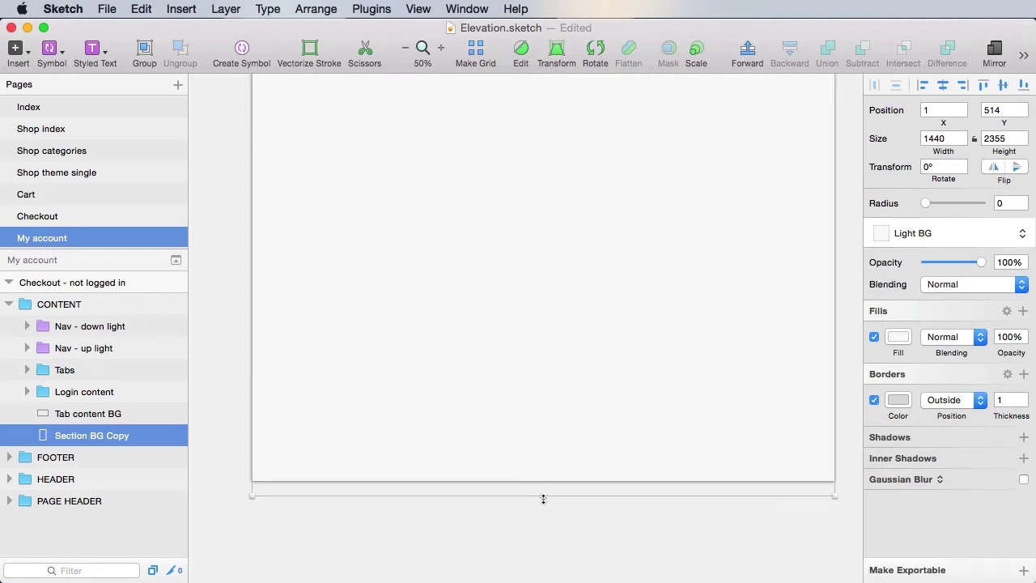
# Step: Shorten Section BG Copy from its lower edge so it ends at the bottom of Tab content BG
pyautogui.moveTo(543, 499); pyautogui.dragTo(569, 157)
pyautogui.moveTo(699, 236); pyautogui.dragTo(699, 565)
pyautogui.moveTo(551, 504); pyautogui.dragTo(571, 292)
pyautogui.click(854, 317)
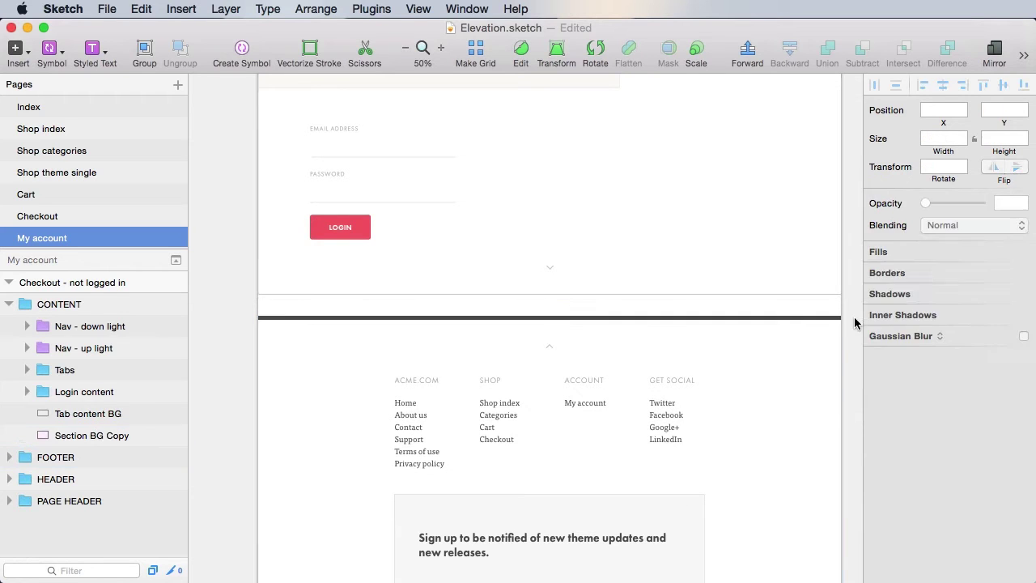
# Step: Move the FOOTER group up to Y 1530, directly below the tab content, and save the document
pyautogui.click(764, 376)
pyautogui.moveTo(770, 412); pyautogui.dragTo(770, 391)
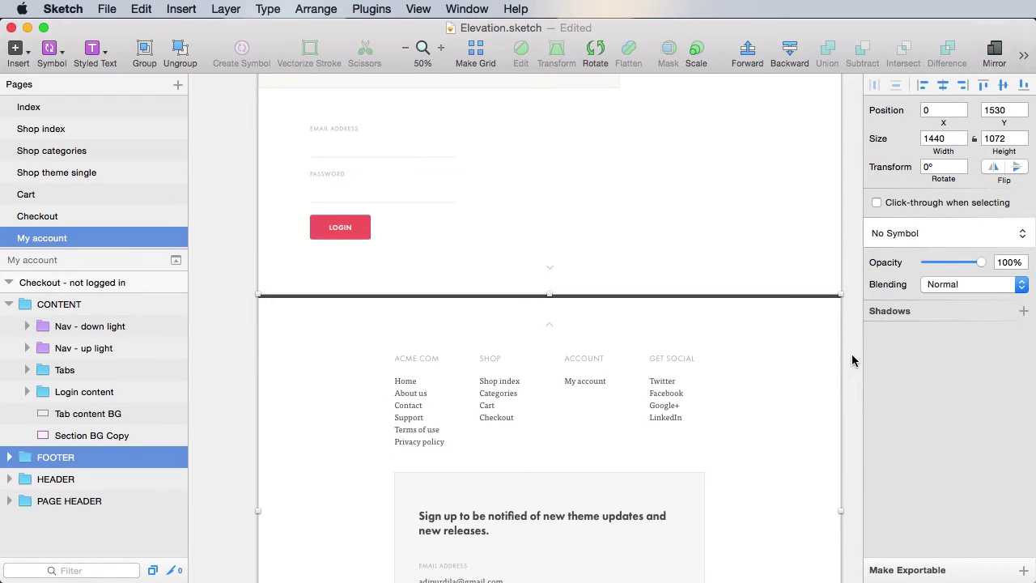
pyautogui.click(850, 376)
pyautogui.press('super+s')
pyautogui.scroll(3, 849, 376)
pyautogui.click(749, 405)
pyautogui.scroll(4, 750, 405)
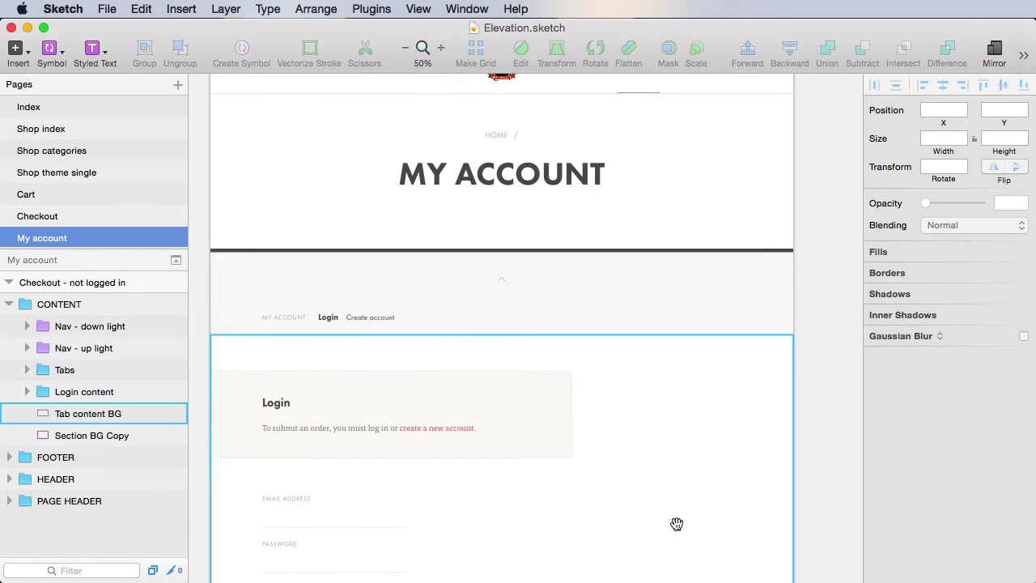
pyautogui.scroll(-6, 677, 419)
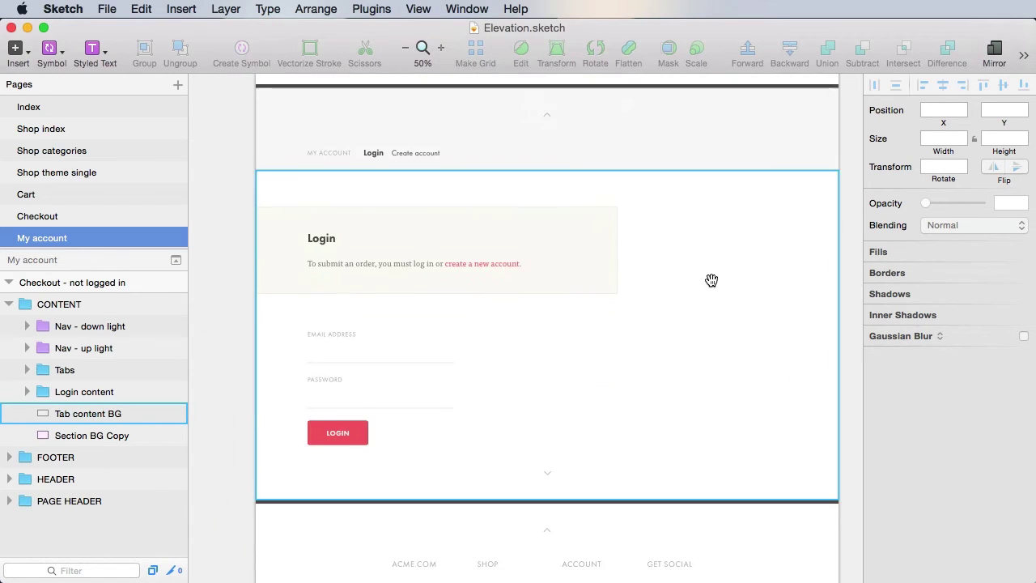
# Step: On the Checkout page, apply the Nav - down light symbol to the Nav - down light Copy group and save the document
pyautogui.click(71, 216)
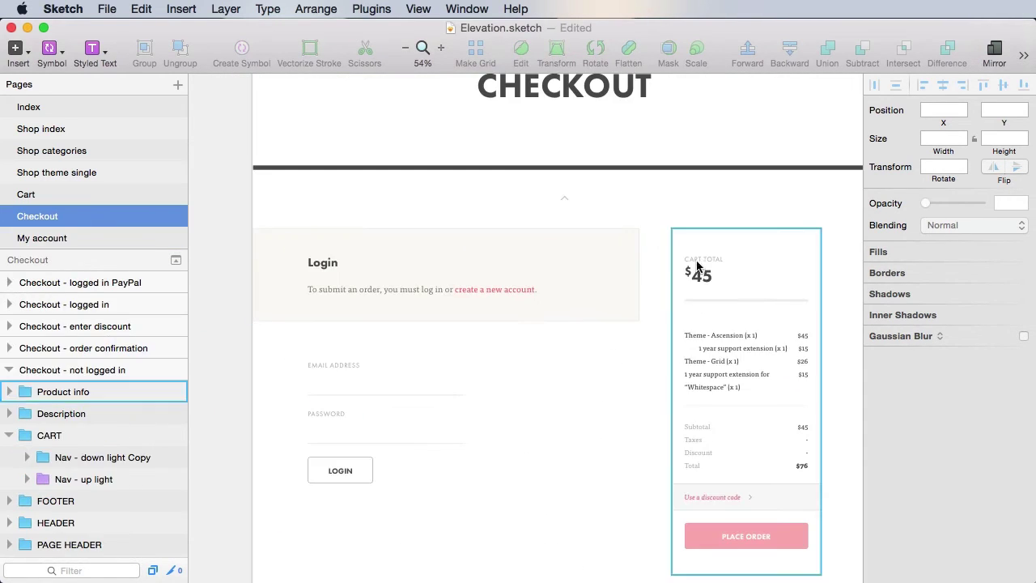
pyautogui.scroll(-5, 588, 444)
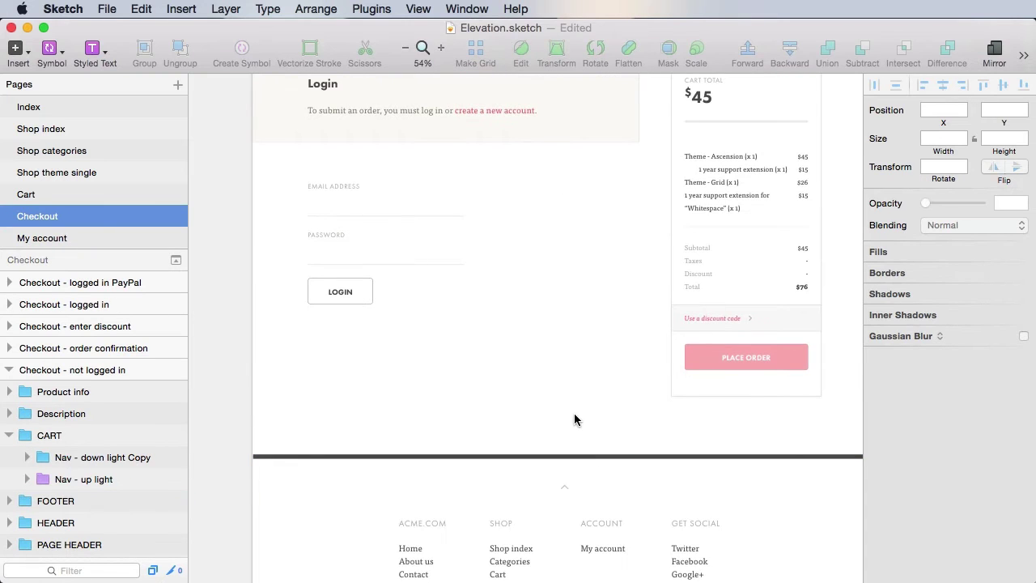
pyautogui.click(125, 461)
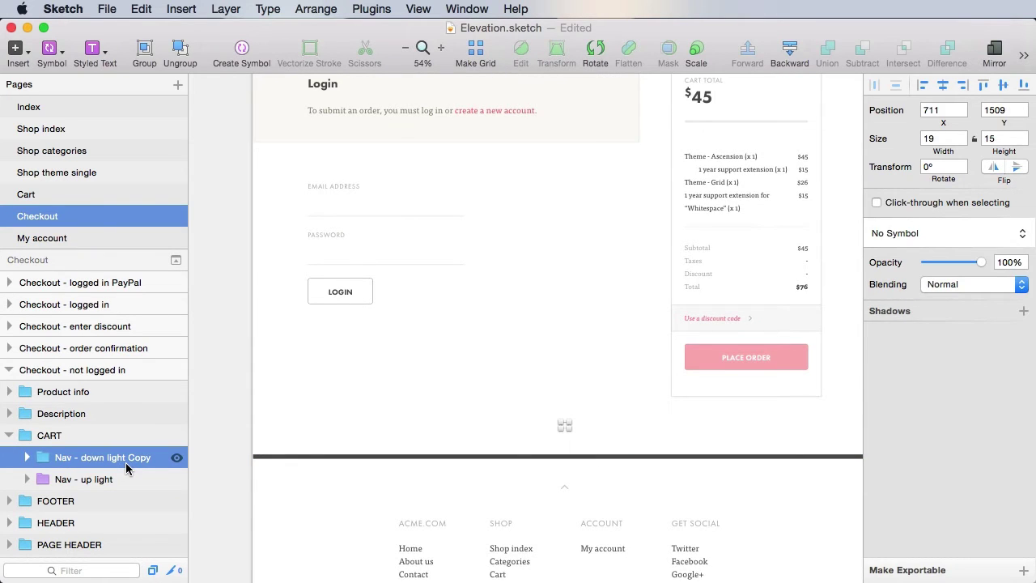
pyautogui.click(951, 236)
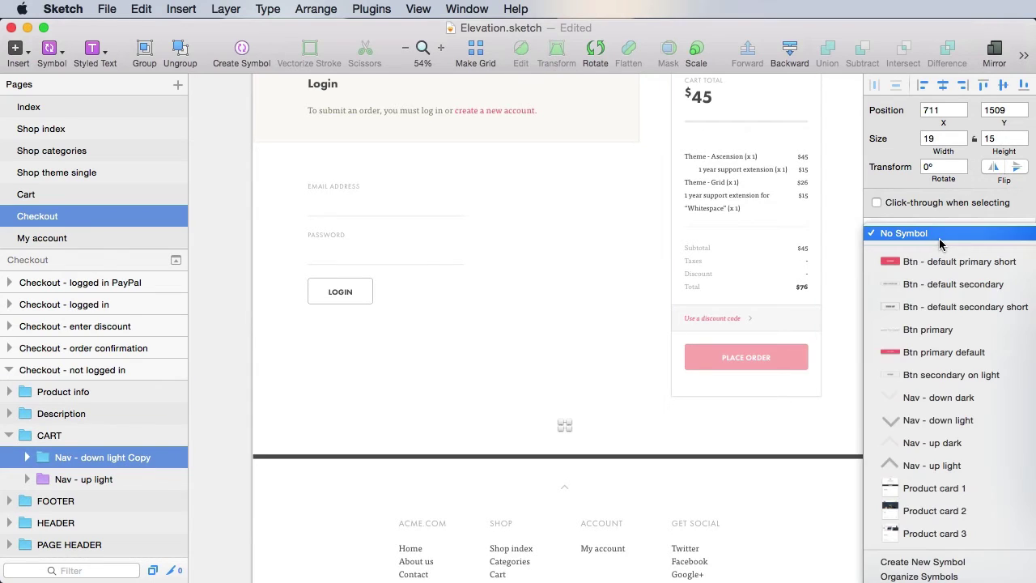
pyautogui.click(984, 427)
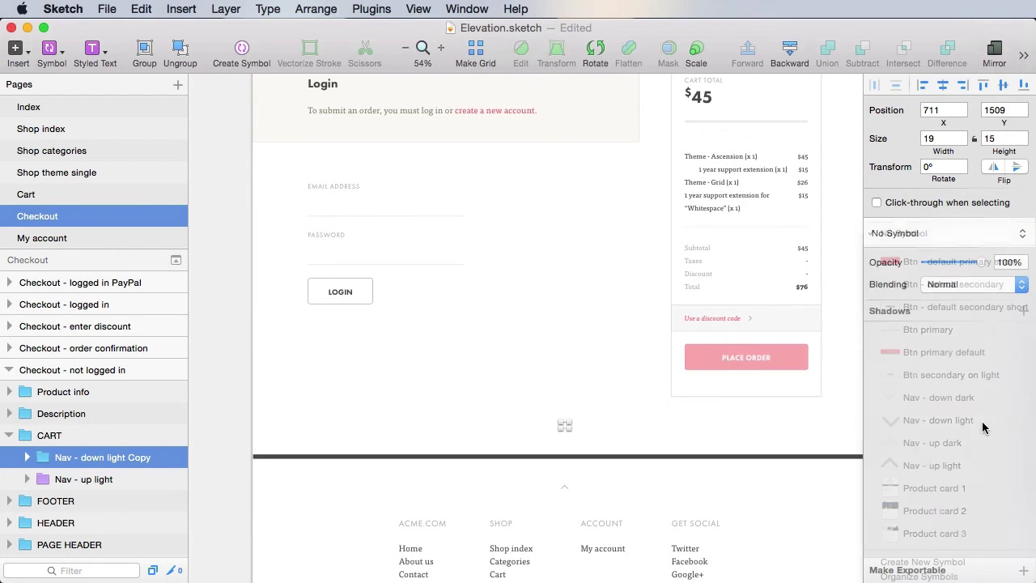
pyautogui.click(229, 419)
pyautogui.press('super+s')
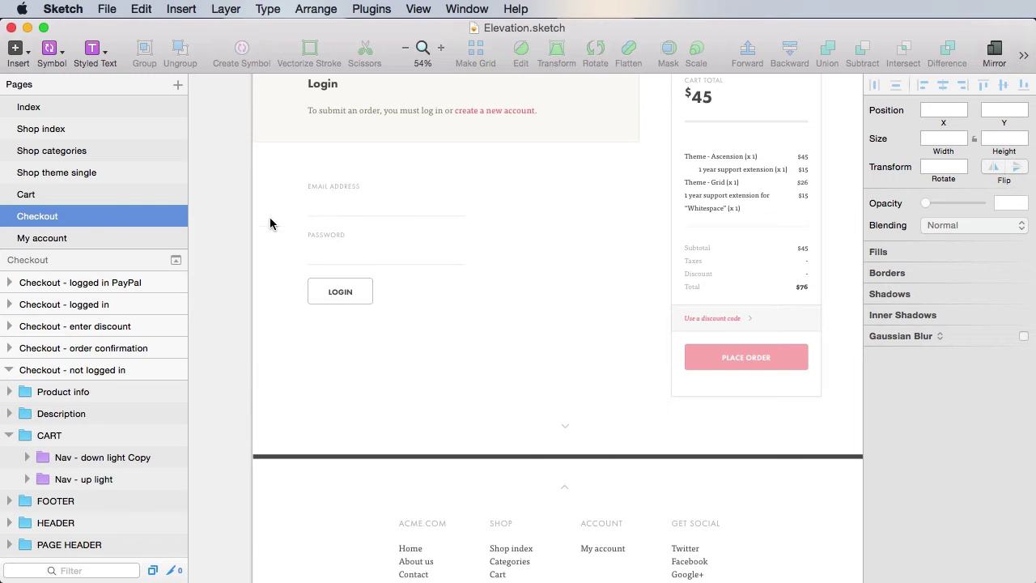
pyautogui.press('super+0')
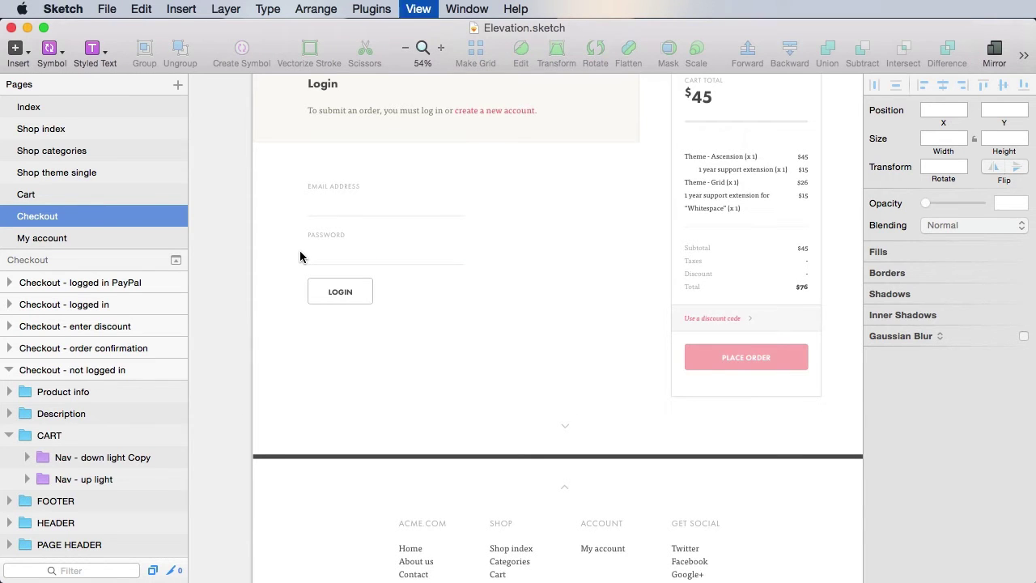
pyautogui.press('super+minus')
pyautogui.press('super+minus')
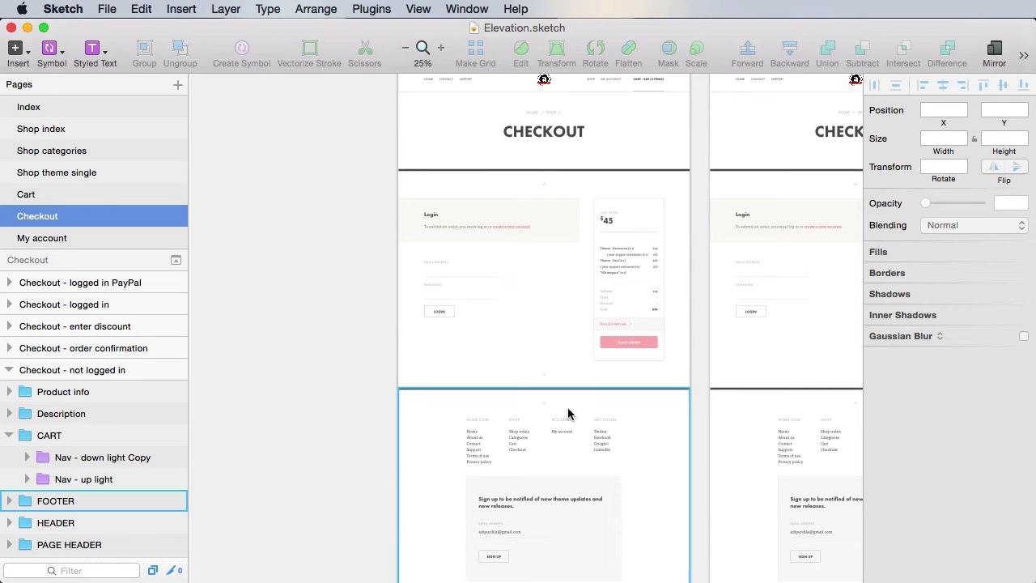
pyautogui.hscroll(6, 523, 410)
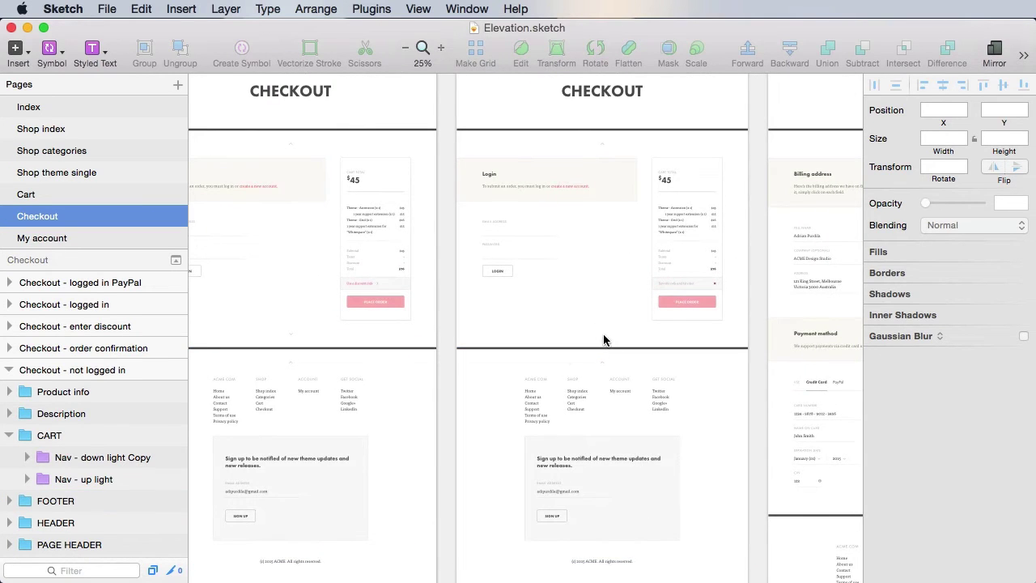
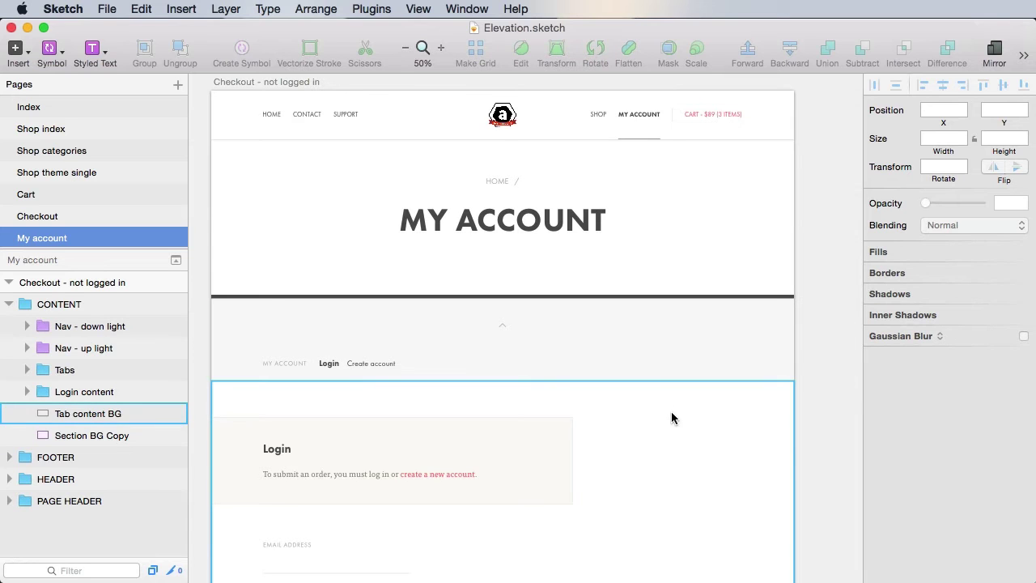
# Step: Rename the Checkout - not logged in artboard on the My account page as "My account - login"
pyautogui.click(10, 283)
pyautogui.click(45, 283)
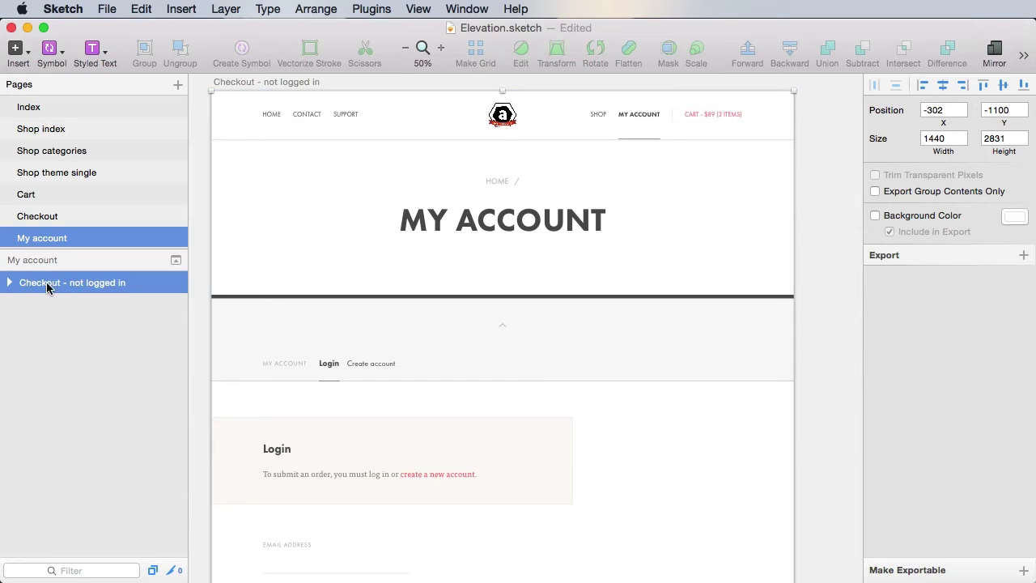
pyautogui.scroll(1, 204, 302)
pyautogui.doubleClick(55, 283)
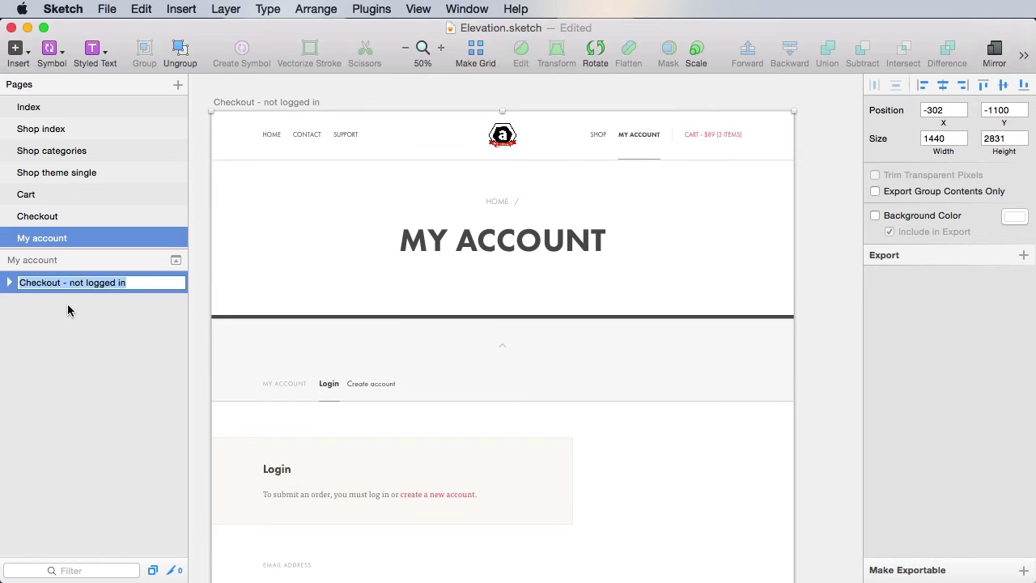
pyautogui.write('My ac')
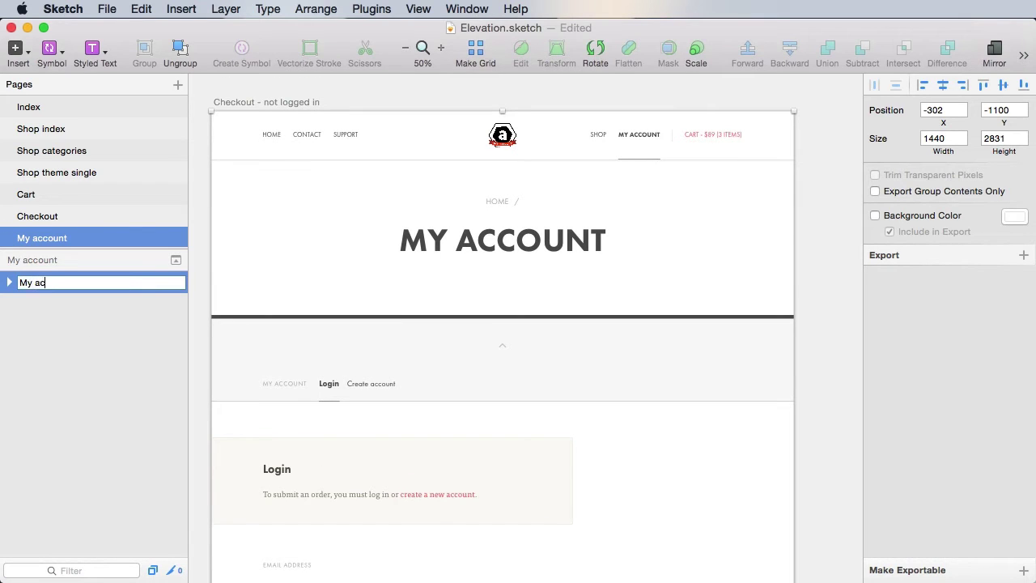
pyautogui.write('count - login')
pyautogui.press('Return')
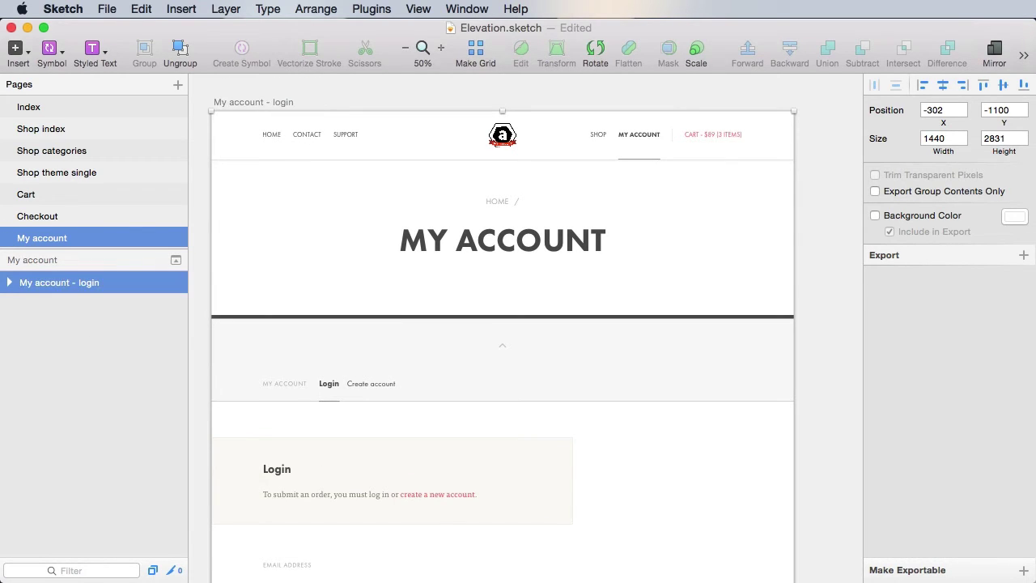
# Step: Duplicate the My account - login artboard and rename the copy "My account - new"
pyautogui.press('super+d')
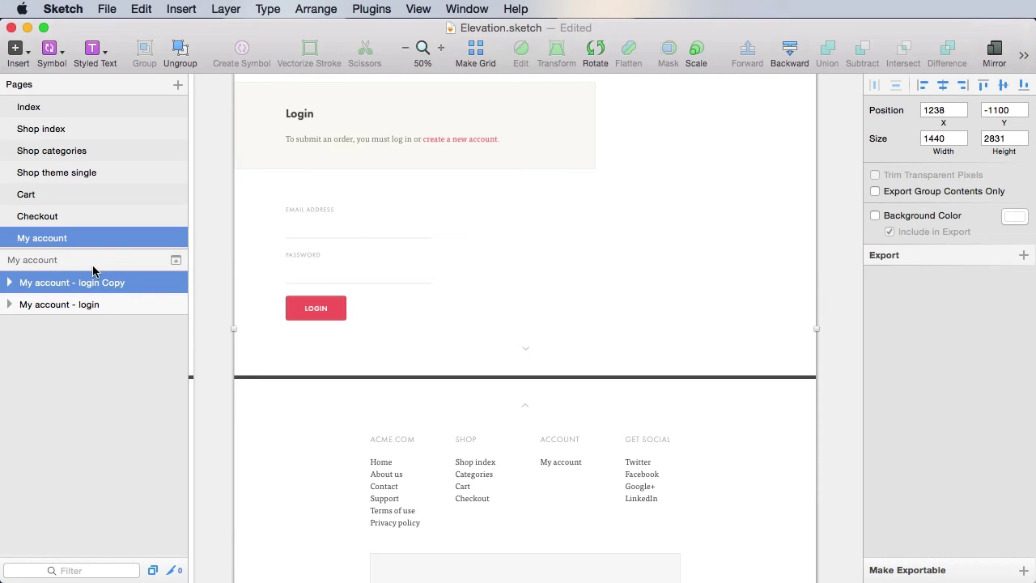
pyautogui.doubleClick(93, 279)
pyautogui.press('Right')
pyautogui.hotkey('alt', 'shift', 'Left')
pyautogui.hotkey('alt', 'shift', 'Left')
pyautogui.hotkey('alt', 'shift', 'Left')
pyautogui.hotkey('alt', 'shift', 'Right')
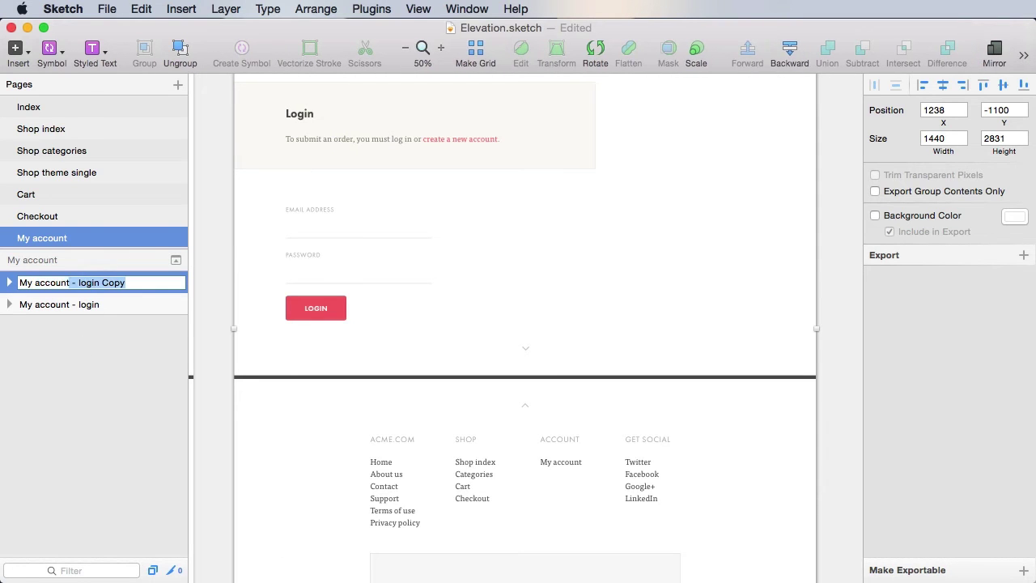
pyautogui.hotkey('alt', 'shift', 'Right')
pyautogui.hotkey('alt', 'shift', 'Left')
pyautogui.write('new')
pyautogui.press('Return')
# Step: In the new artboard's tabs, give Login the Tab - inactive text style and Create account the Tab - active style
pyautogui.press('z')
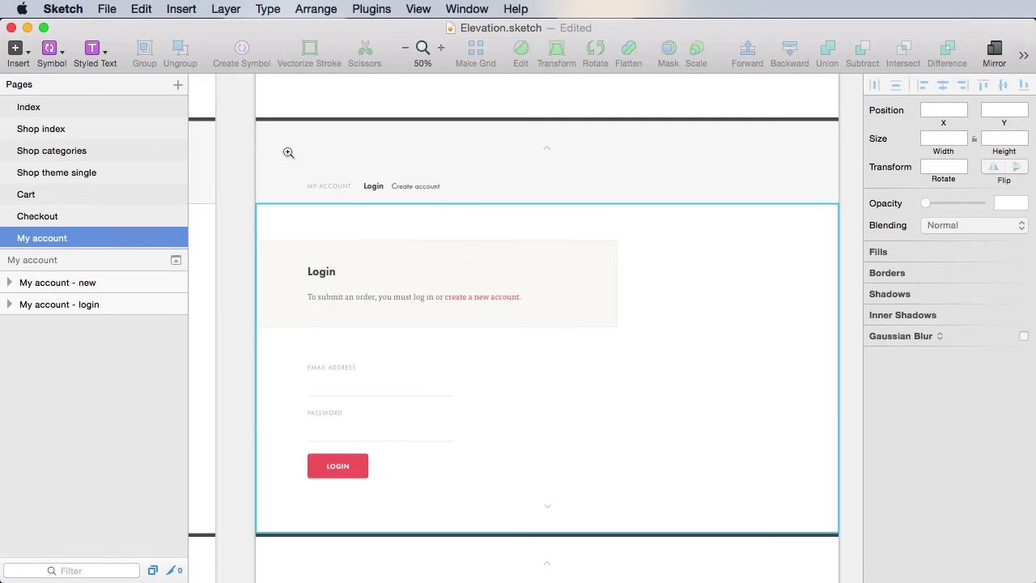
pyautogui.moveTo(287, 153); pyautogui.dragTo(460, 262)
pyautogui.moveTo(750, 401); pyautogui.dragTo(632, 388)
pyautogui.keyDown('super'); pyautogui.click(465, 287); pyautogui.keyUp('super')
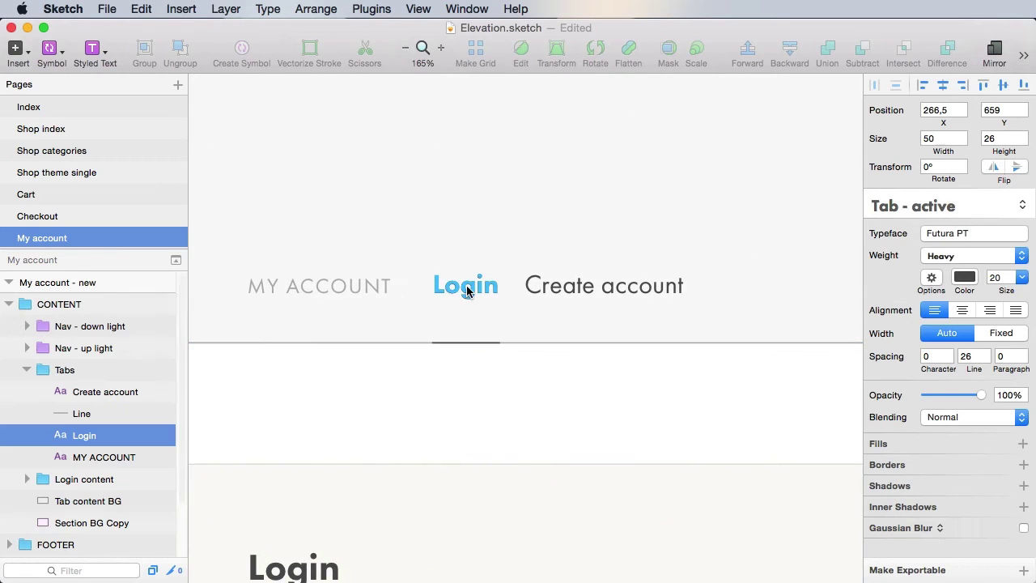
pyautogui.click(942, 211)
pyautogui.click(923, 240)
pyautogui.click(601, 296)
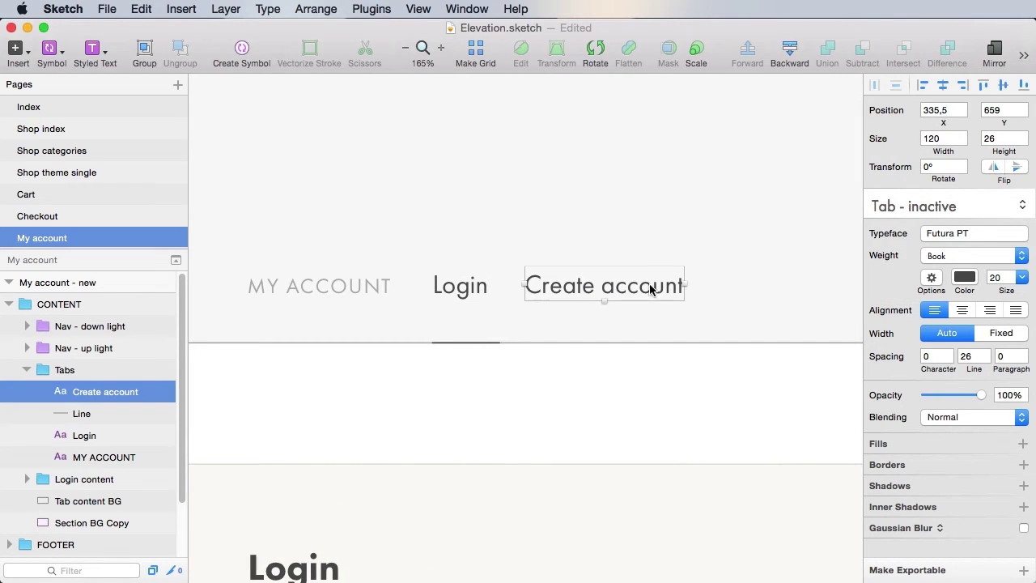
pyautogui.click(929, 211)
pyautogui.click(923, 186)
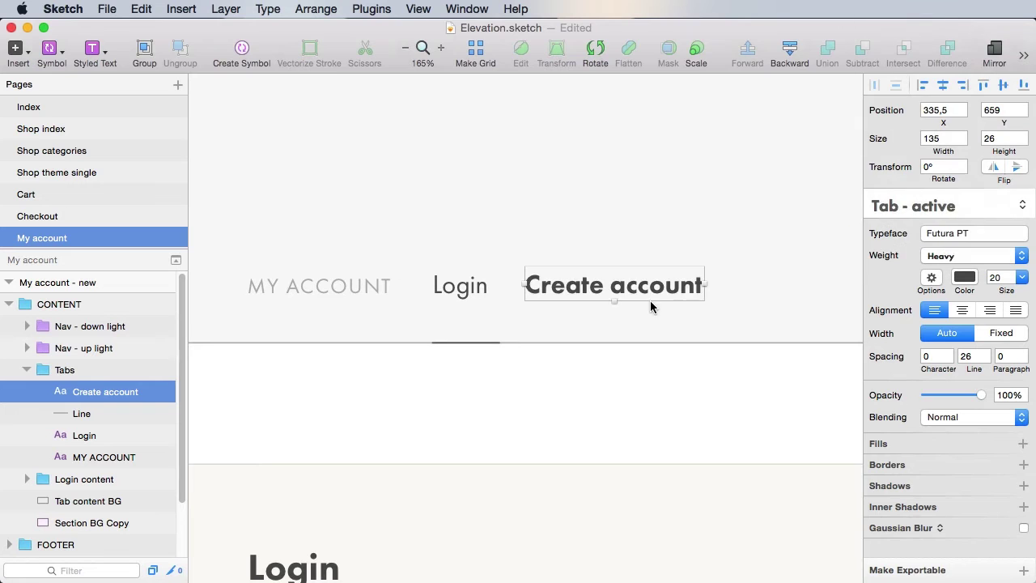
pyautogui.click(572, 359)
# Step: Replace the Login heading in the description box with "Don't have an account yet?"
pyautogui.scroll(-5, 299, 330)
pyautogui.doubleClick(299, 331)
pyautogui.write('Do')
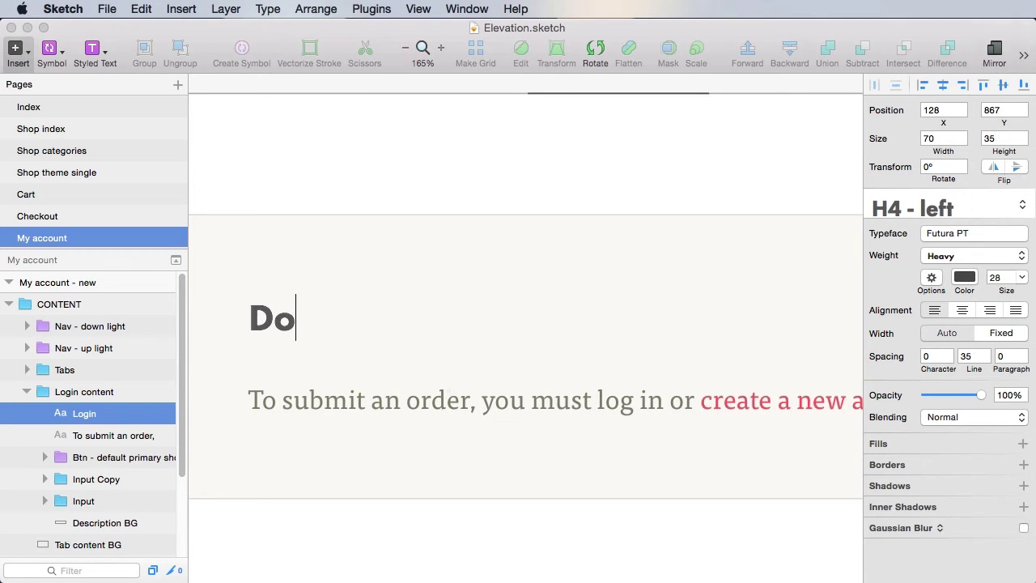
pyautogui.write("n't have an acco")
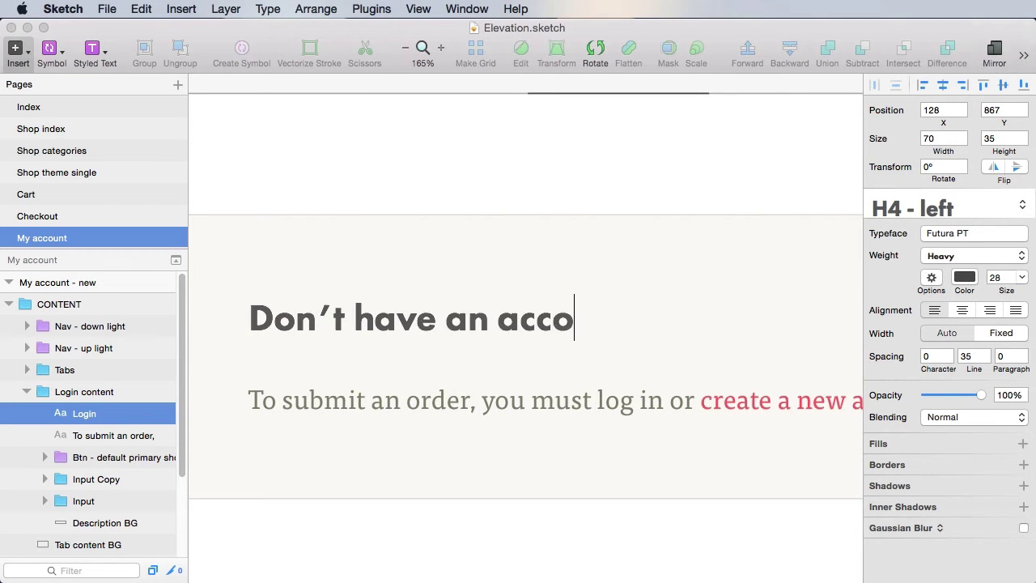
pyautogui.write('unt yet?')
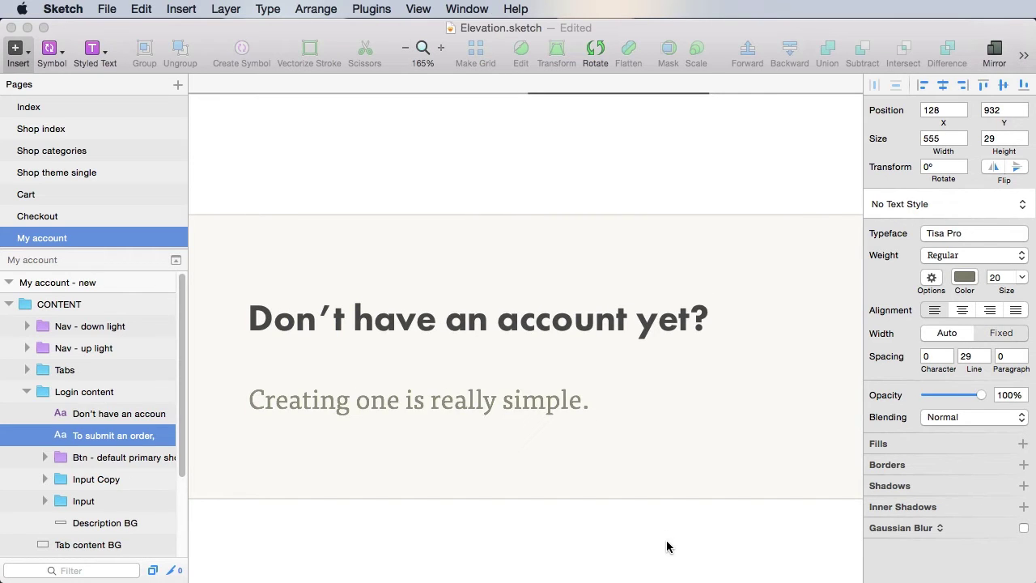
# Step: Extend the description under the heading with "Just fill in your email and password. You can take care of the rest later."
pyautogui.click(667, 547)
pyautogui.press('super+0')
pyautogui.doubleClick(361, 245)
pyautogui.press('Right')
pyautogui.press('Right')
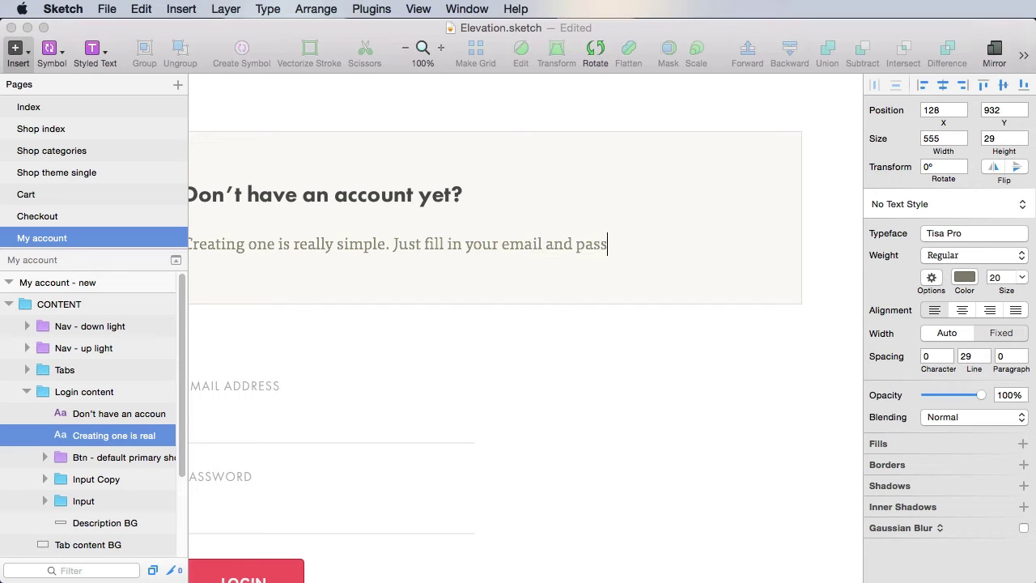
pyautogui.write('word. You can take care of the rest later.')
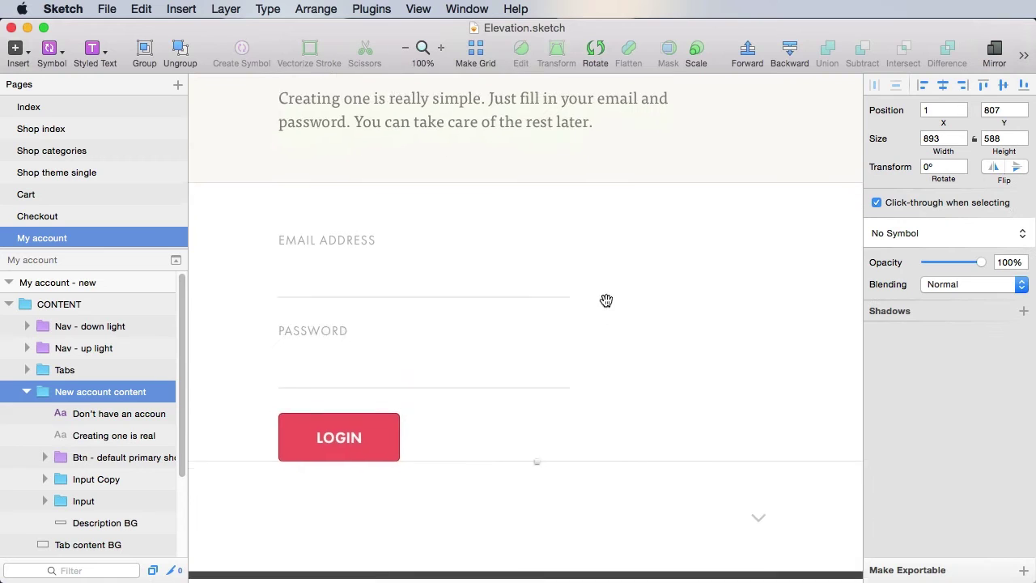
# Step: Switch the button below the Confirm password field to the Btn primary default symbol
pyautogui.scroll(-3, 595, 232)
pyautogui.scroll(2, 588, 275)
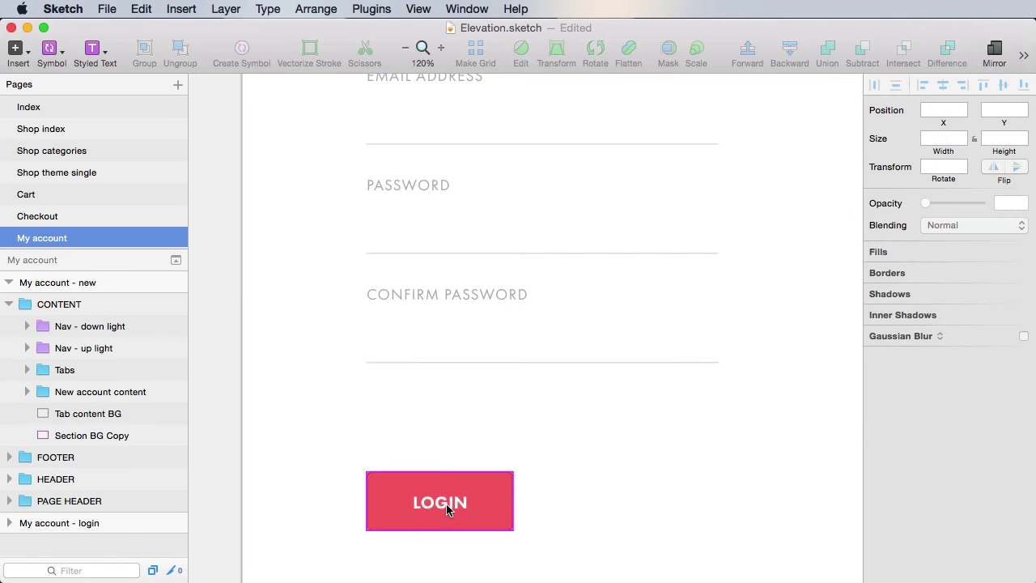
pyautogui.click(447, 502)
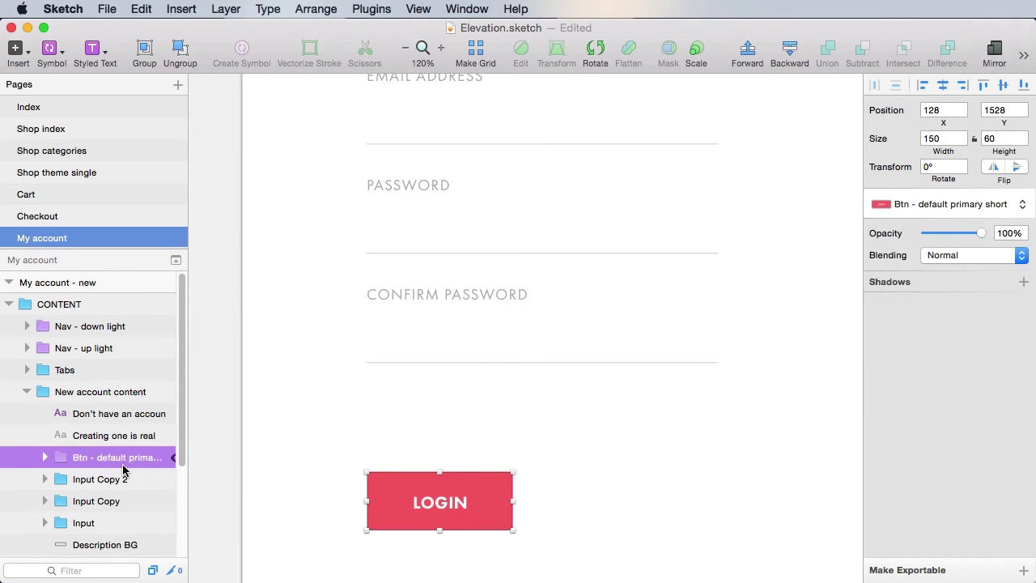
pyautogui.click(969, 205)
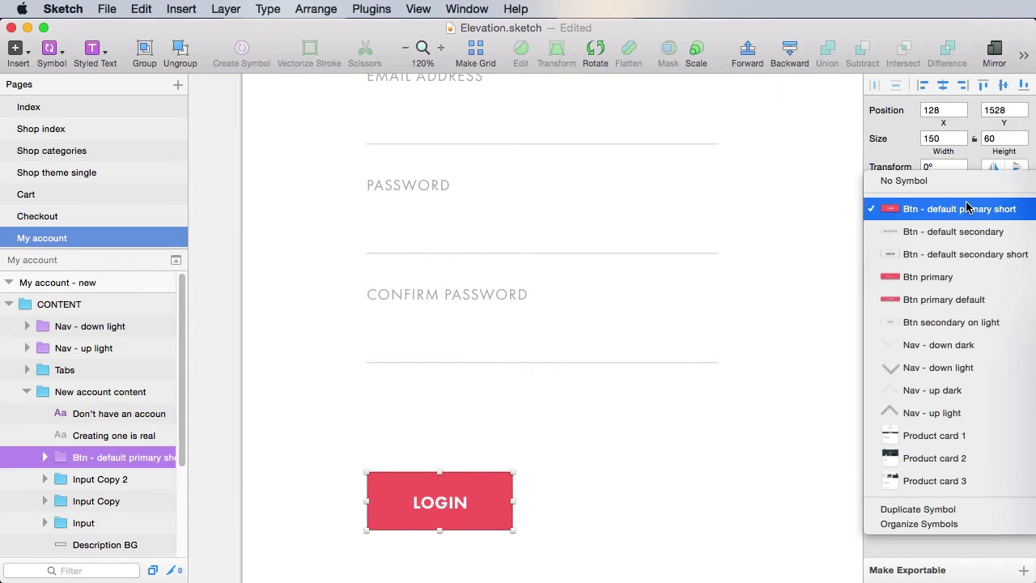
pyautogui.click(979, 301)
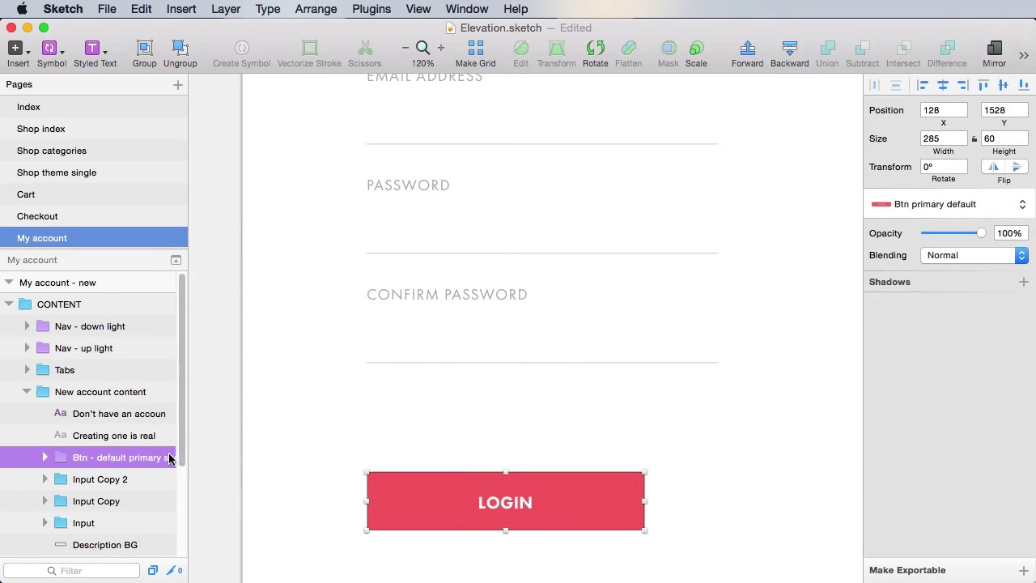
# Step: Change the button's label to "CREATE ACCOUNT" and move the button up to just below the Confirm password field
pyautogui.doubleClick(486, 515)
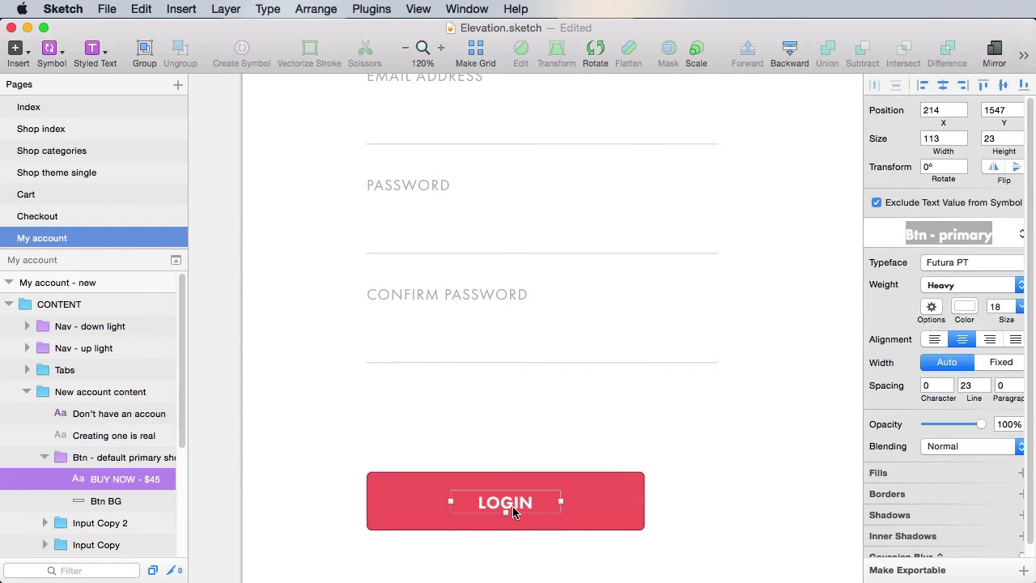
pyautogui.doubleClick(504, 511)
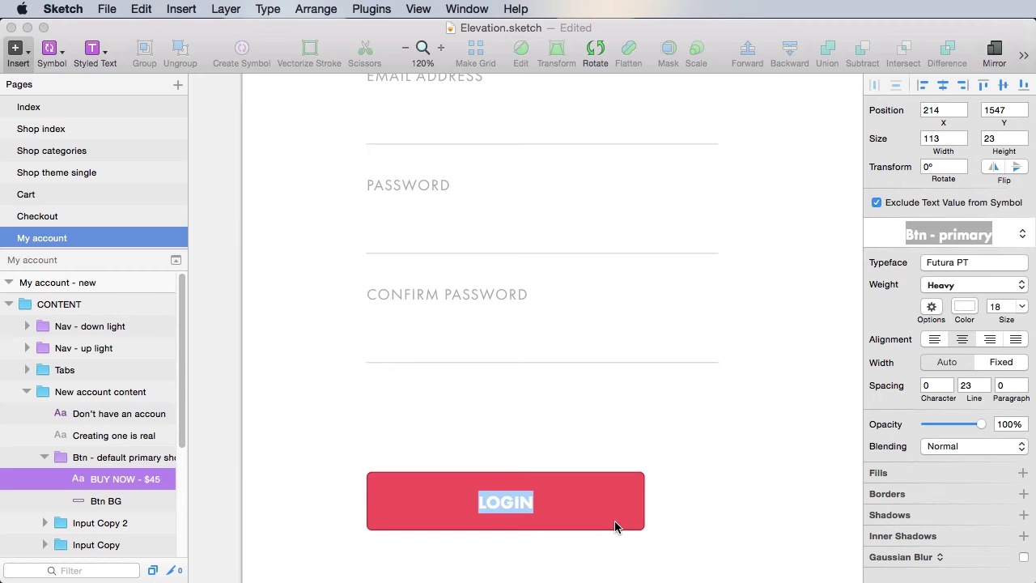
pyautogui.write('CREATE ACCOUNT')
pyautogui.moveTo(613, 496); pyautogui.dragTo(612, 425)
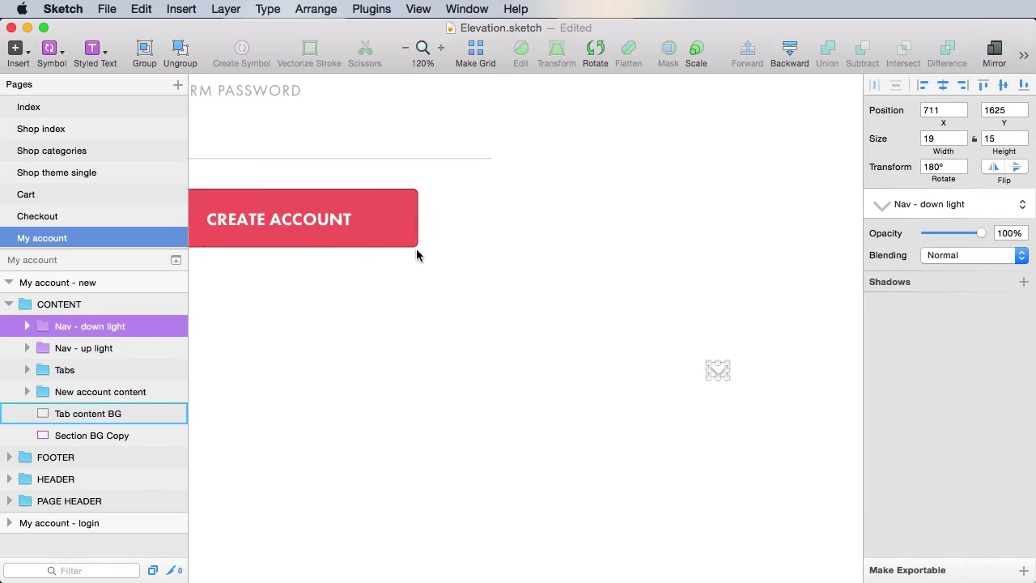
# Step: Nudge the Nav - down light arrow up closer to the bottom edge of the Create account button
pyautogui.hotkey('shift', 'Up')
pyautogui.hotkey('shift', 'Up')
pyautogui.hotkey('shift', 'Up')
pyautogui.hotkey('shift', 'Up')
pyautogui.hotkey('shift', 'Up')
pyautogui.hotkey('shift', 'Up')
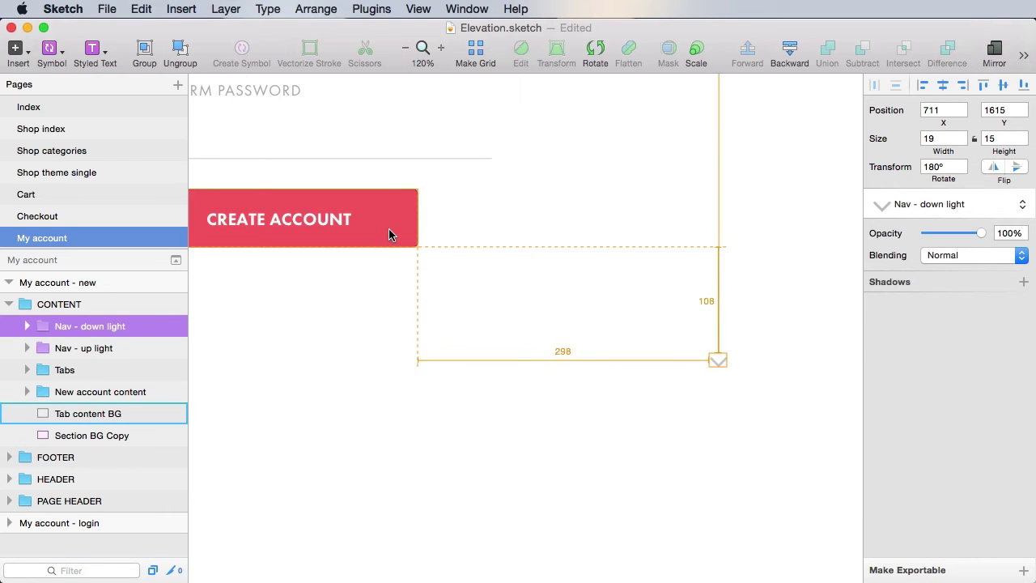
pyautogui.hotkey('shift', 'Down')
pyautogui.hotkey('shift', 'Up')
pyautogui.press('Down')
pyautogui.press('Down')
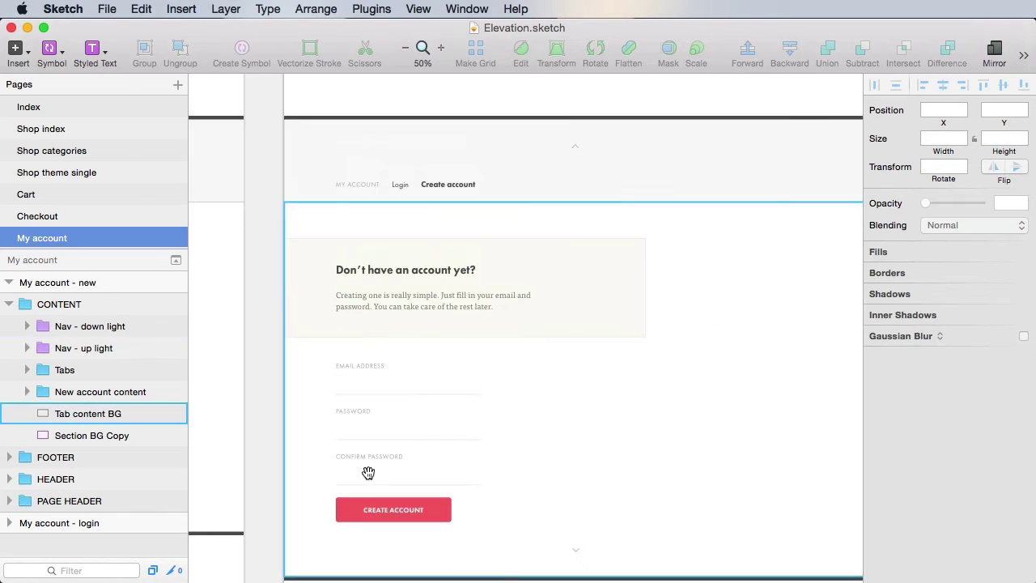
pyautogui.hscroll(3, 369, 472)
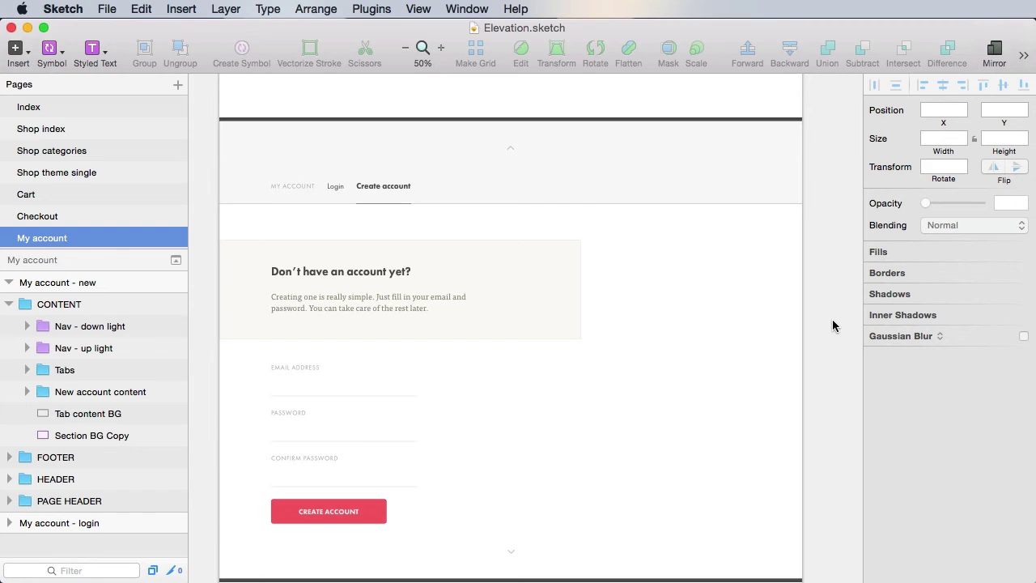
# Step: Duplicate the My account - new artboard
pyautogui.scroll(8, 832, 255)
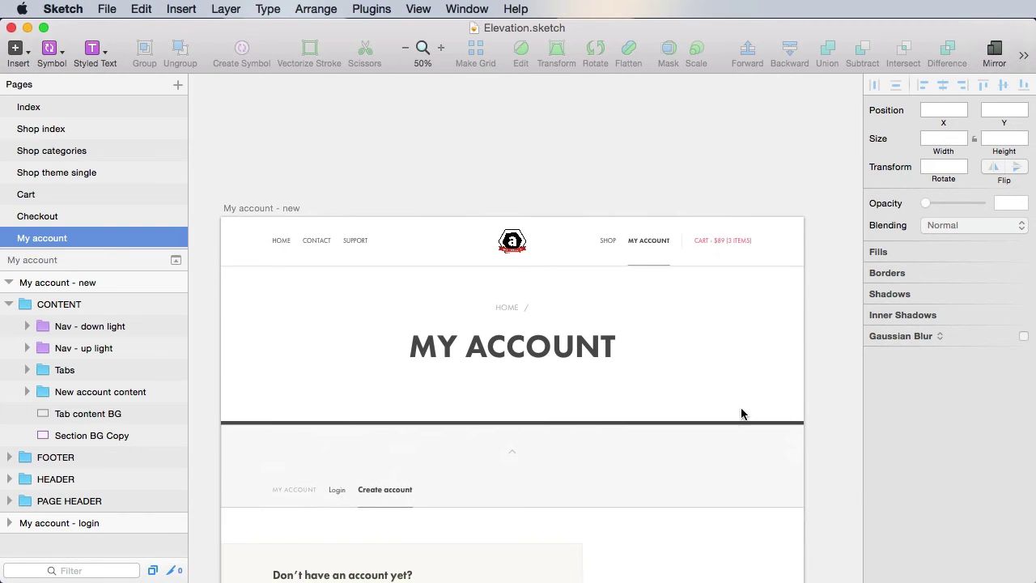
pyautogui.click(10, 283)
pyautogui.click(57, 283)
pyautogui.press('super+d')
pyautogui.press('super+d')
pyautogui.click(818, 181)
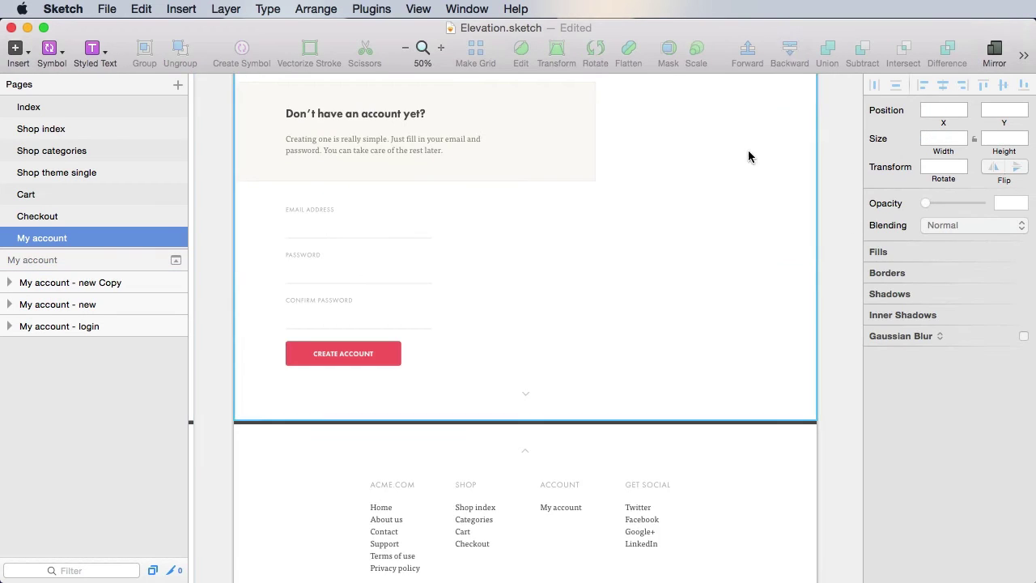
# Step: Rename the duplicated artboard as "My account - purchases" and save the document
pyautogui.scroll(12, 627, 254)
pyautogui.click(328, 220)
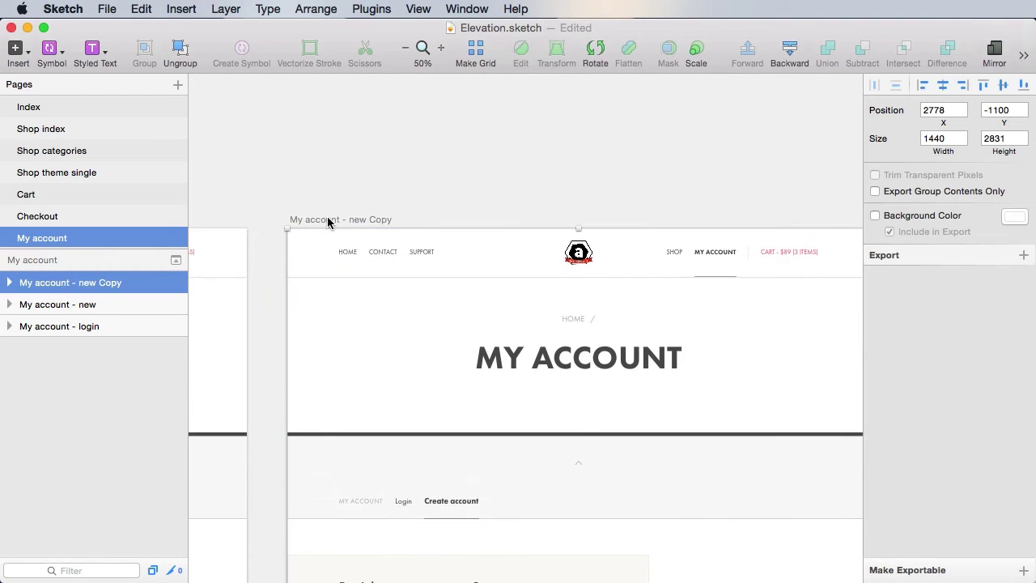
pyautogui.doubleClick(328, 223)
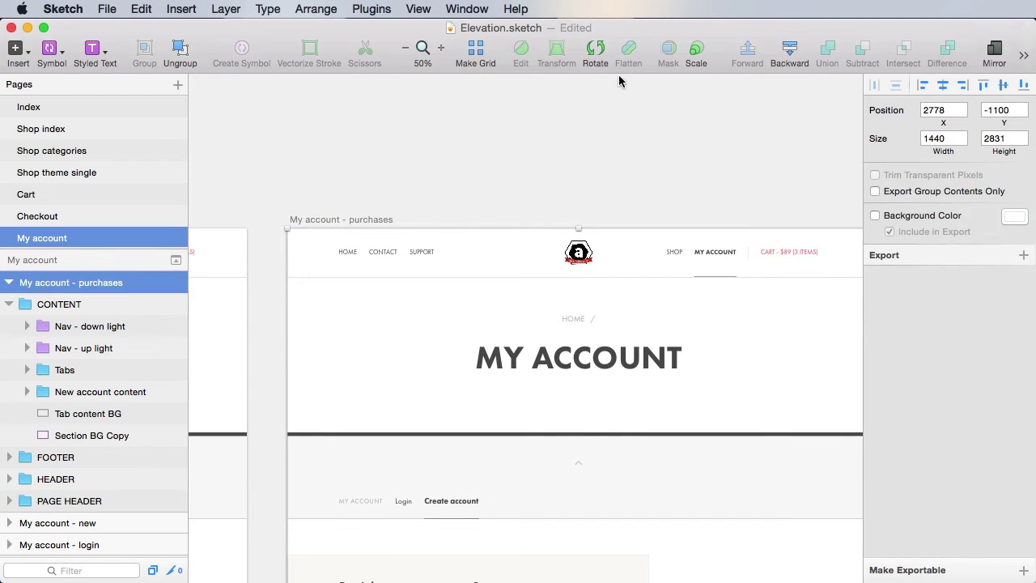
pyautogui.press('super+s')
# Step: Extend the breadcrumb above the page heading with "MY ACCOUNT /"
pyautogui.moveTo(480, 268); pyautogui.dragTo(713, 443)
pyautogui.doubleClick(489, 236)
pyautogui.press('super+Right')
pyautogui.write('MY ACCOUNT /')
# Step: Change the page heading to "WELCOME" followed by the customer's first name
pyautogui.doubleClick(558, 377)
pyautogui.write('WELC')
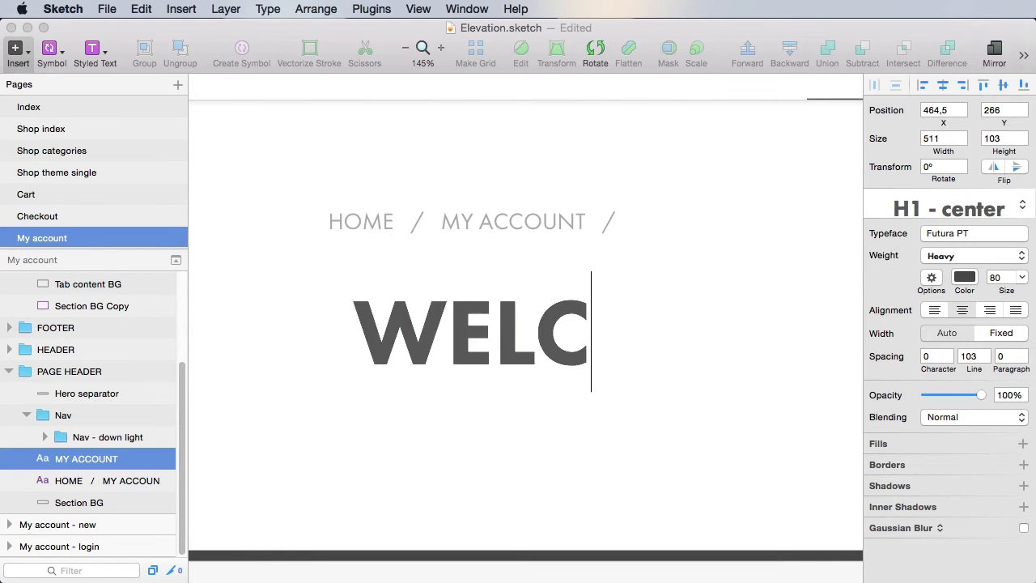
pyautogui.write('OME ADI')
pyautogui.click(565, 444)
pyautogui.press('super+0')
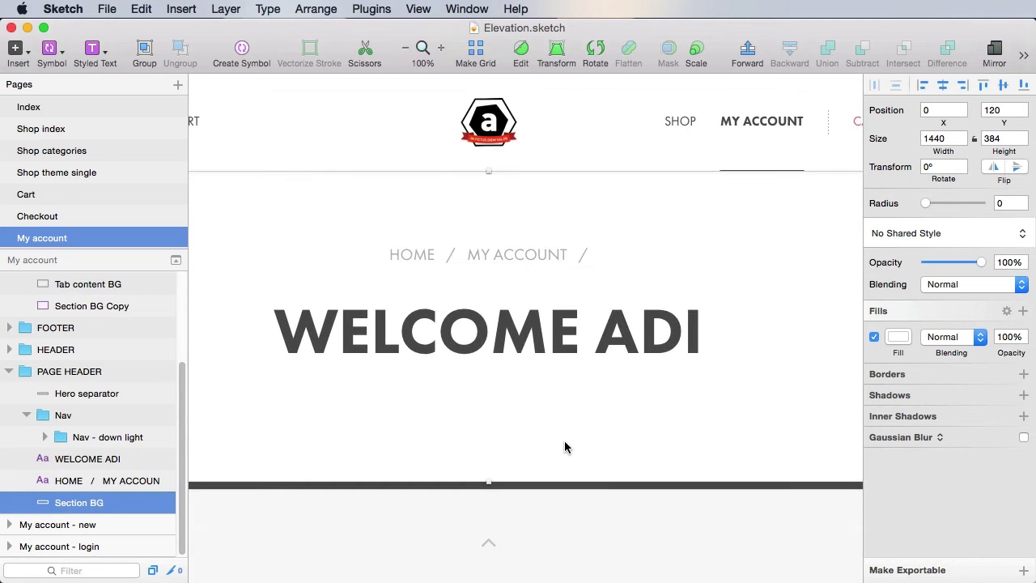
pyautogui.press('super+minus')
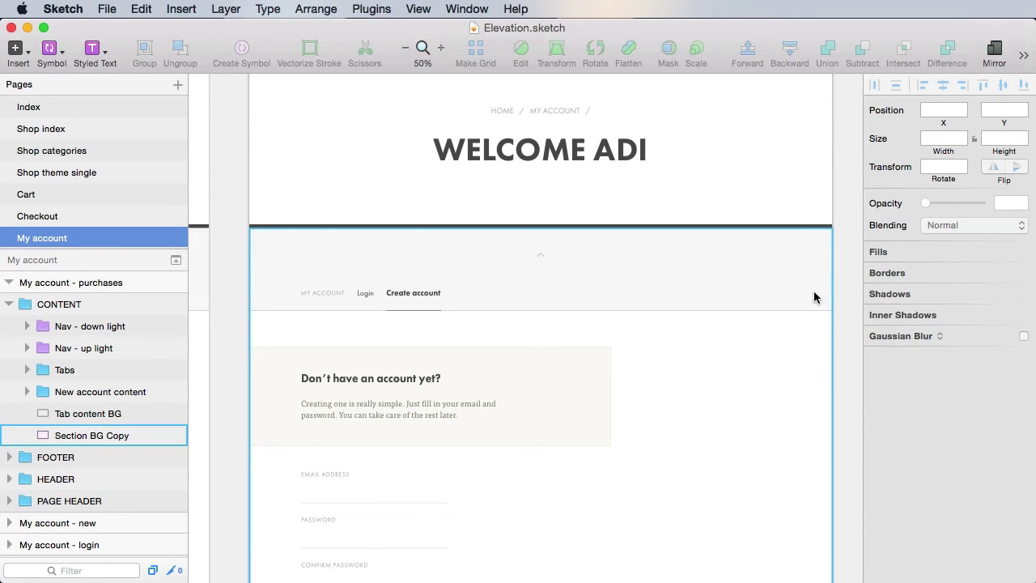
# Step: Delete the New account content group from the purchases artboard
pyautogui.click(420, 248)
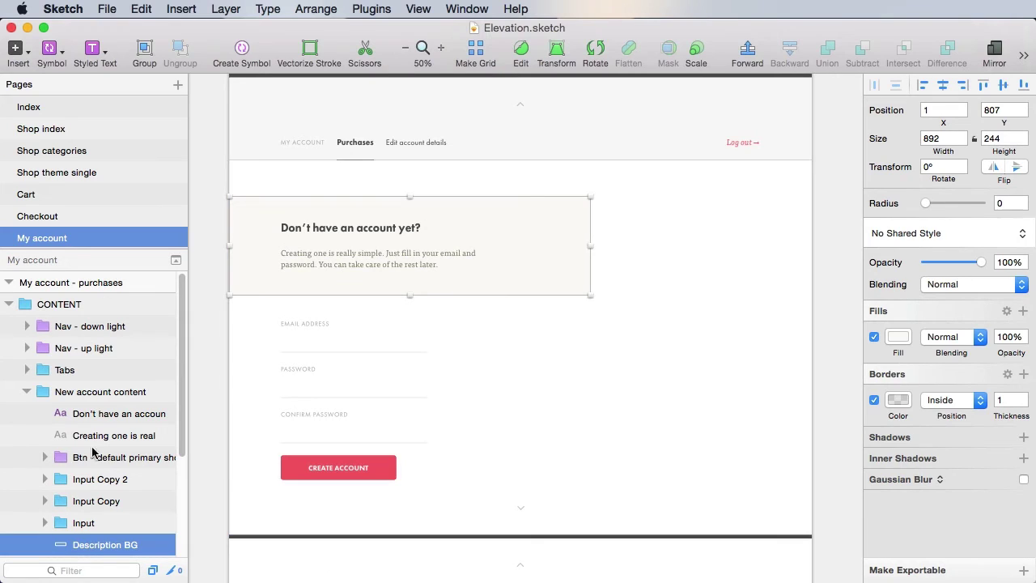
pyautogui.click(27, 391)
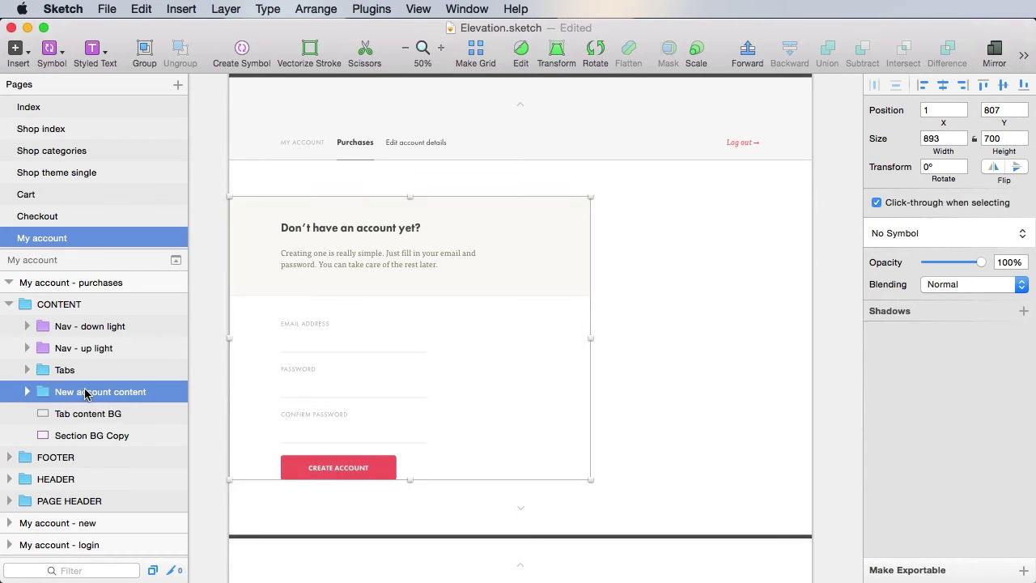
pyautogui.press('Delete')
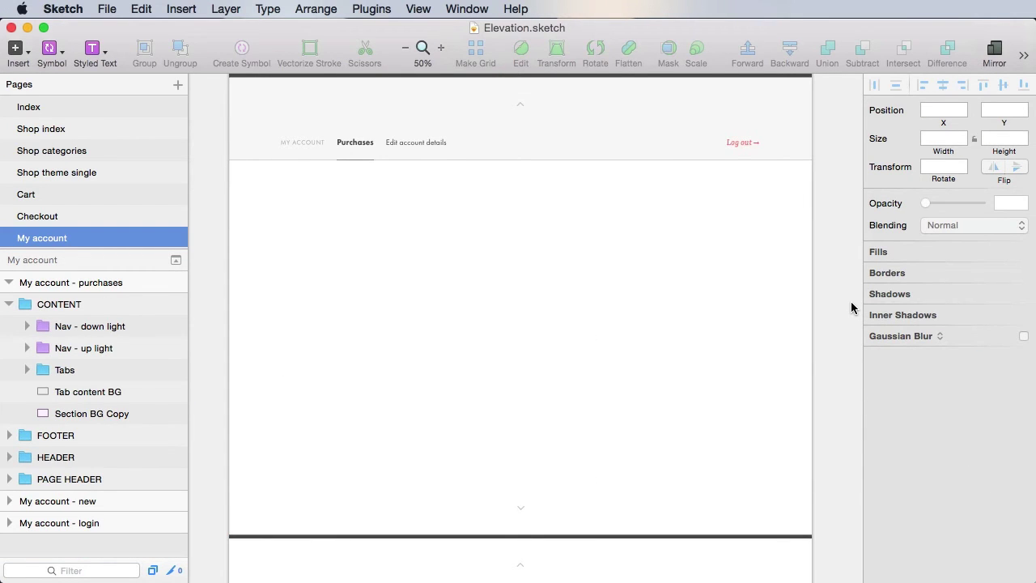
# Step: Copy the Table group from the Cart page into the CONTENT group of the My account - purchases artboard
pyautogui.click(77, 197)
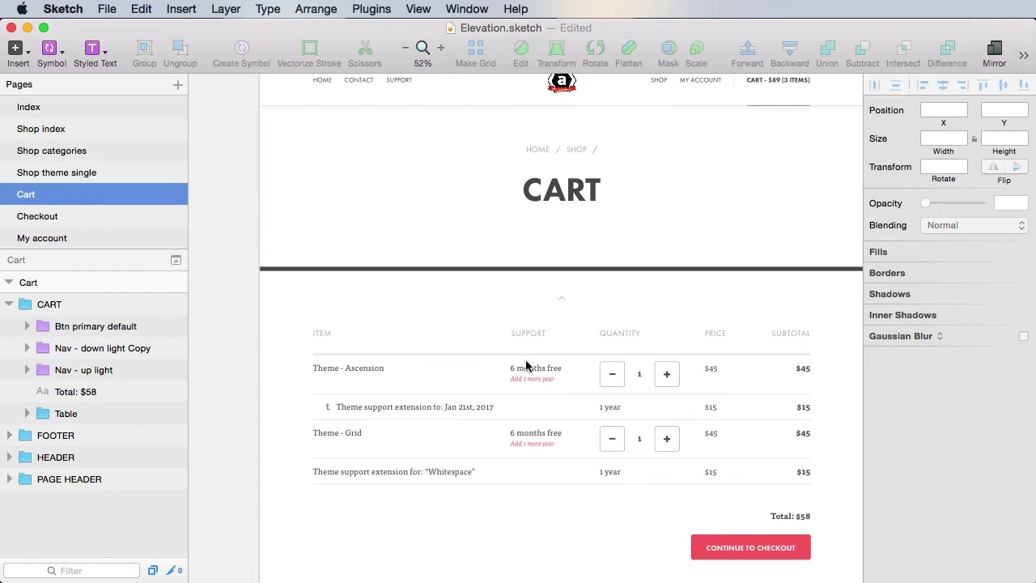
pyautogui.click(478, 393)
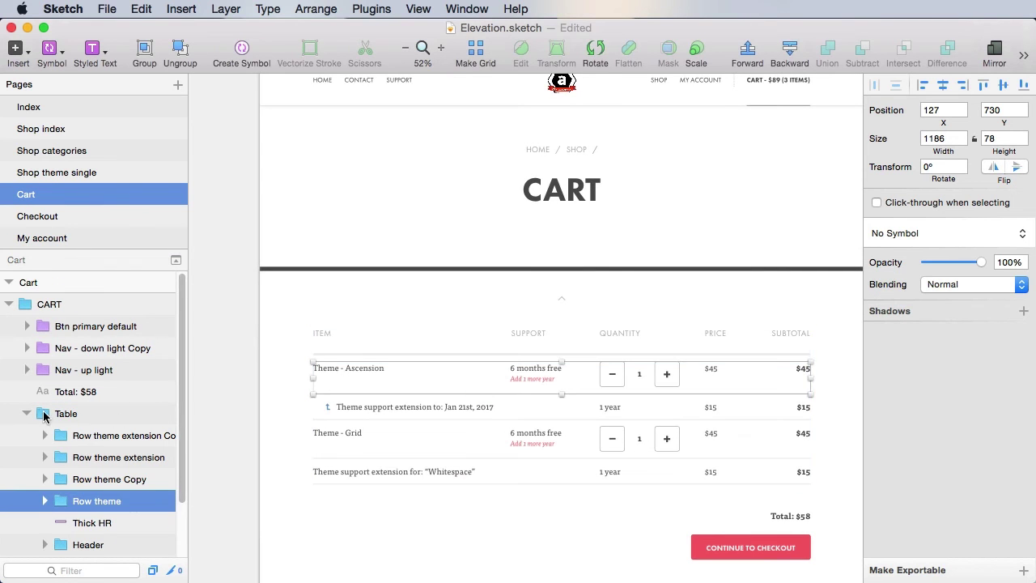
pyautogui.click(106, 416)
pyautogui.click(73, 239)
pyautogui.press('super+v')
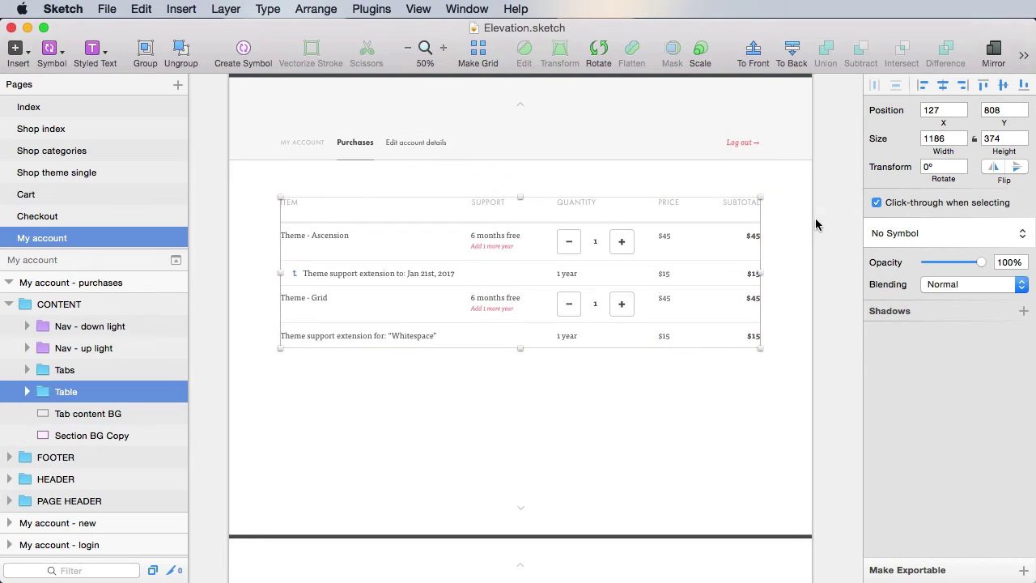
pyautogui.click(840, 250)
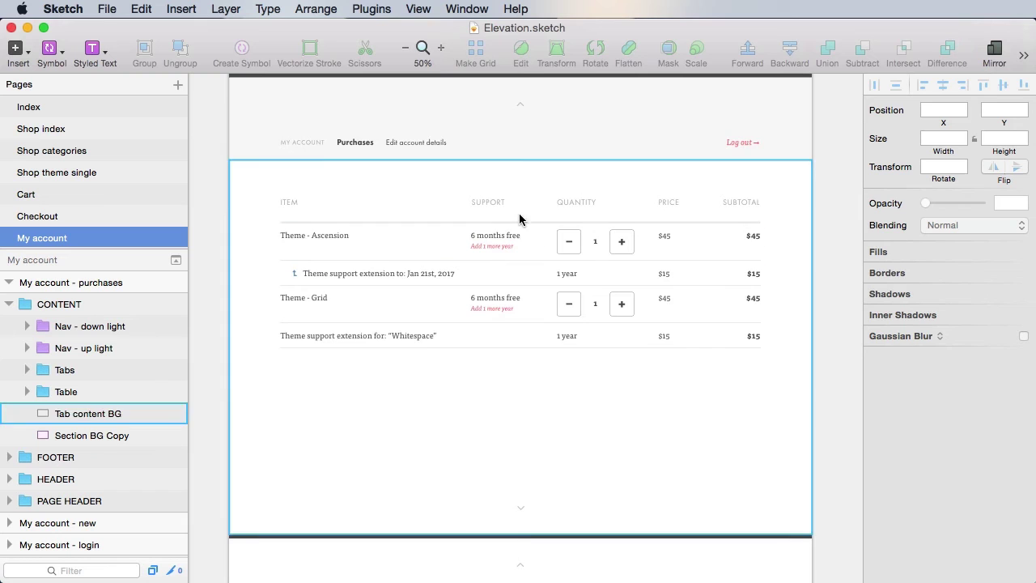
# Step: Delete the table's QUANTITY heading and the three rows below the Theme - Ascension row
pyautogui.keyDown('super'); pyautogui.click(579, 208); pyautogui.keyUp('super')
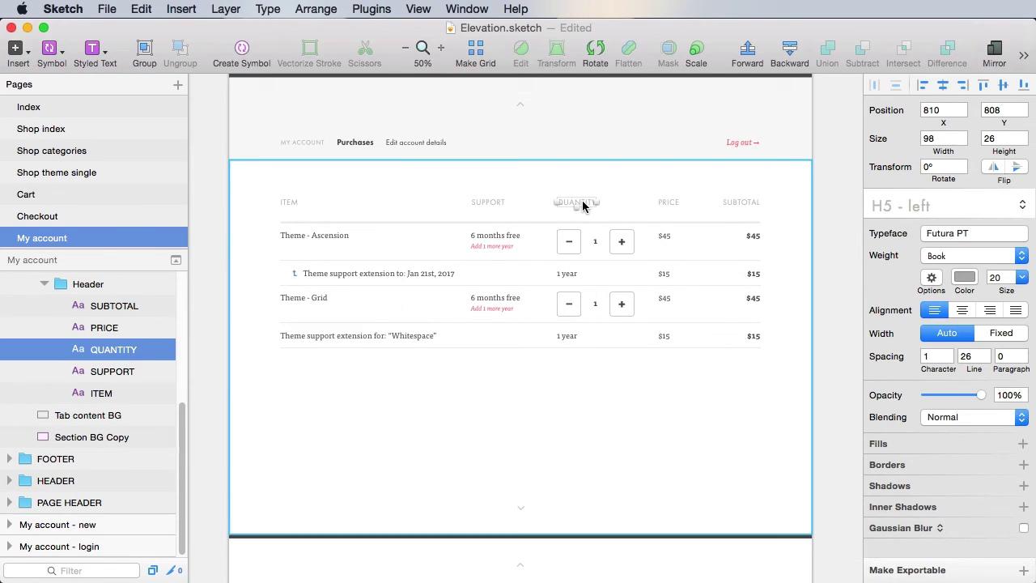
pyautogui.press('Delete')
pyautogui.click(348, 281)
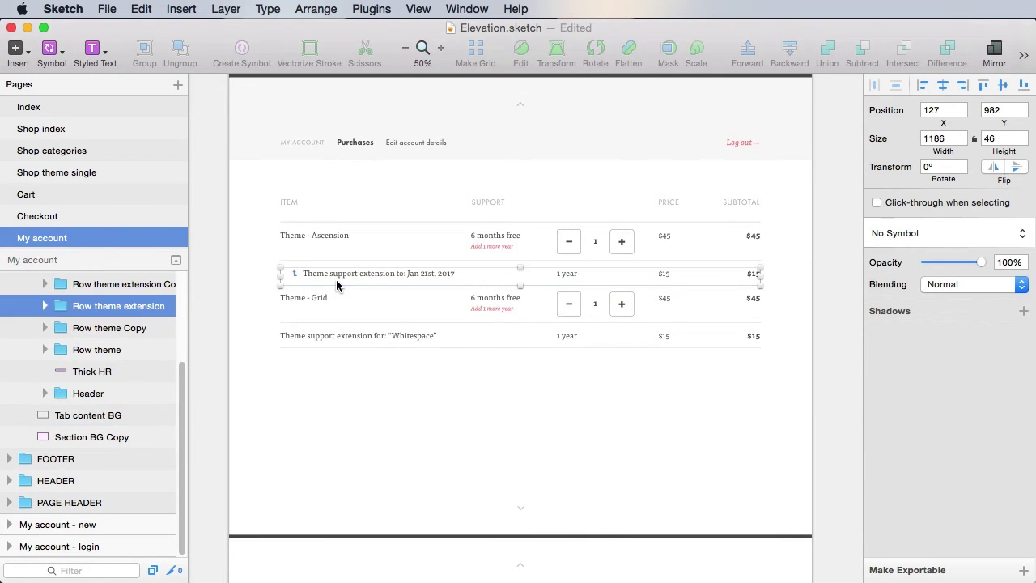
pyautogui.keyDown('shift'); pyautogui.click(111, 332); pyautogui.keyUp('shift')
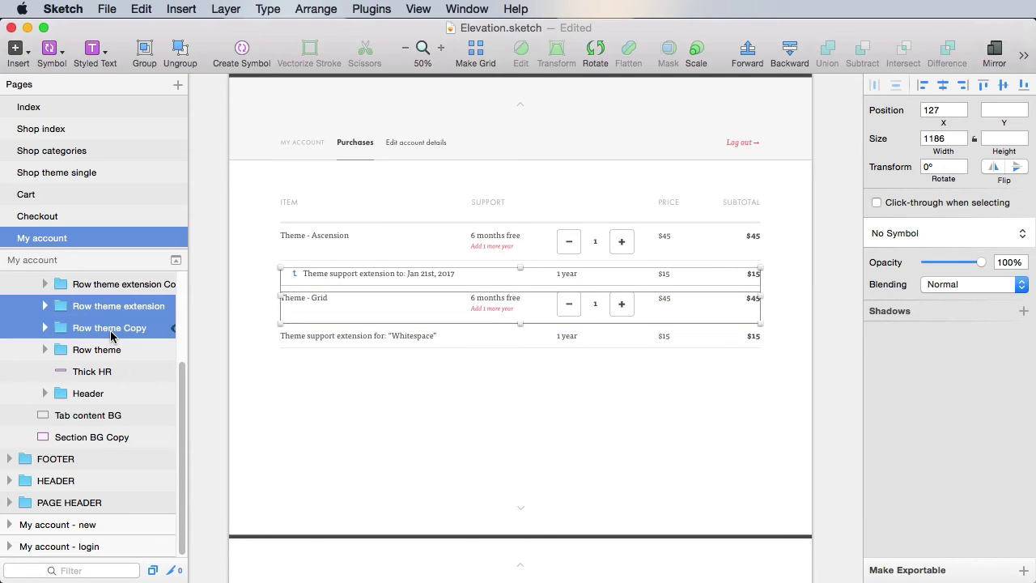
pyautogui.keyDown('shift'); pyautogui.click(111, 284); pyautogui.keyUp('shift')
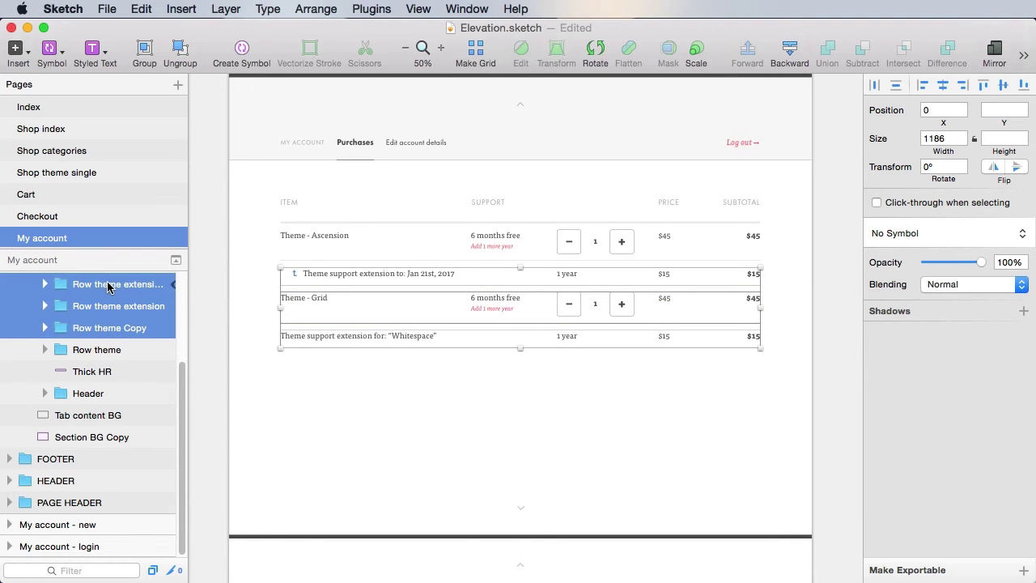
pyautogui.press('Delete')
# Step: Change the PRICE column heading to "SUPPORT"
pyautogui.press('z')
pyautogui.moveTo(262, 178); pyautogui.dragTo(795, 272)
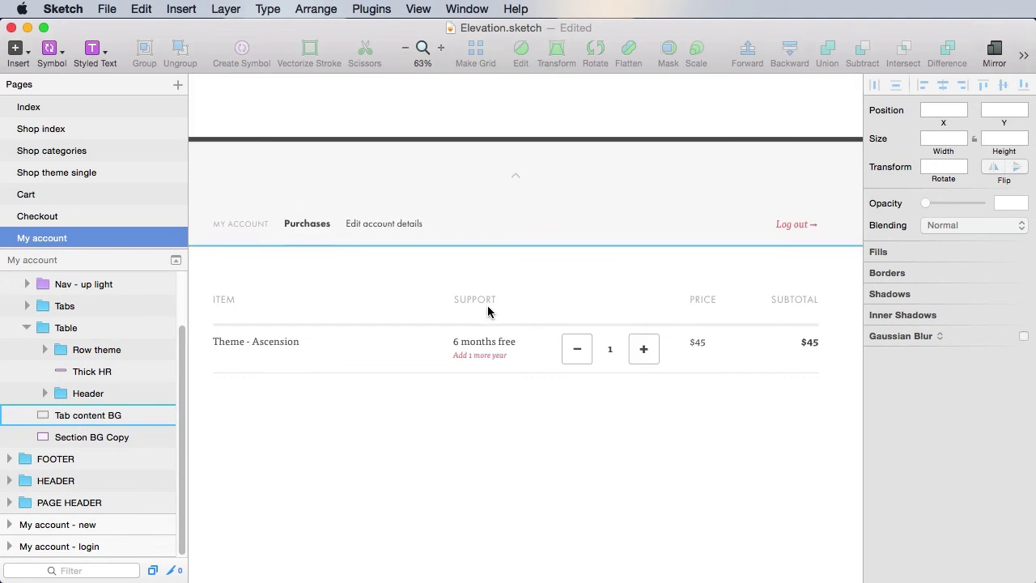
pyautogui.click(703, 300)
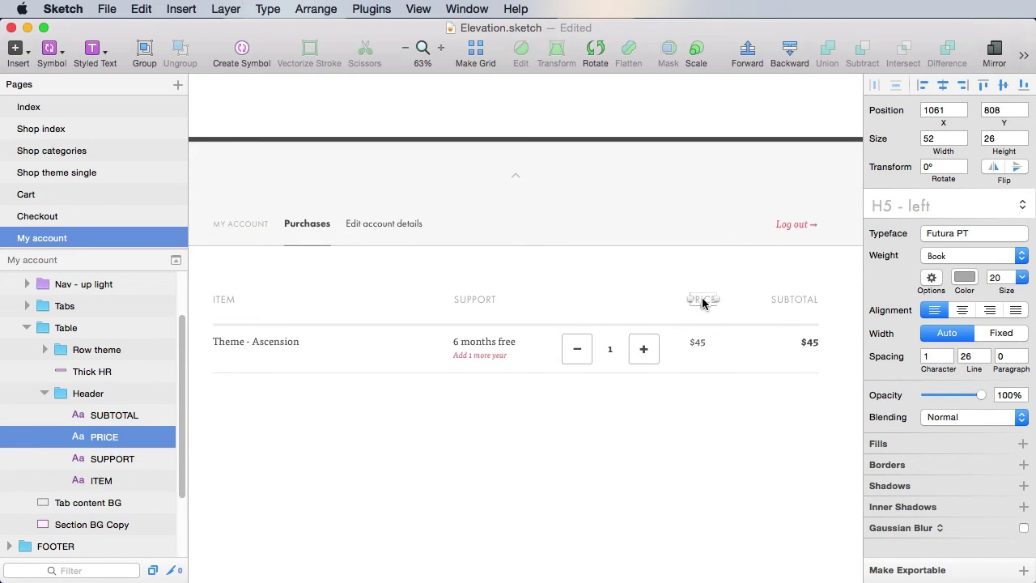
pyautogui.doubleClick(703, 301)
pyautogui.write('SUP')
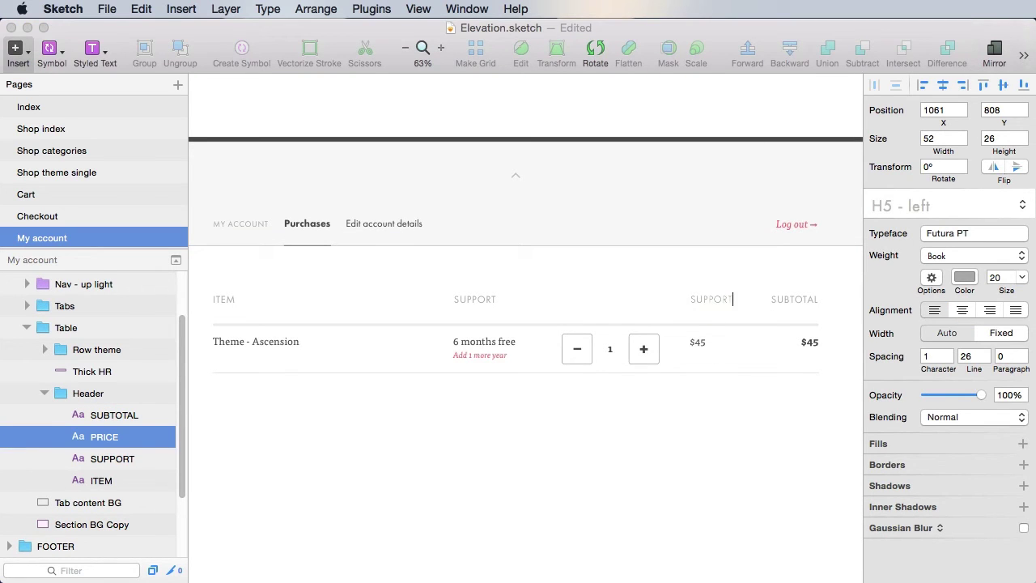
pyautogui.write('PORT')
# Step: Change the original SUPPORT heading in the second column to "PURCHASE DATE"
pyautogui.click(474, 300)
pyautogui.doubleClick(475, 300)
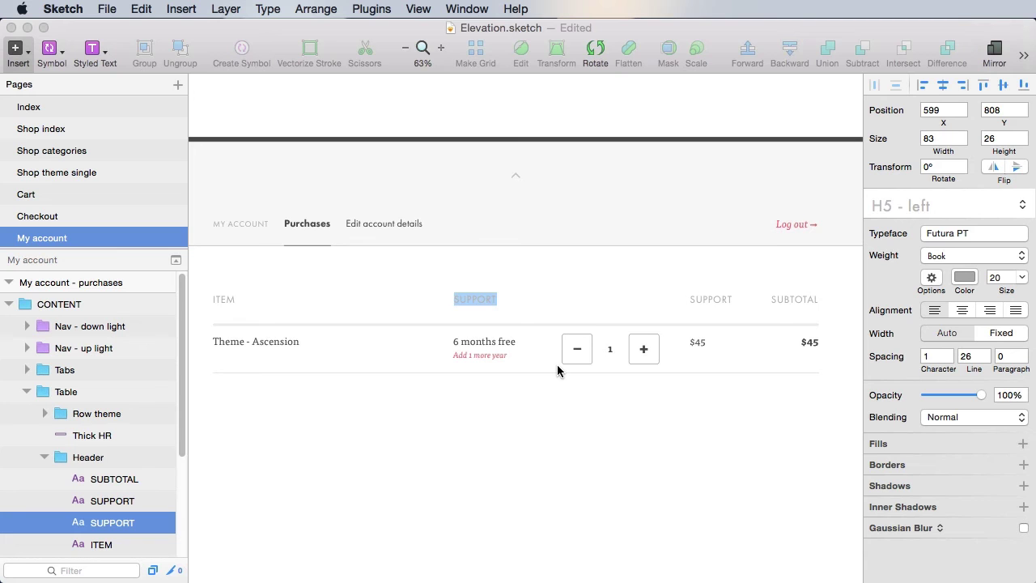
pyautogui.write('PURCHAS')
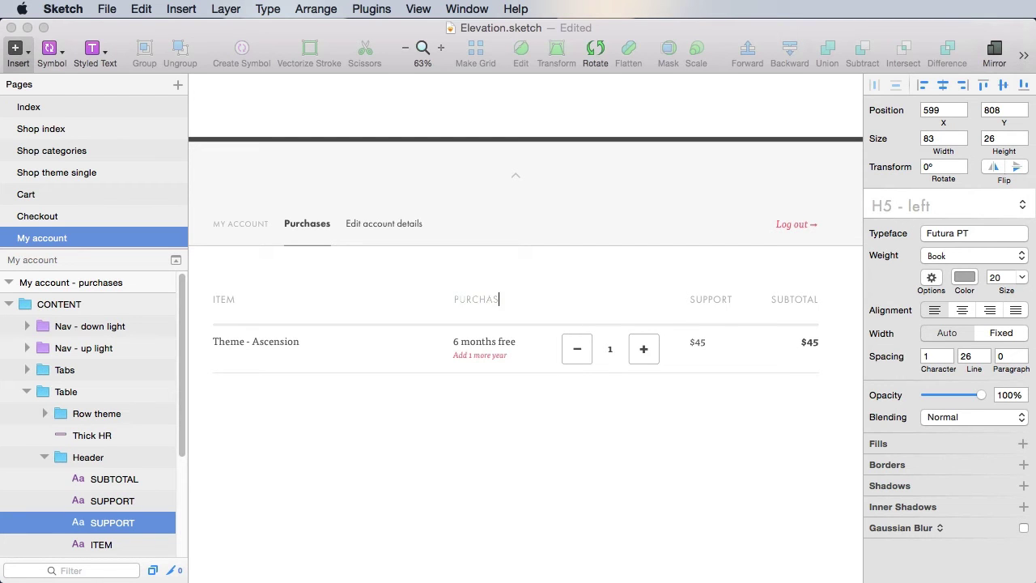
pyautogui.write('E DATE')
# Step: Change the SUBTOTAL heading to "DOWNLOAD" and shift it 20 px left toward the table's right edge
pyautogui.click(796, 296)
pyautogui.click(796, 299)
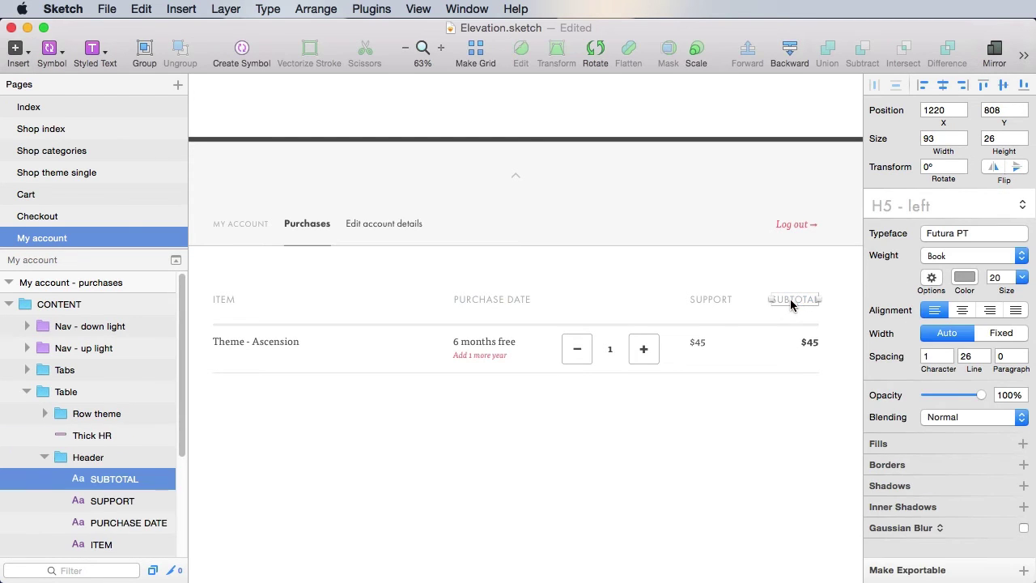
pyautogui.doubleClick(794, 302)
pyautogui.write('DOWNLOA')
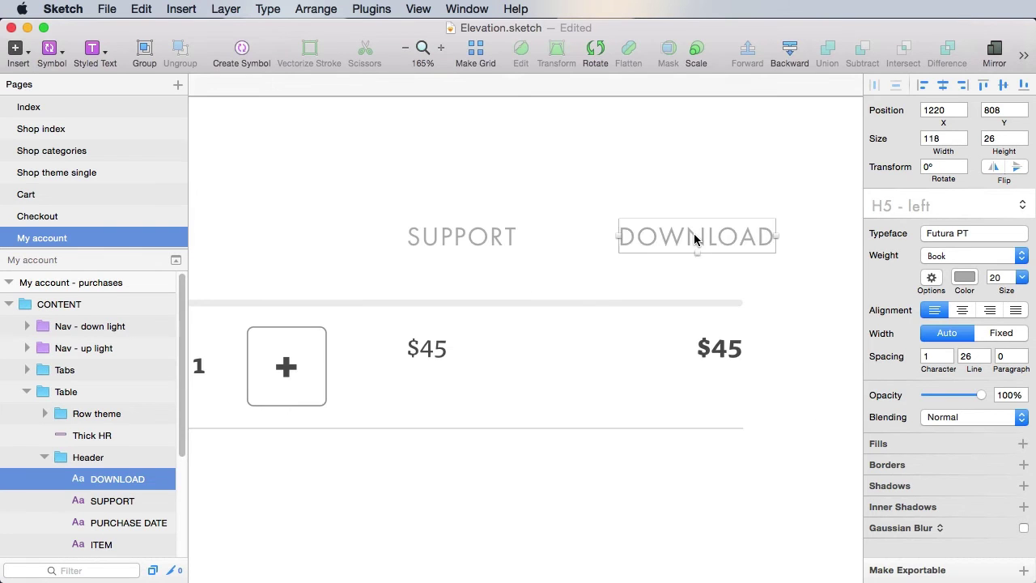
pyautogui.hotkey('shift', 'Left')
pyautogui.hotkey('shift', 'Left')
pyautogui.press('alt')
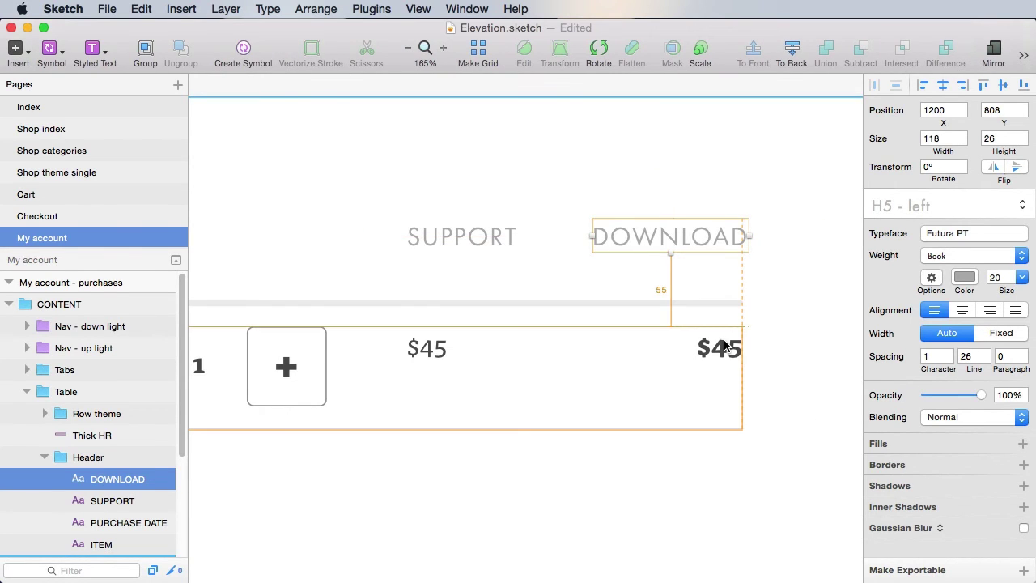
# Step: Move the SUPPORT heading left to about midway between the PURCHASE DATE and DOWNLOAD headings
pyautogui.hscroll(-4, 726, 347)
pyautogui.click(627, 209)
pyautogui.moveTo(628, 209); pyautogui.dragTo(396, 197)
# Step: Delete the plus button, the minus button and the quantity number from the Theme - Ascension row
pyautogui.click(288, 347)
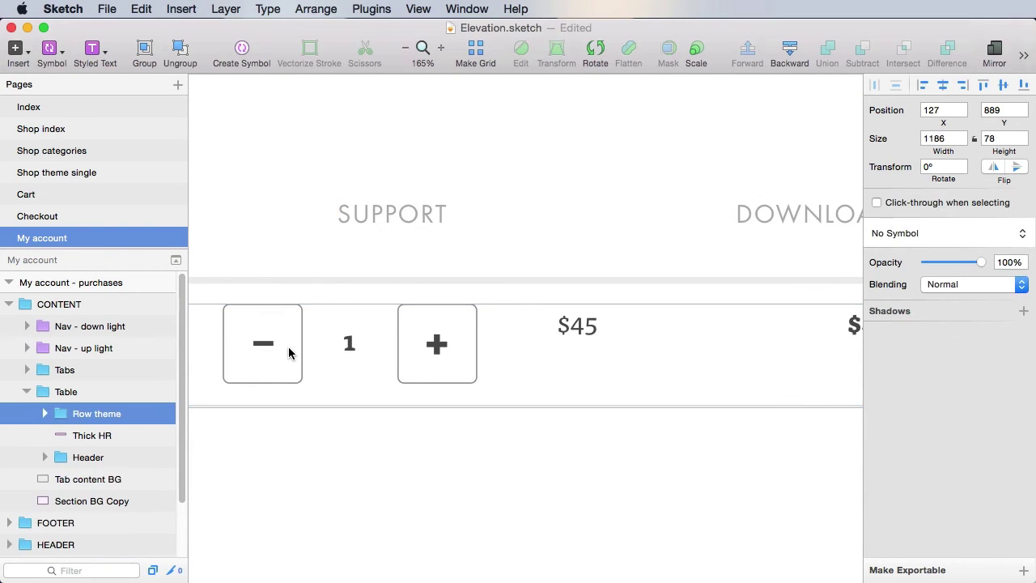
pyautogui.doubleClick(286, 336)
pyautogui.click(94, 479)
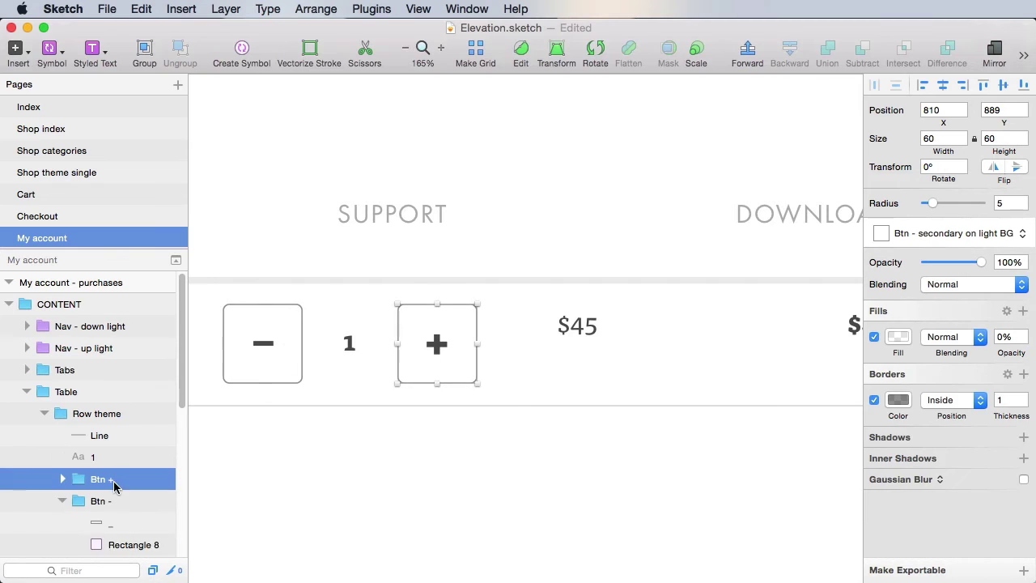
pyautogui.keyDown('shift'); pyautogui.click(111, 502); pyautogui.keyUp('shift')
pyautogui.keyDown('shift'); pyautogui.click(104, 458); pyautogui.keyUp('shift')
pyautogui.press('Delete')
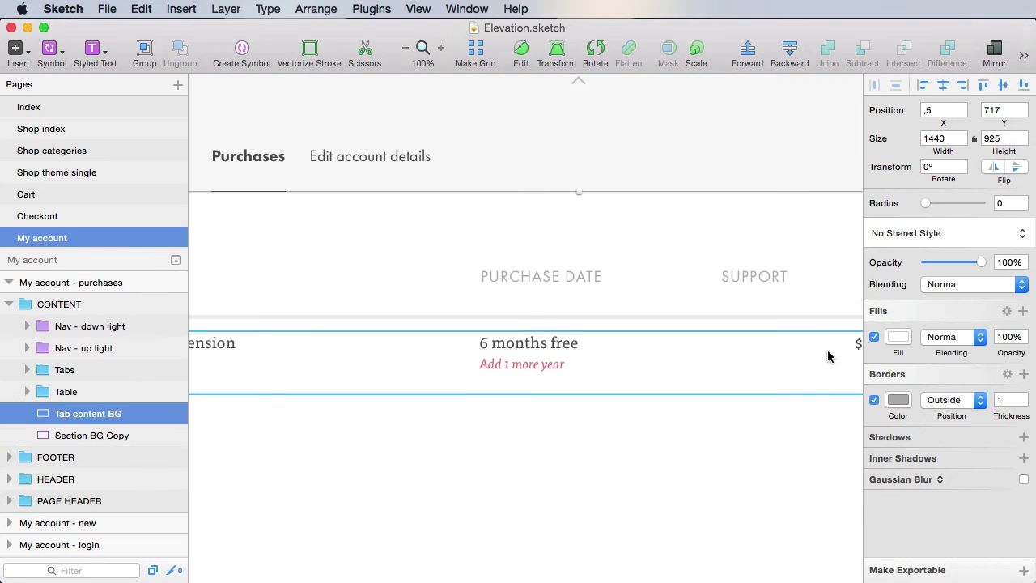
# Step: Place "Jul 25th, 2015" under PURCHASE DATE and move the support text with its add-a-year link under SUPPORT
pyautogui.hscroll(2, 829, 354)
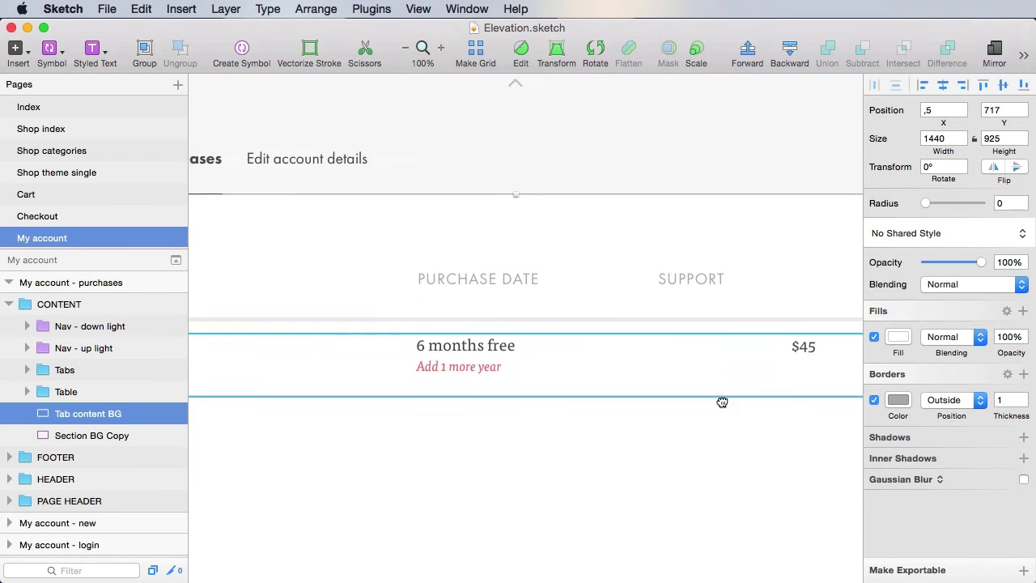
pyautogui.click(798, 350)
pyautogui.doubleClick(799, 351)
pyautogui.moveTo(799, 351); pyautogui.dragTo(684, 340)
pyautogui.click(423, 349)
pyautogui.keyDown('shift'); pyautogui.click(439, 369); pyautogui.keyUp('shift')
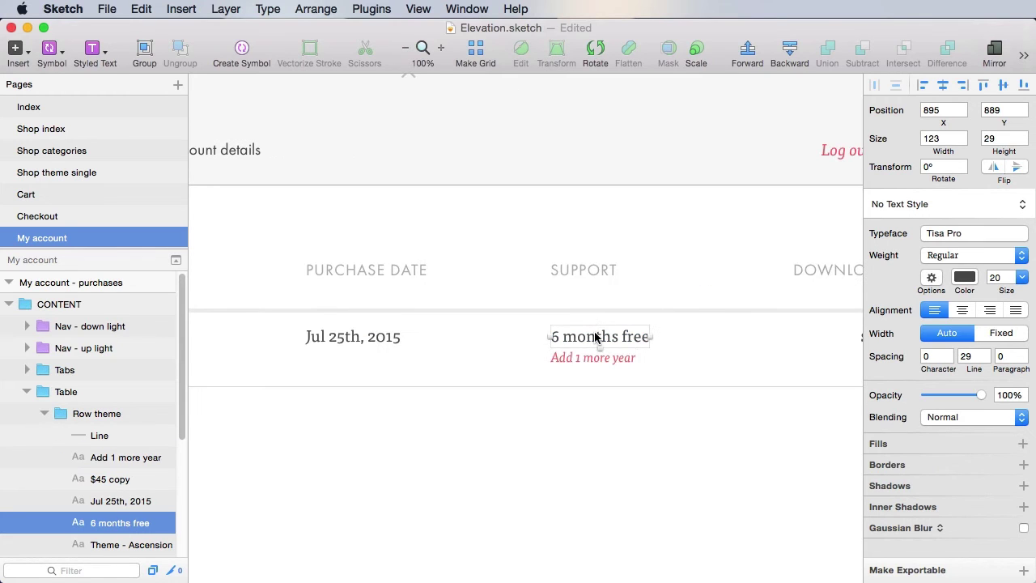
# Step: Change the "6 months free" text under SUPPORT to "Ends Jan 25th, 2016"
pyautogui.doubleClick(595, 337)
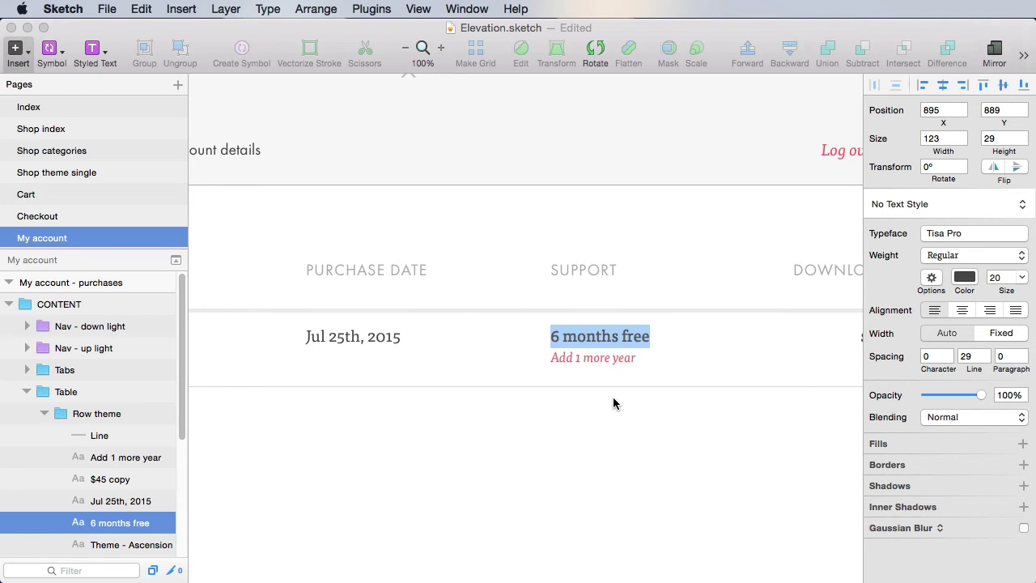
pyautogui.write('Ewn')
pyautogui.press('BackSpace')
pyautogui.press('BackSpace')
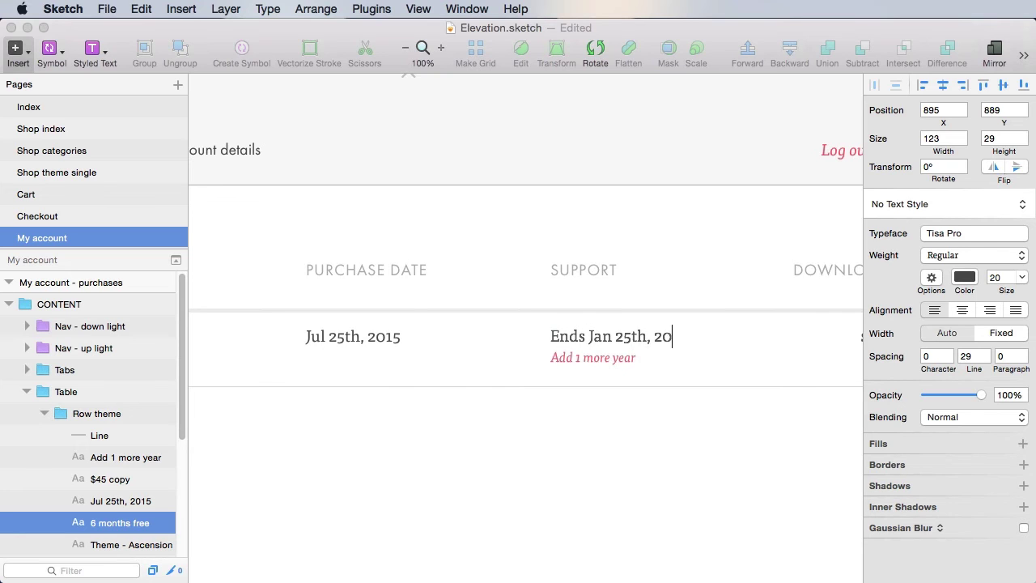
pyautogui.click(576, 456)
# Step: Change the red link under the support end date to "Purchase 1 extra year"
pyautogui.doubleClick(583, 360)
pyautogui.doubleClick(583, 360)
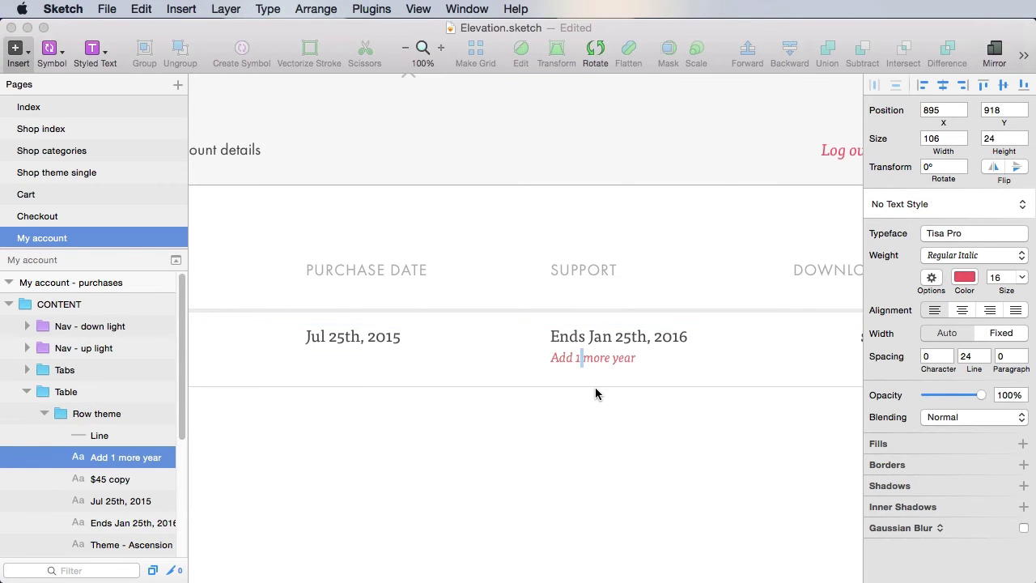
pyautogui.press('super+a')
pyautogui.write('Purchase')
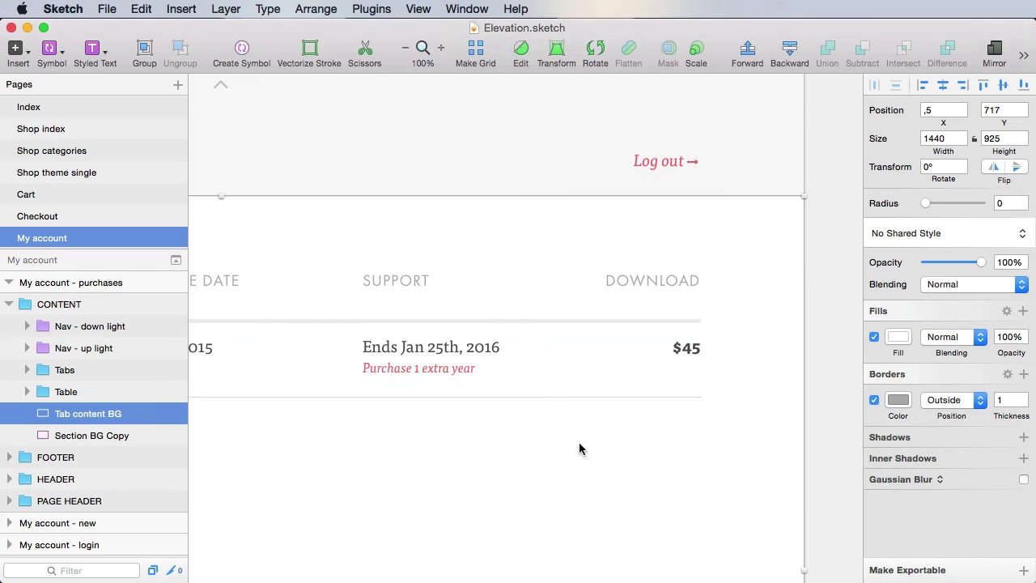
# Step: Replace the $45 price in the Ascension row with a red italic link in the extra-year link's style, reading "Download (12,6 Mb)"
pyautogui.click(394, 369)
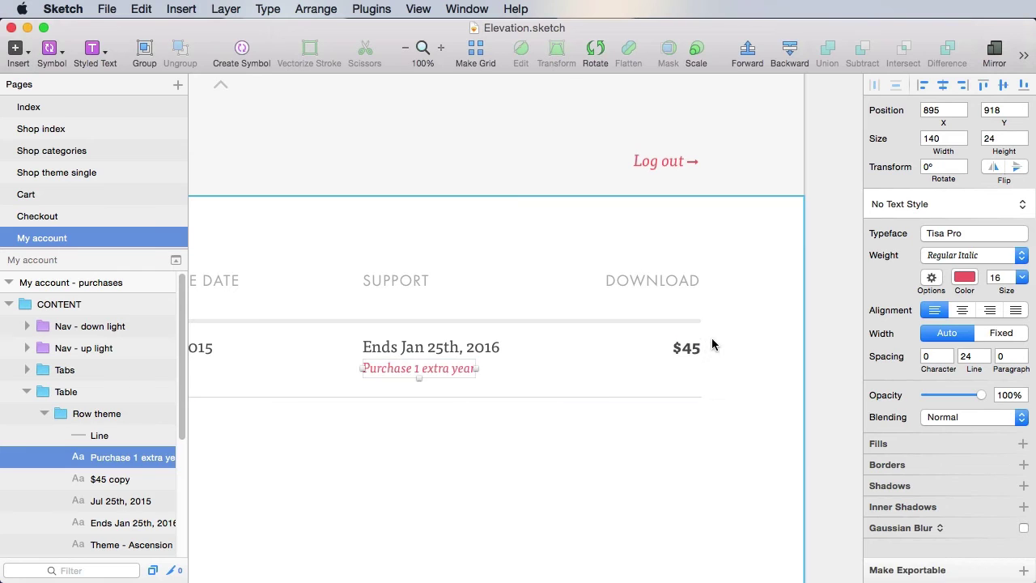
pyautogui.doubleClick(688, 349)
pyautogui.write('Purchase 1 extra year')
pyautogui.doubleClick(745, 345)
pyautogui.press('super+a')
pyautogui.write('Download')
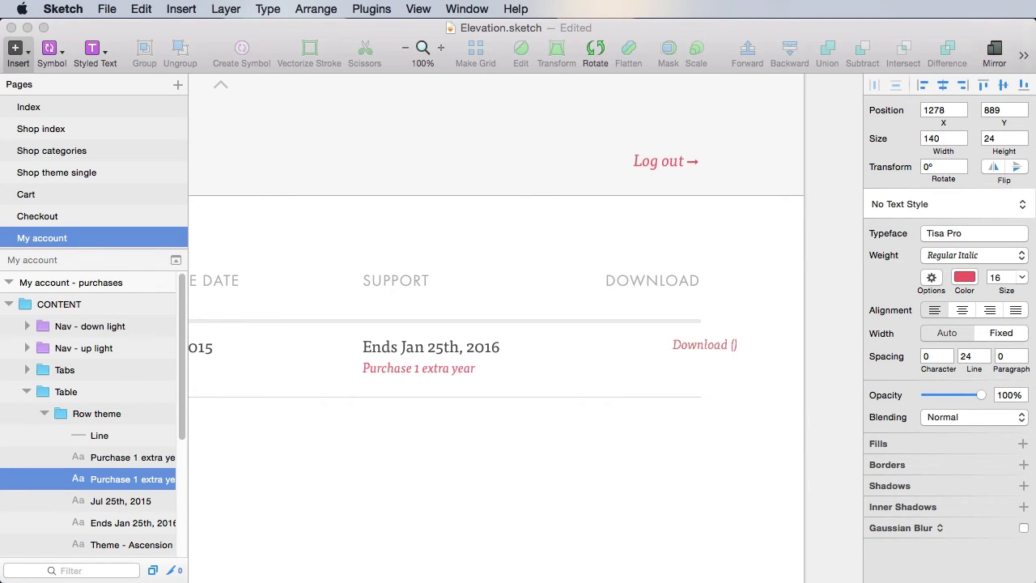
pyautogui.write(' (12,6 Mb)')
pyautogui.click(812, 353)
# Step: Right-align the download link and move it flush with the right edge of the DOWNLOAD column
pyautogui.doubleClick(736, 351)
pyautogui.doubleClick(725, 345)
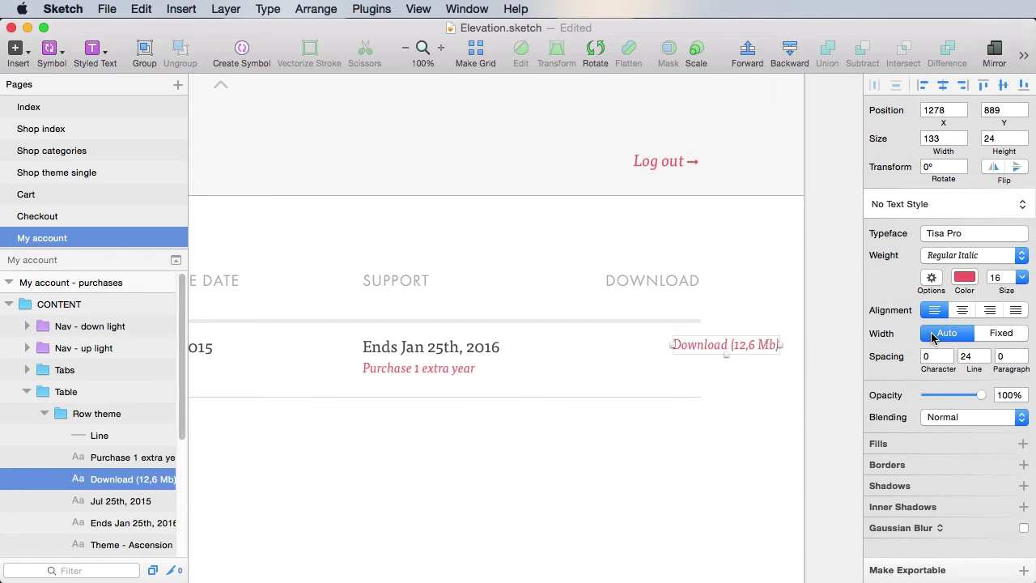
pyautogui.click(989, 312)
pyautogui.moveTo(756, 350); pyautogui.dragTo(674, 347)
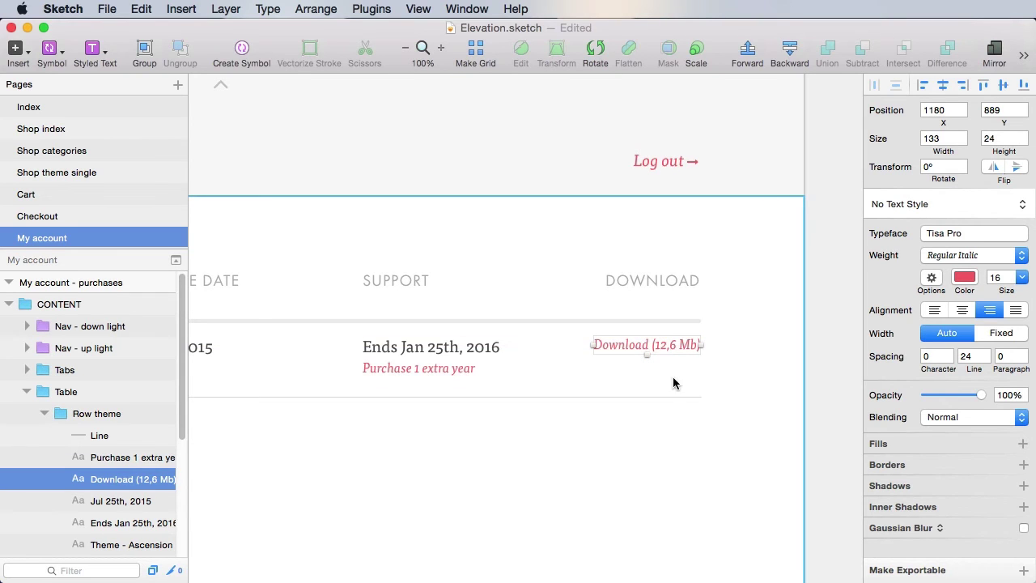
pyautogui.click(786, 376)
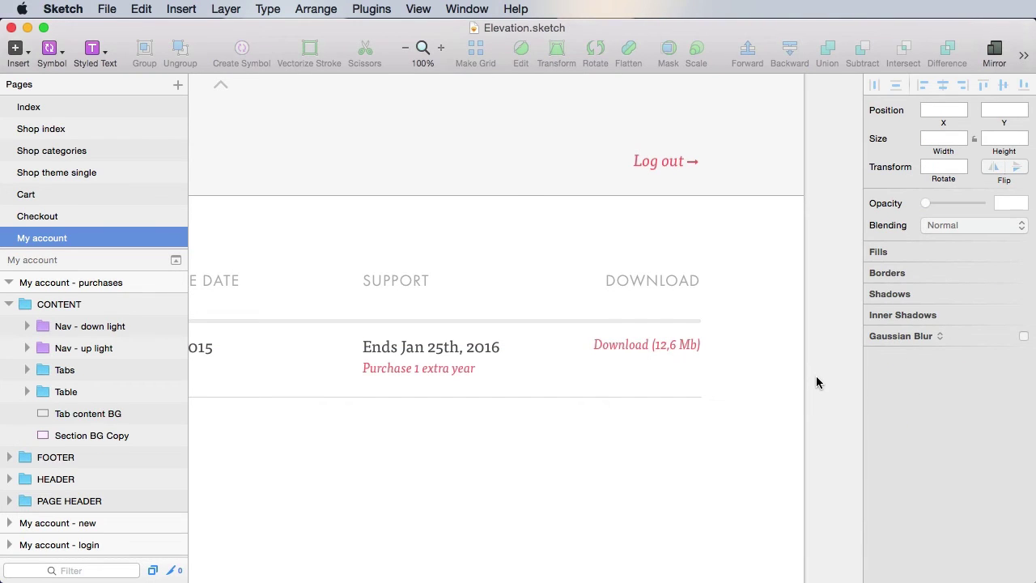
# Step: Duplicate the Theme - Ascension row twice and stack the copies beneath it in the purchases table
pyautogui.scroll(-3, 578, 402)
pyautogui.hscroll(-5, 578, 402)
pyautogui.hscroll(4, 356, 400)
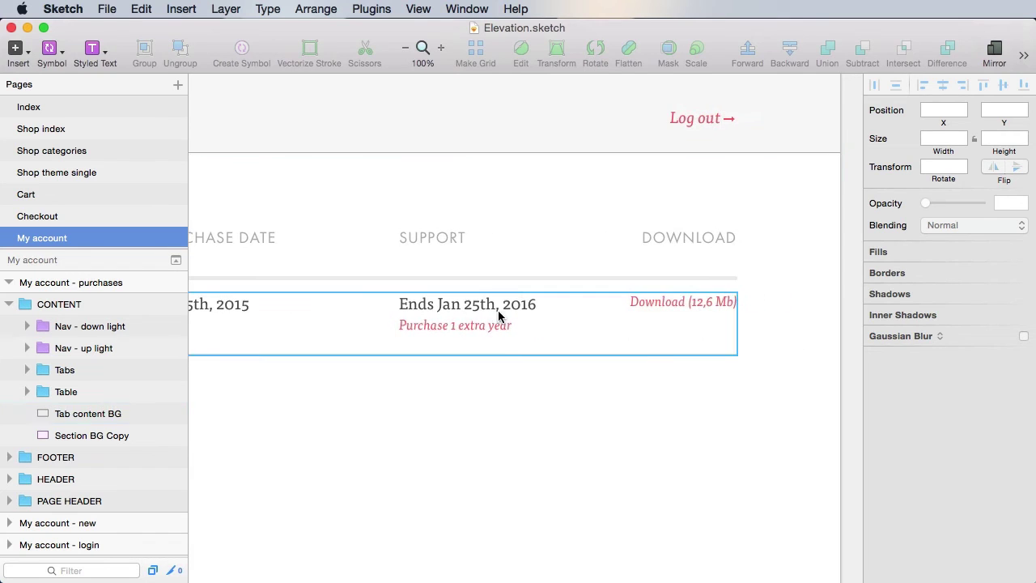
pyautogui.hscroll(-8, 640, 419)
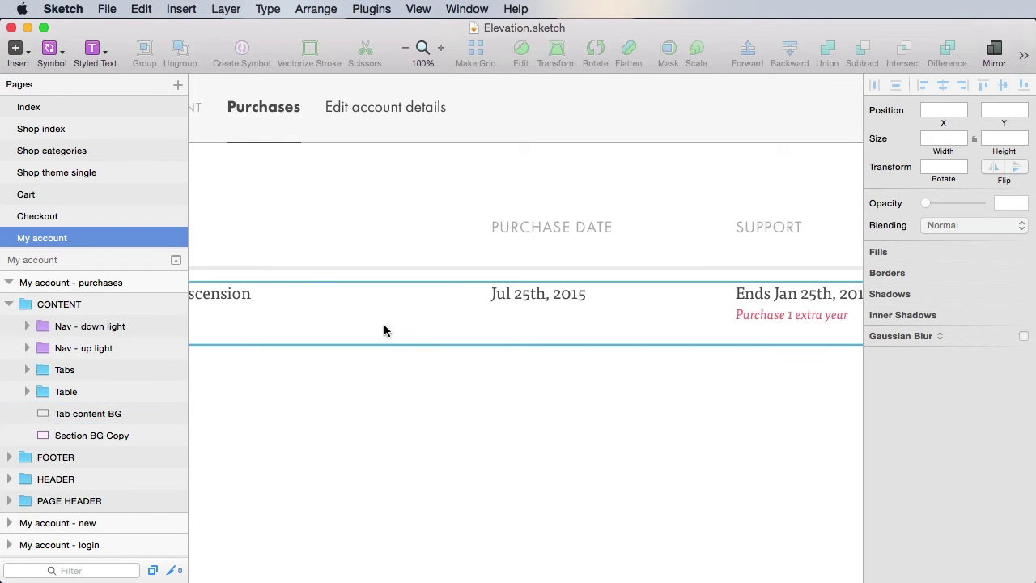
pyautogui.click(479, 297)
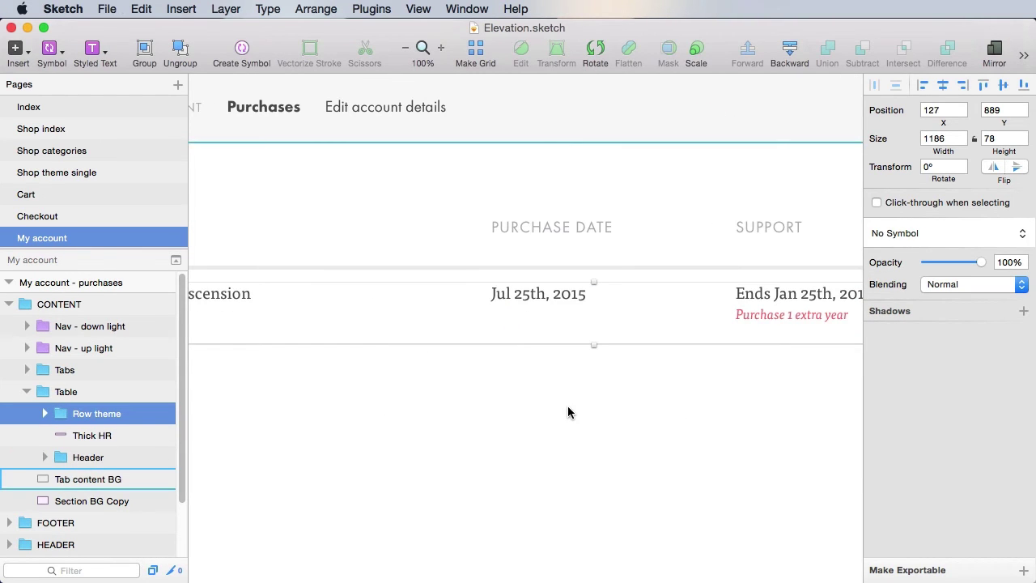
pyautogui.press('super+c')
pyautogui.press('super+v')
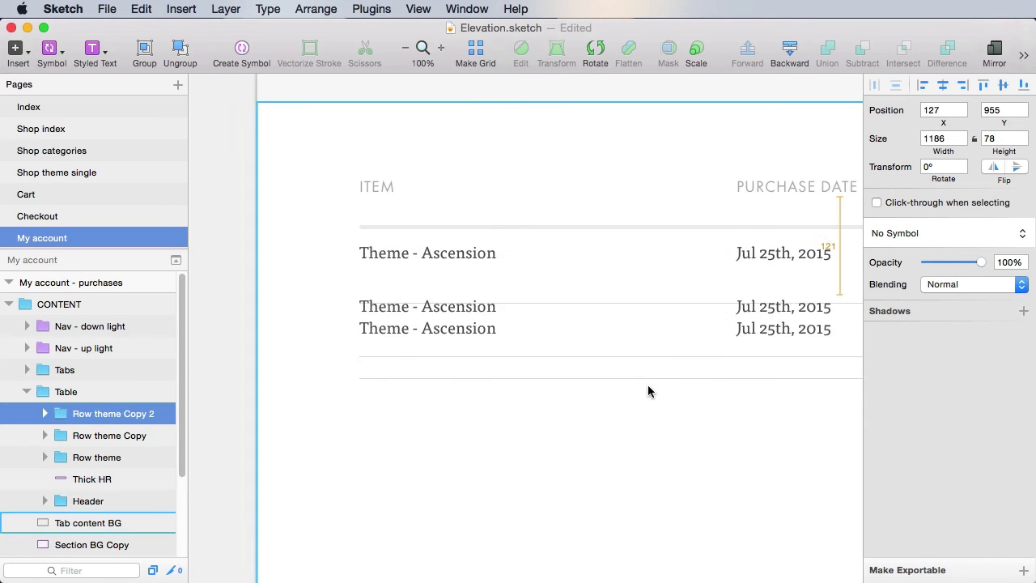
pyautogui.hotkey('shift', 'Down')
pyautogui.hotkey('shift', 'Down')
pyautogui.hotkey('shift', 'Down')
pyautogui.hotkey('shift', 'Down')
pyautogui.hotkey('shift', 'Down')
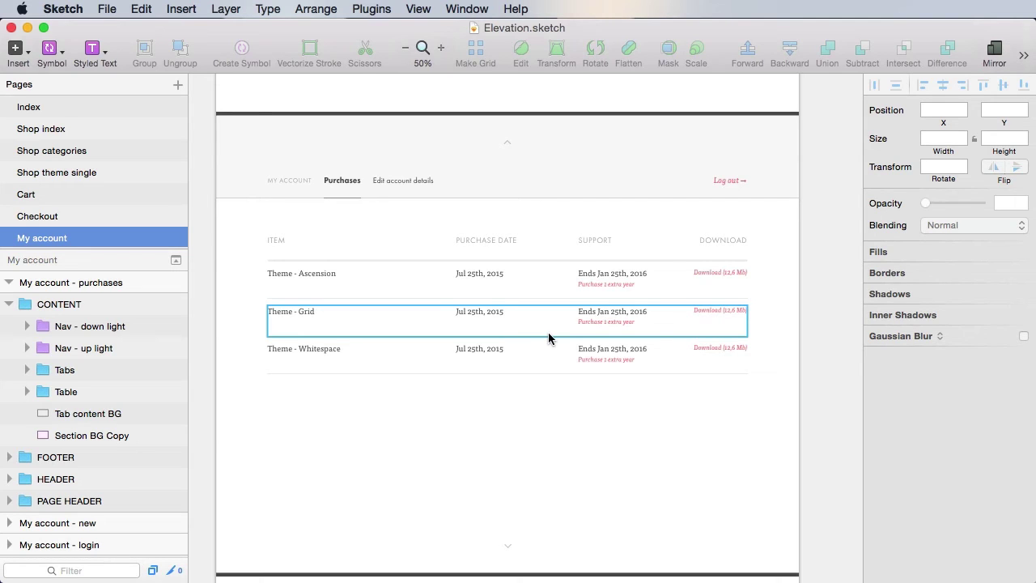
# Step: Copy the "Included PSD & Sketch files" heading and its paragraph from the Shop theme single page to below the purchases table
pyautogui.click(95, 174)
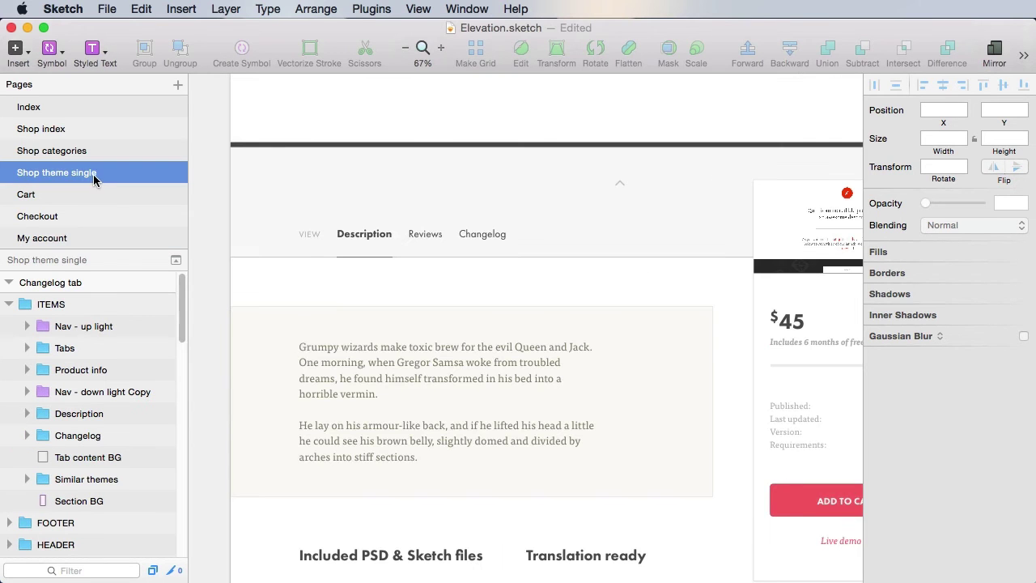
pyautogui.click(761, 492)
pyautogui.scroll(-5, 730, 519)
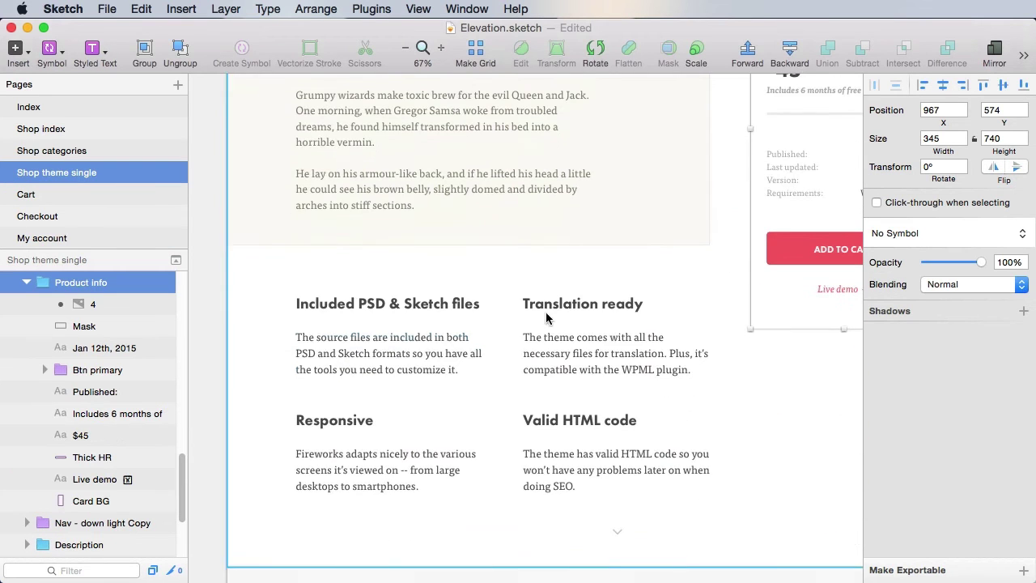
pyautogui.click(322, 340)
pyautogui.keyDown('shift'); pyautogui.click(344, 311); pyautogui.keyUp('shift')
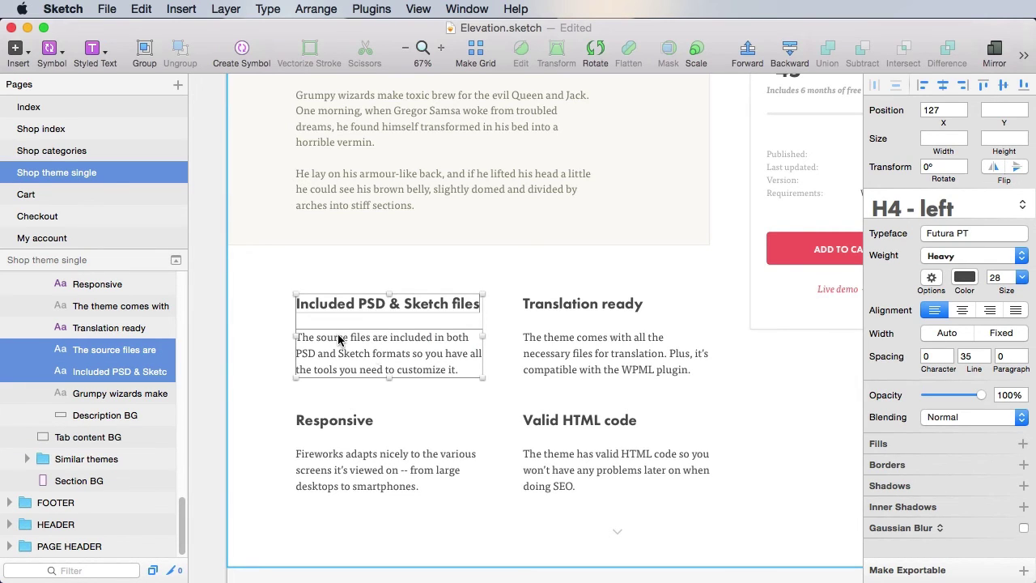
pyautogui.press('super+c')
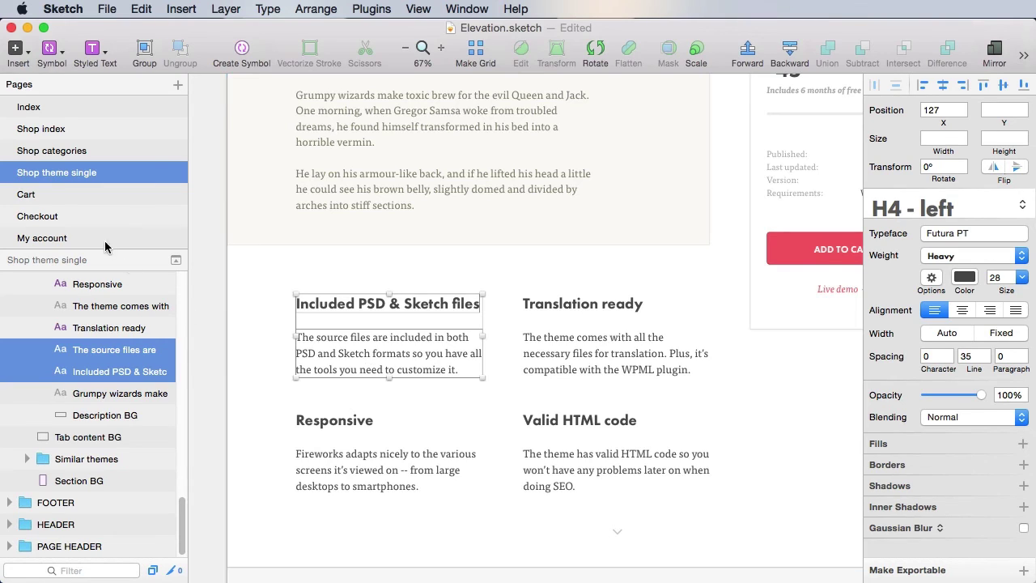
pyautogui.click(105, 242)
pyautogui.press('super+v')
# Step: Try to rename the Tab content BG layer to "Content BG"
pyautogui.click(242, 489)
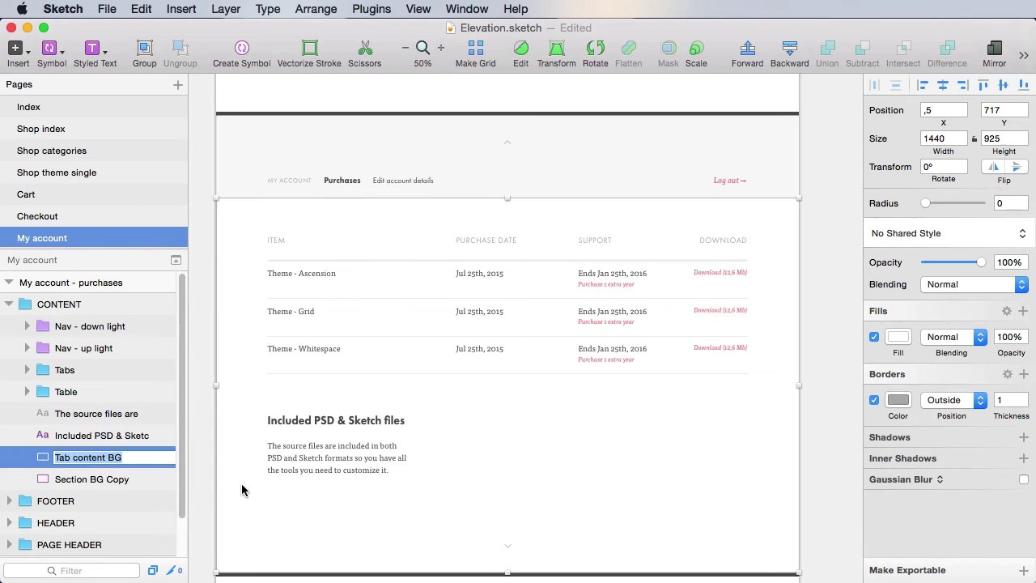
pyautogui.write('Content B')
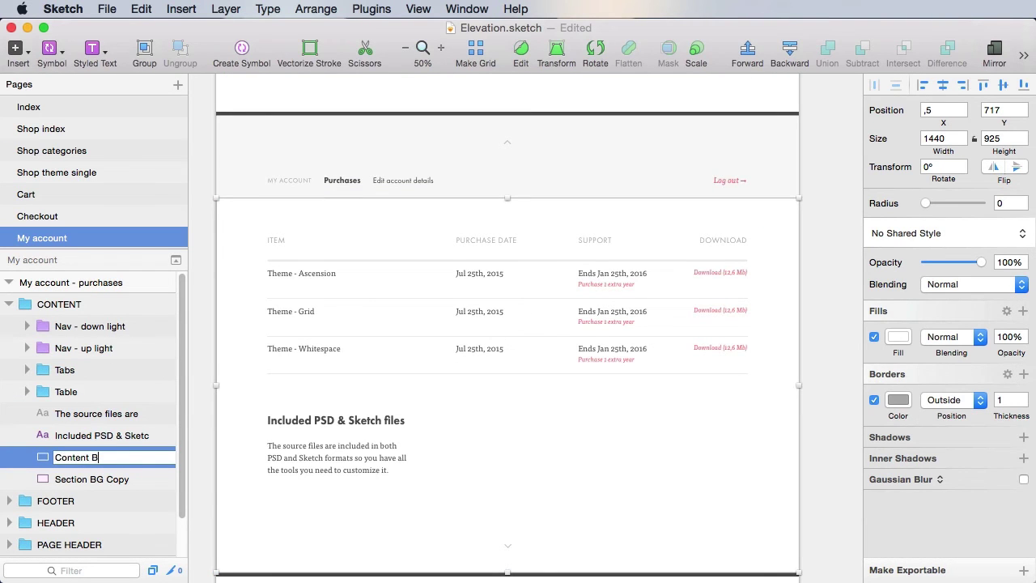
pyautogui.write('G')
pyautogui.press('Return')
pyautogui.press('super+s')
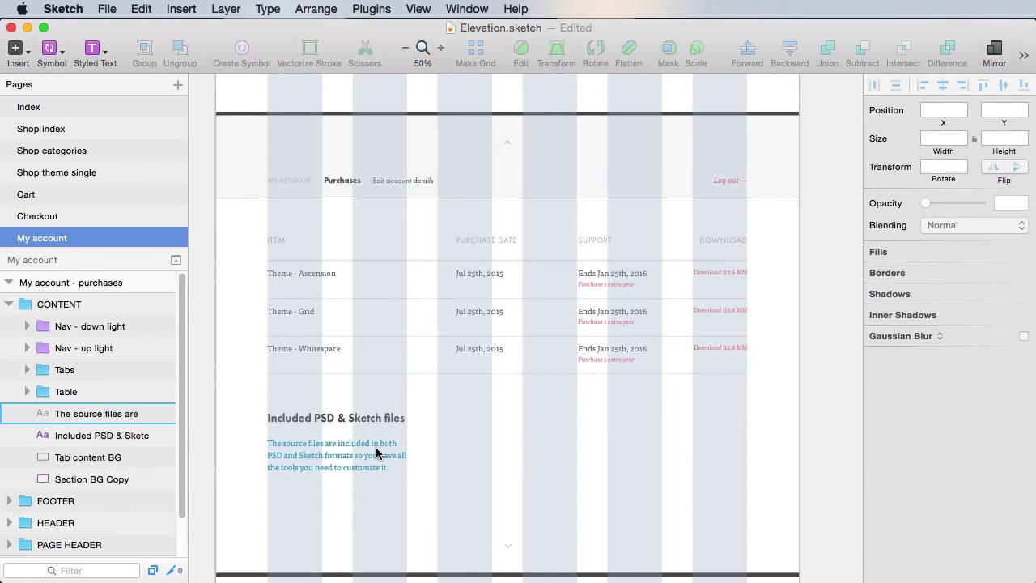
# Step: Widen the pasted paragraph's text box to 555 px along the column grid
pyautogui.click(377, 454)
pyautogui.moveTo(408, 455); pyautogui.dragTo(489, 459)
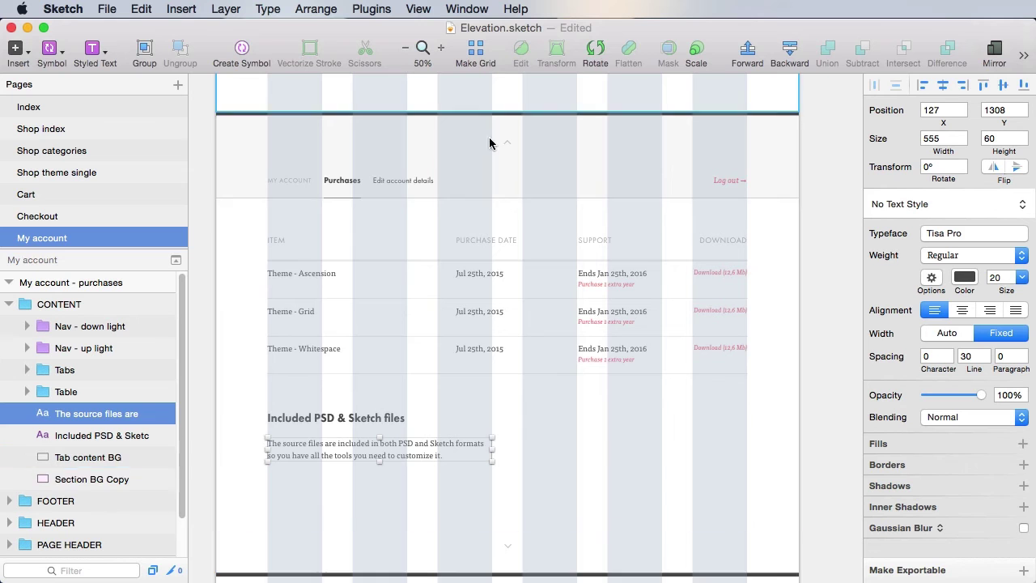
pyautogui.click(242, 435)
# Step: Change the pasted heading above the paragraph to "Licensing terms"
pyautogui.scroll(5, 524, 527)
pyautogui.click(498, 280)
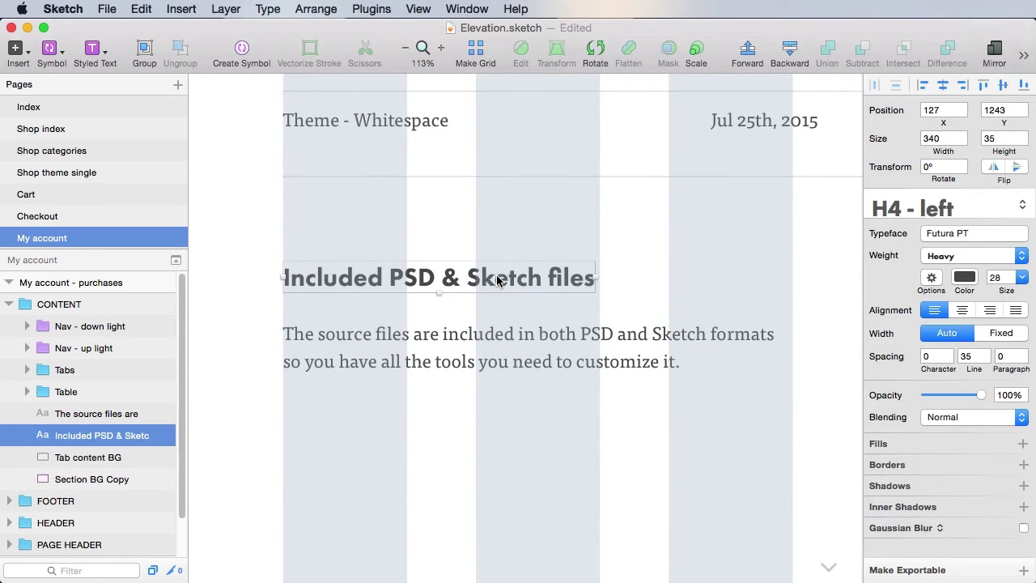
pyautogui.doubleClick(497, 278)
pyautogui.write('Licensing terms')
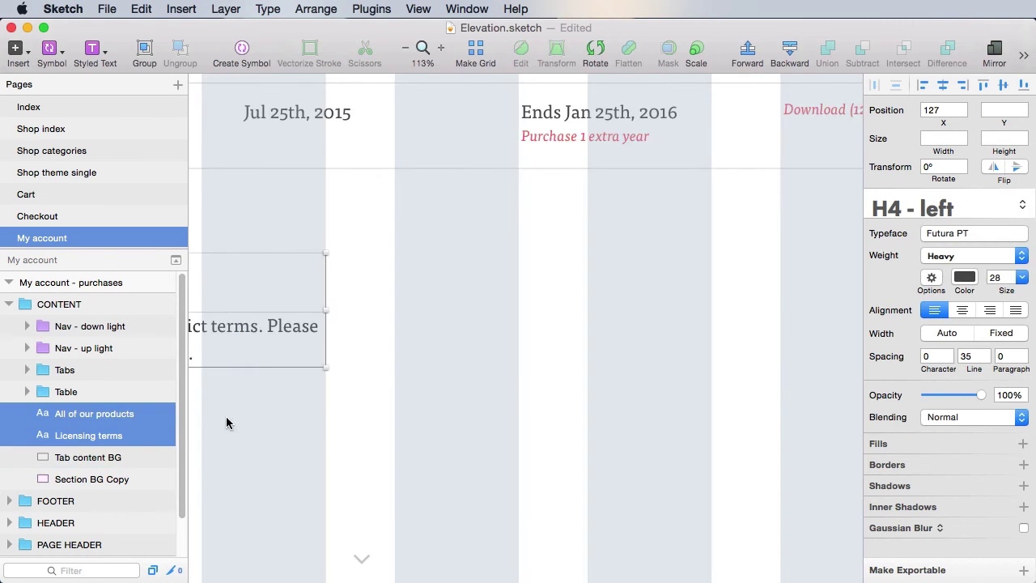
# Step: Duplicate the licensing heading and paragraph, place the copy beside the original at X 757, and retitle it "Item support"
pyautogui.press('super+d')
pyautogui.press('Return')
pyautogui.write('Item sup[po')
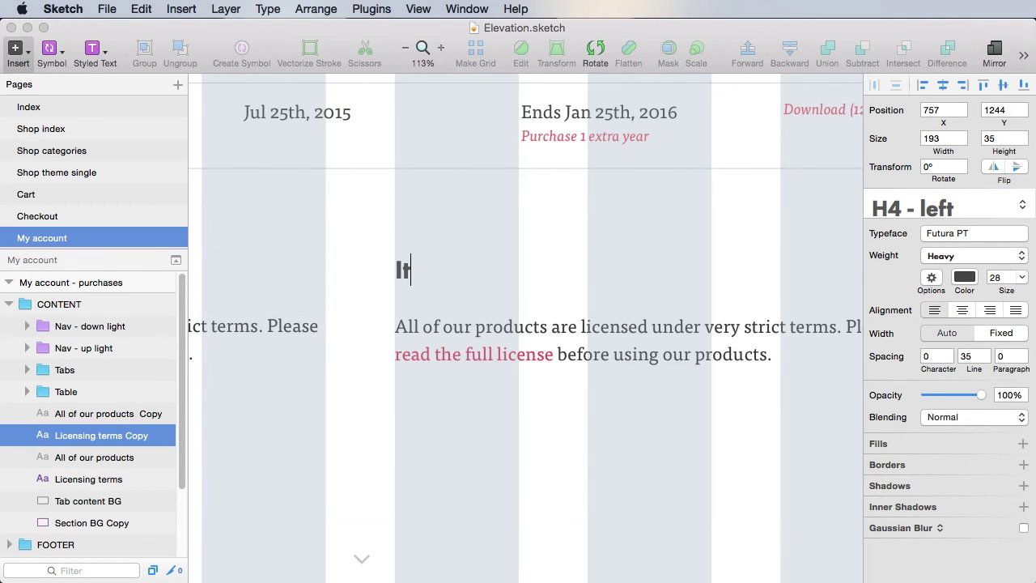
pyautogui.press('BackSpace')
pyautogui.press('BackSpace')
pyautogui.press('BackSpace')
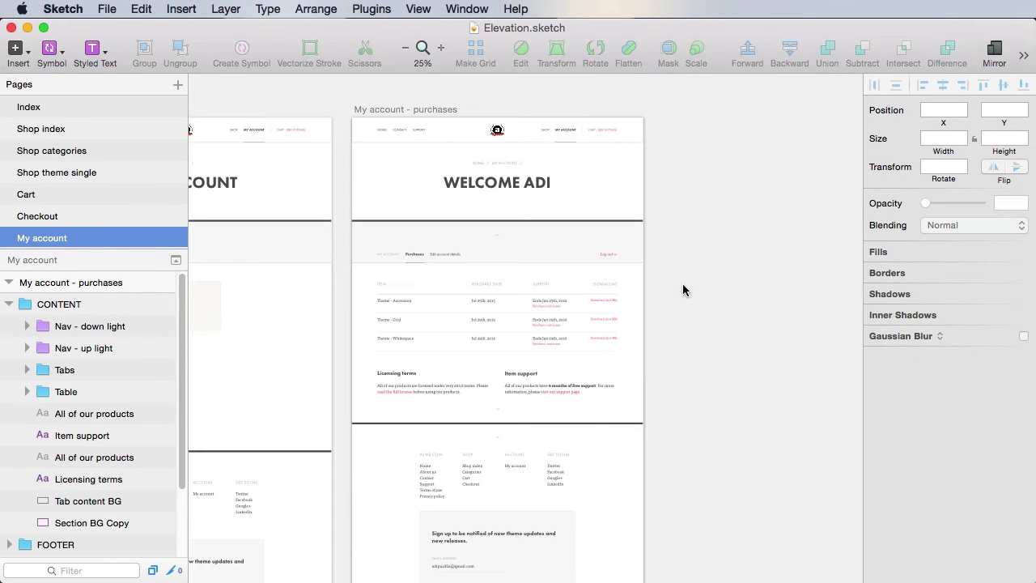
# Step: Duplicate the My account - purchases artboard and save the document
pyautogui.press('z')
pyautogui.moveTo(359, 217); pyautogui.dragTo(628, 394)
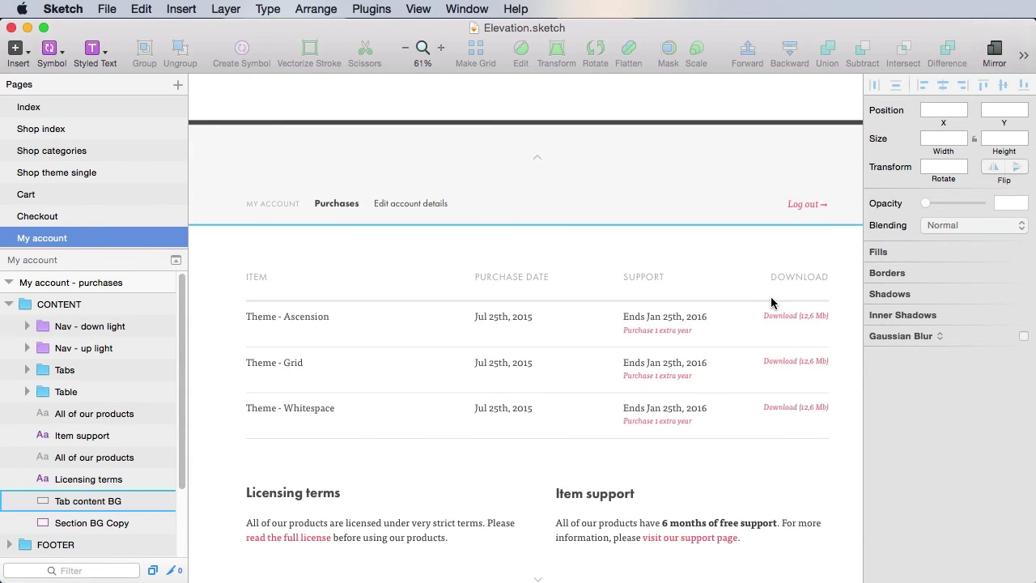
pyautogui.press('super+1')
pyautogui.click(689, 111)
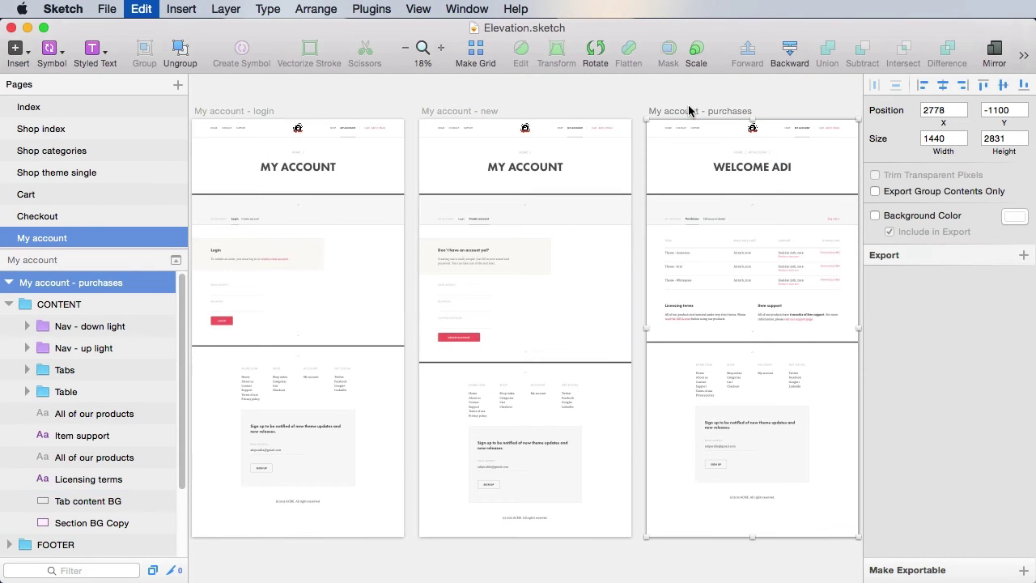
pyautogui.press('super+d')
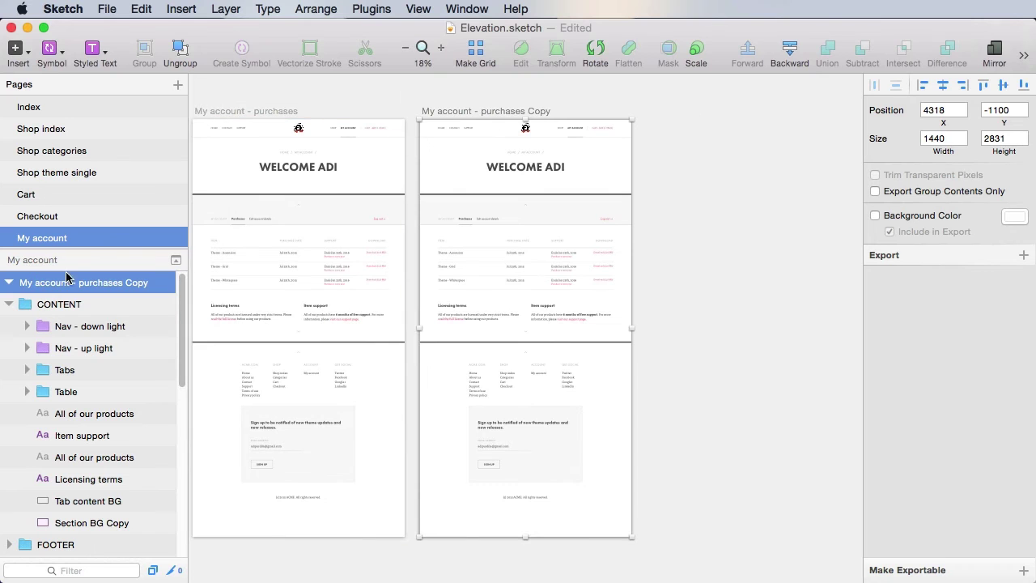
pyautogui.press('super+s')
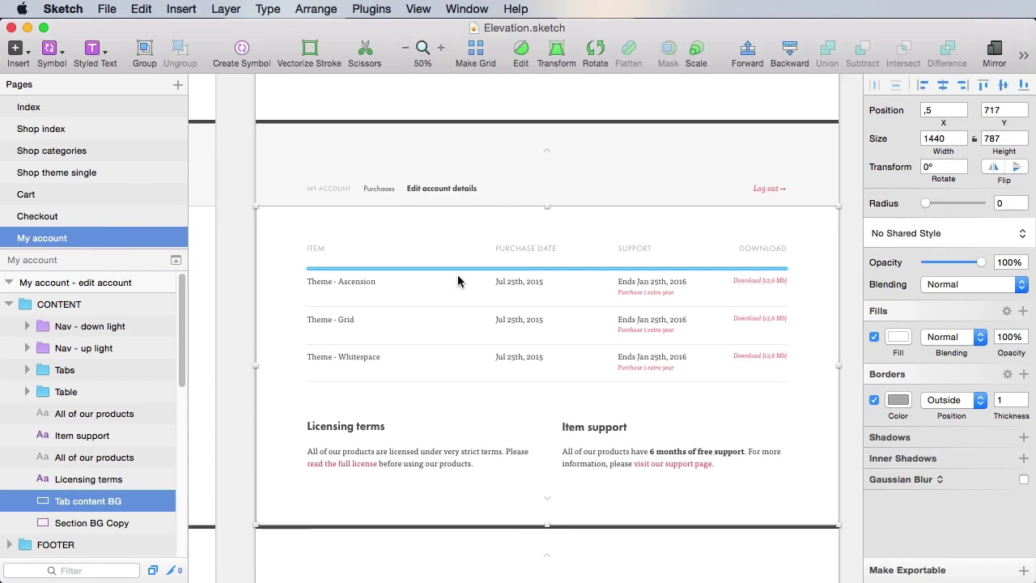
# Step: Delete the whole purchases Table group from the My account - edit account artboard
pyautogui.click(316, 251)
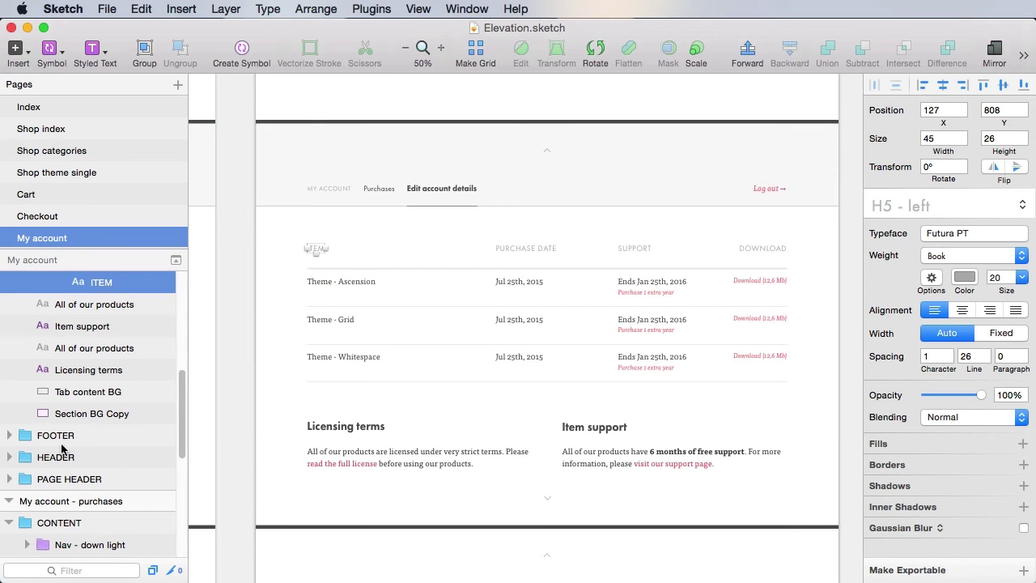
pyautogui.scroll(10, 62, 404)
pyautogui.click(77, 316)
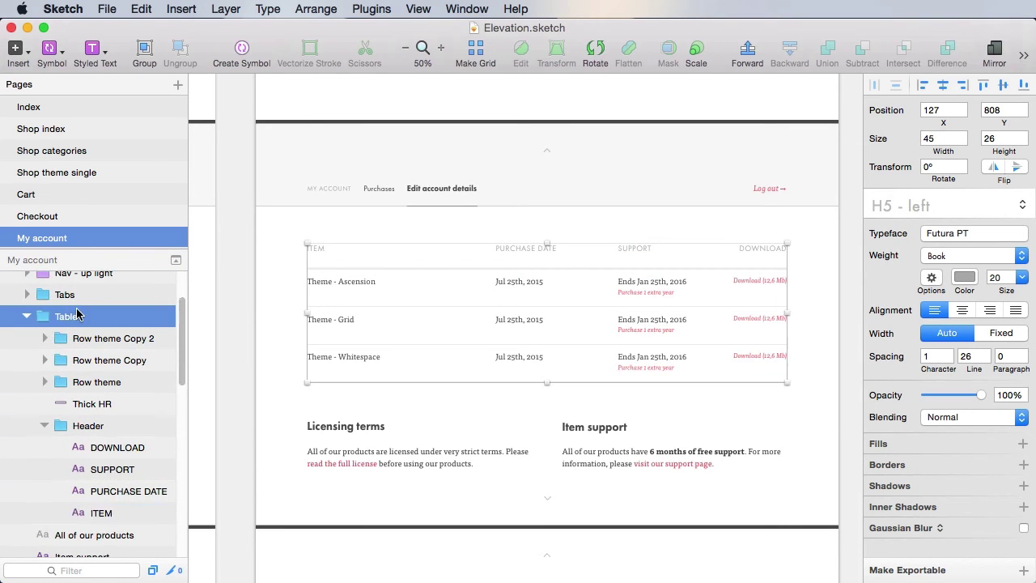
pyautogui.press('Delete')
# Step: Delete the licensing and item support headings and paragraphs from the edit account artboard, and save the document
pyautogui.click(89, 316)
pyautogui.keyDown('shift'); pyautogui.click(88, 338); pyautogui.keyUp('shift')
pyautogui.keyDown('shift'); pyautogui.click(87, 361); pyautogui.keyUp('shift')
pyautogui.keyDown('shift'); pyautogui.click(87, 382); pyautogui.keyUp('shift')
pyautogui.press('Delete')
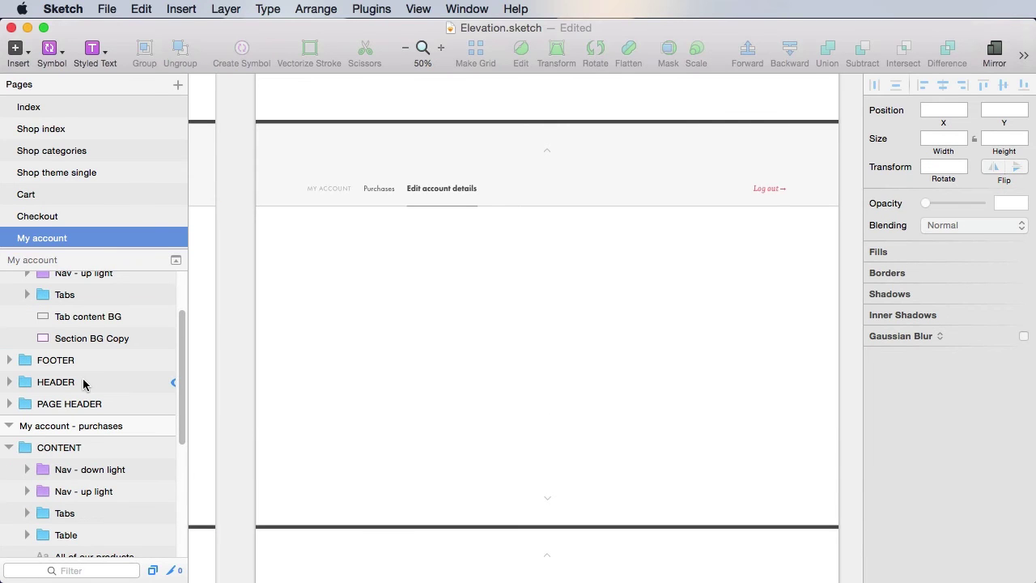
pyautogui.press('super+s')
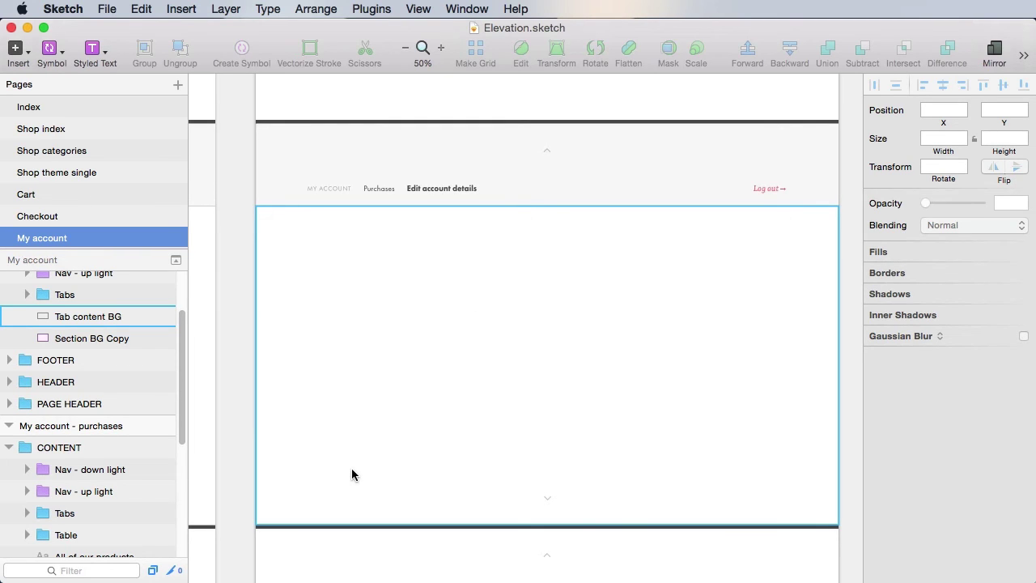
# Step: Make the My account - edit account artboard taller by extending its bottom edge downward
pyautogui.scroll(-3, 477, 400)
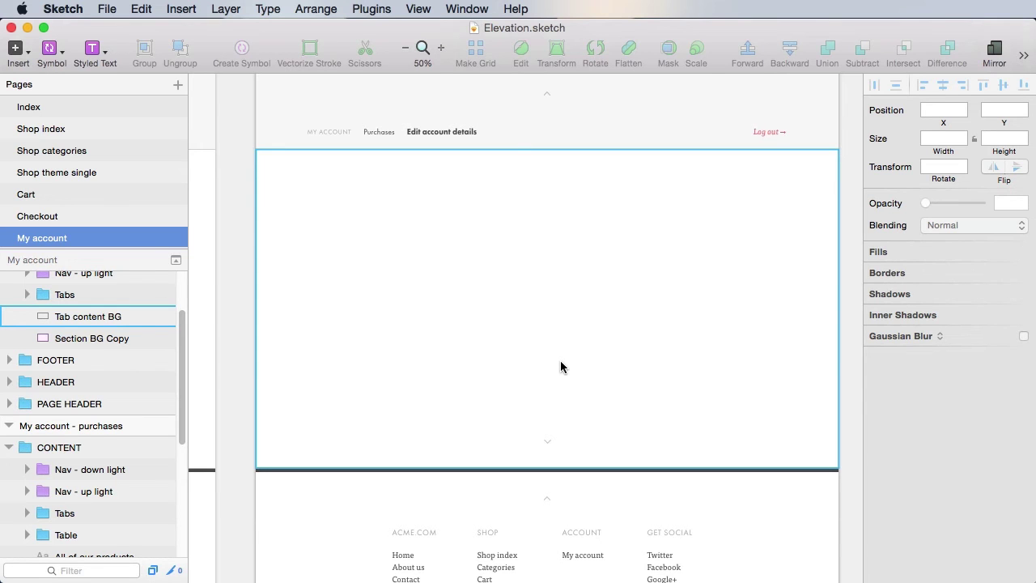
pyautogui.press('super+plus')
pyautogui.press('super+minus')
pyautogui.press('super+minus')
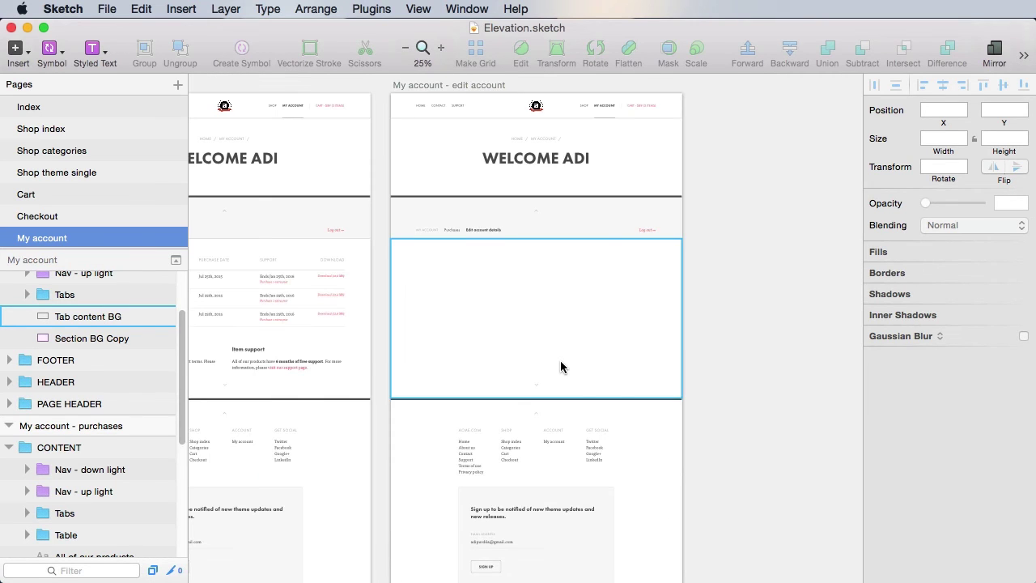
pyautogui.scroll(-5, 763, 448)
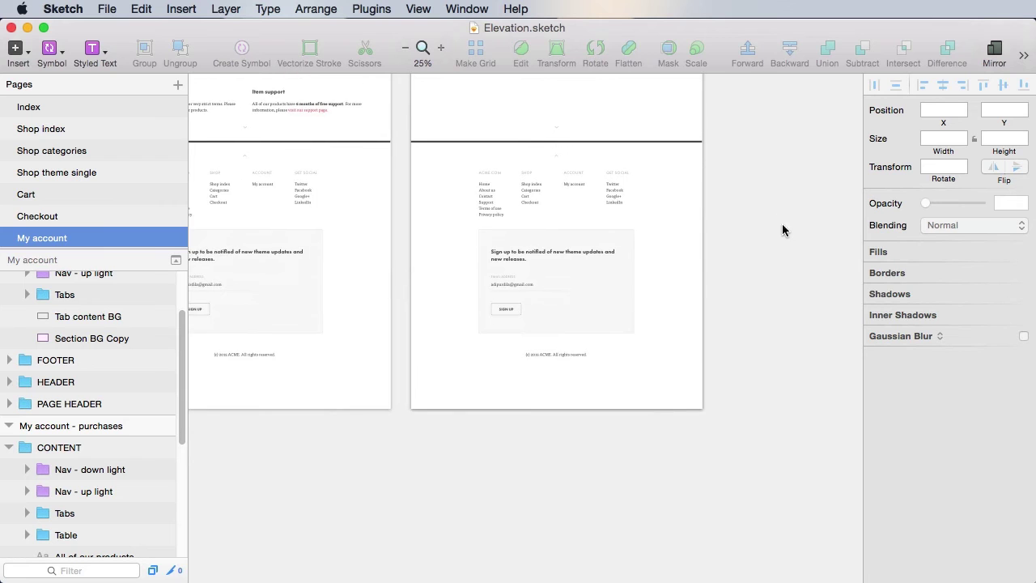
pyautogui.scroll(5, 782, 231)
pyautogui.click(485, 121)
pyautogui.scroll(-4, 818, 473)
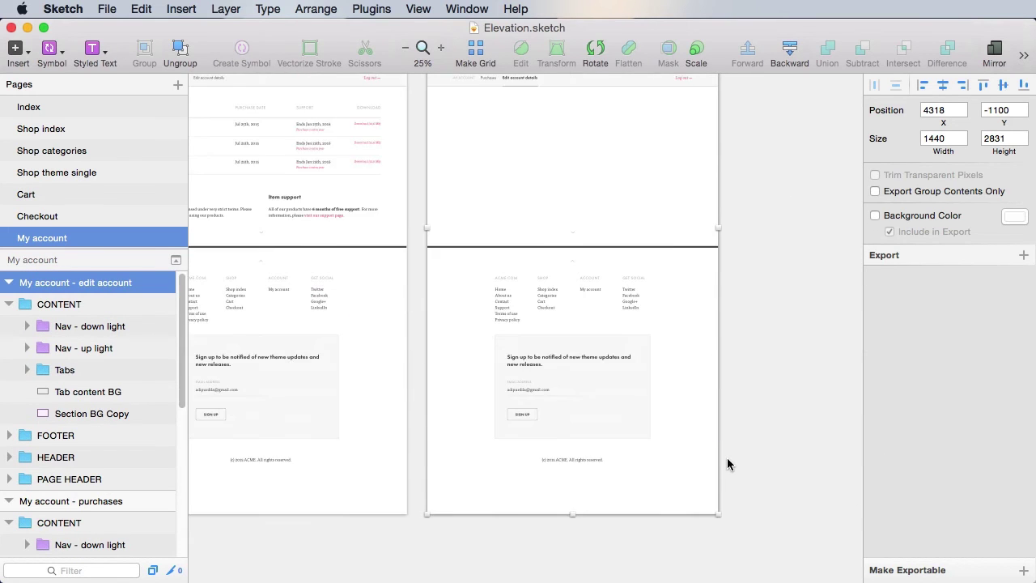
pyautogui.scroll(-3, 731, 464)
pyautogui.moveTo(567, 299); pyautogui.dragTo(593, 463)
# Step: Move the footer and the down arrow lower and stretch the tab content background to fill the freed space
pyautogui.click(803, 178)
pyautogui.moveTo(802, 174); pyautogui.dragTo(798, 381)
pyautogui.click(571, 477)
pyautogui.click(794, 225)
pyautogui.moveTo(794, 222); pyautogui.dragTo(801, 277)
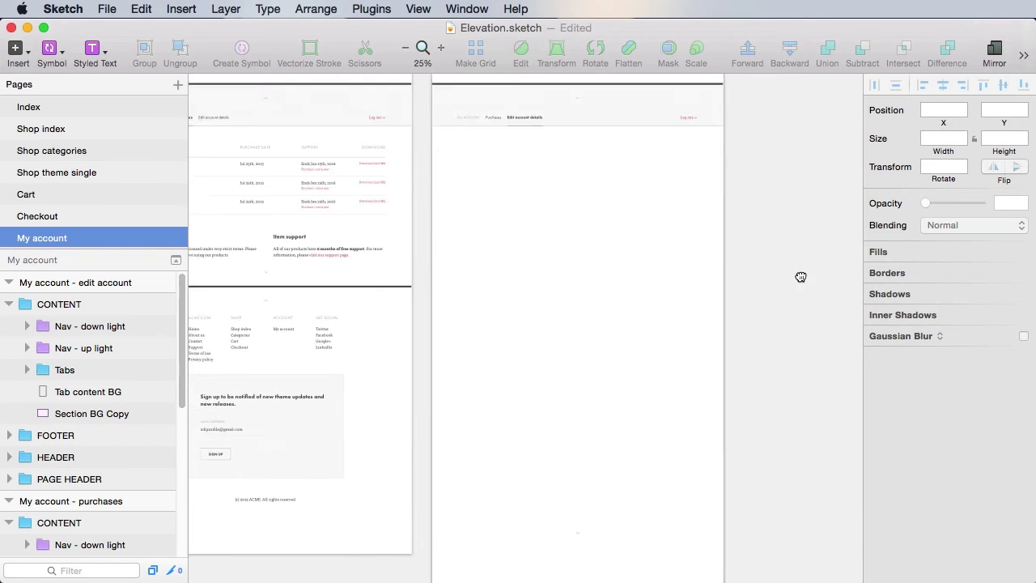
# Step: On the Checkout page's logged-in artboard, rename the payment method section's Billing Copy group as Payment and save the document
pyautogui.scroll(5, 769, 307)
pyautogui.click(622, 302)
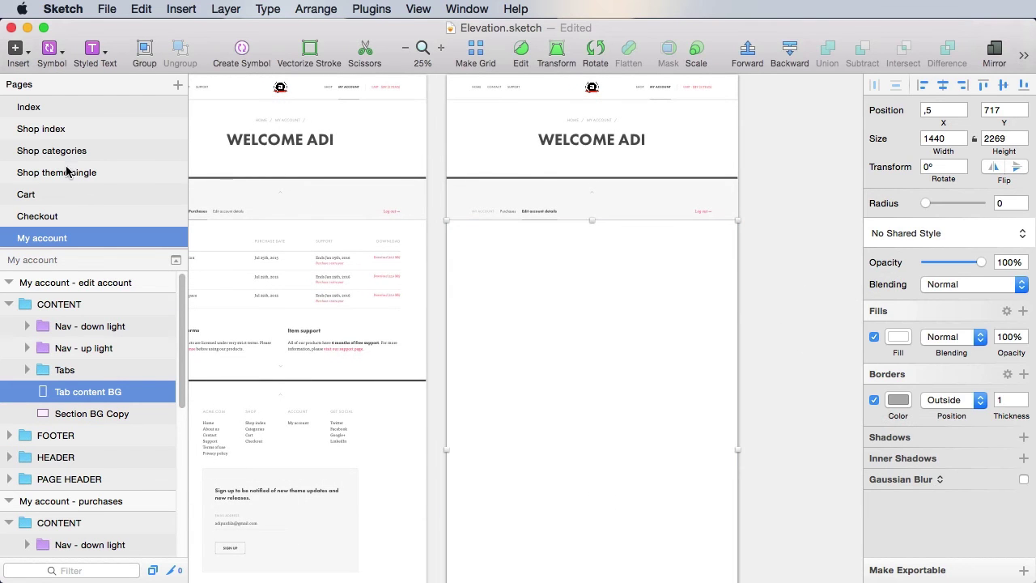
pyautogui.click(67, 171)
pyautogui.click(61, 215)
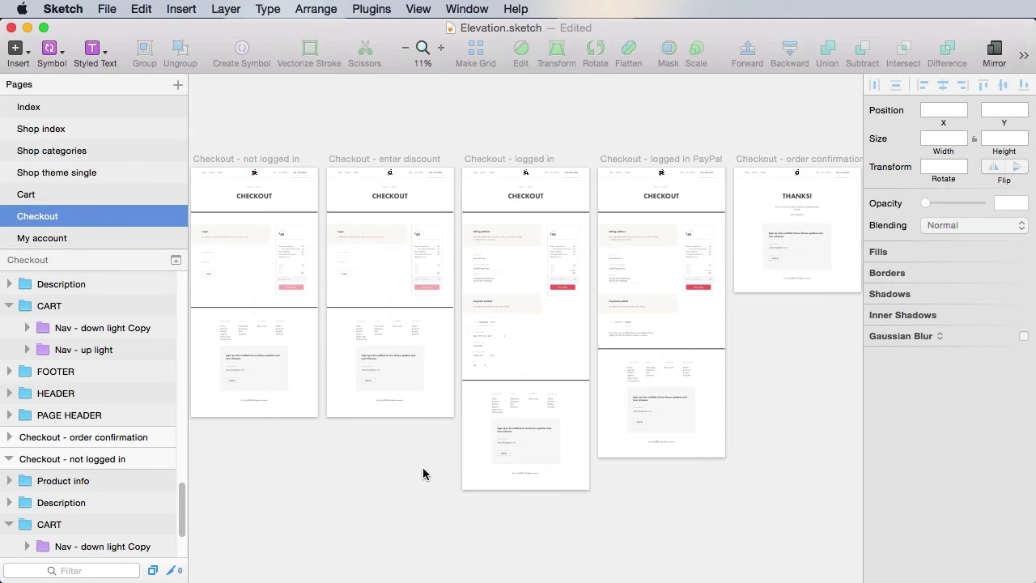
pyautogui.scroll(3, 423, 472)
pyautogui.press('z')
pyautogui.moveTo(399, 151); pyautogui.dragTo(571, 345)
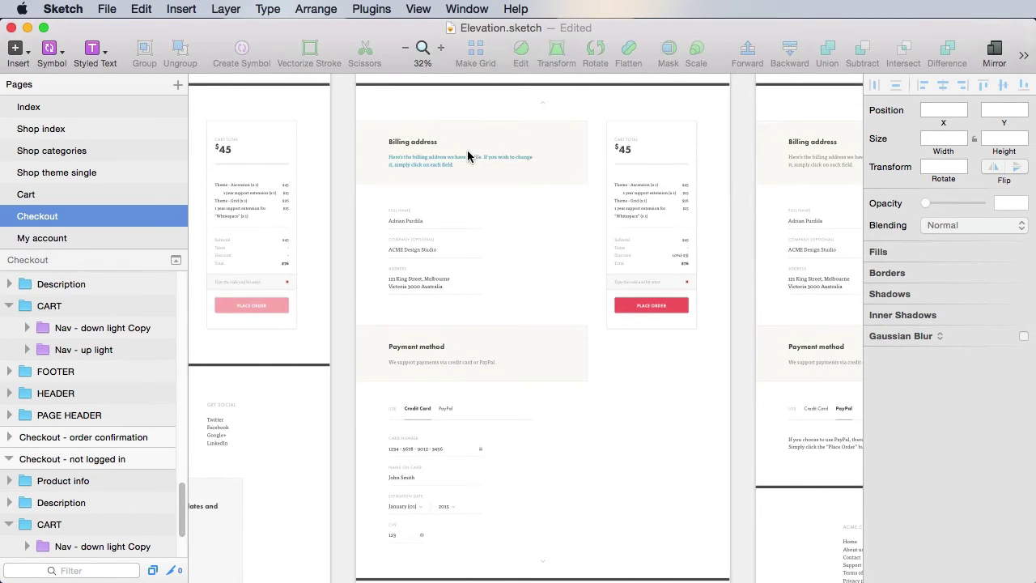
pyautogui.click(467, 153)
pyautogui.click(61, 336)
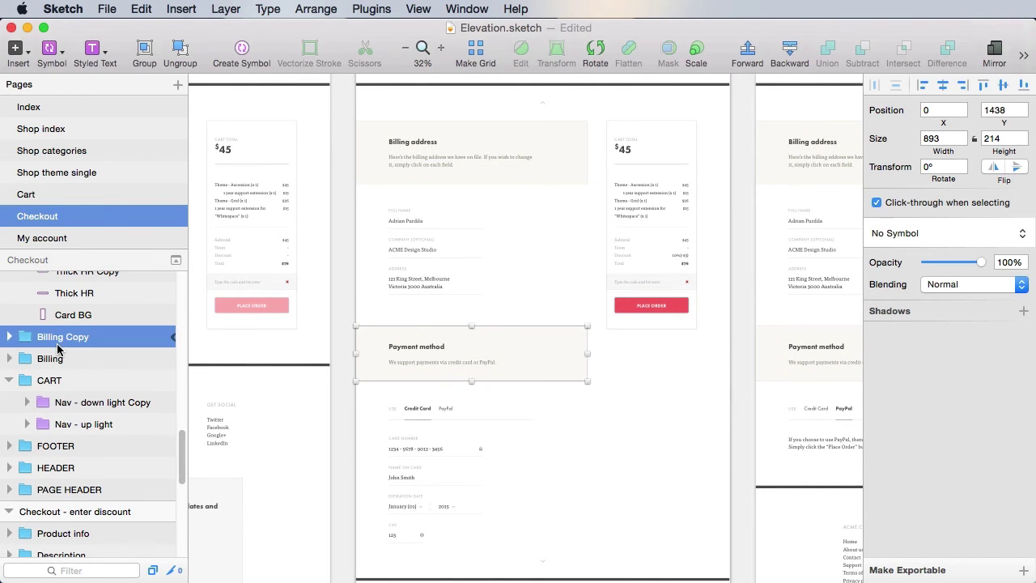
pyautogui.doubleClick(58, 340)
pyautogui.write('Pay')
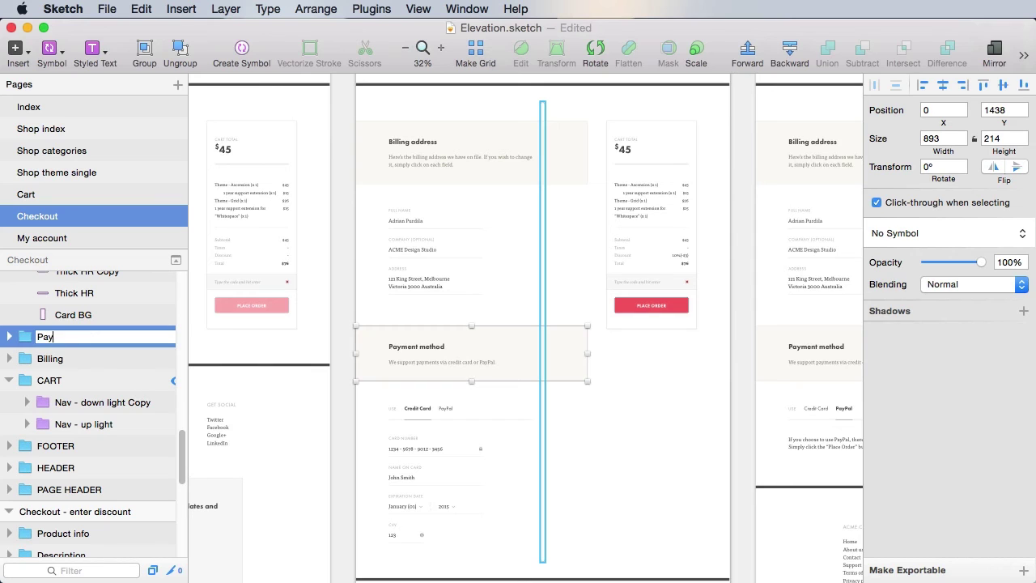
pyautogui.write('ment')
pyautogui.press('Return')
pyautogui.press('super+s')
# Step: Copy the Payment and Billing groups from the logged-in checkout artboard into the My account - edit account artboard
pyautogui.keyDown('shift'); pyautogui.click(79, 365); pyautogui.keyUp('shift')
pyautogui.press('super+c')
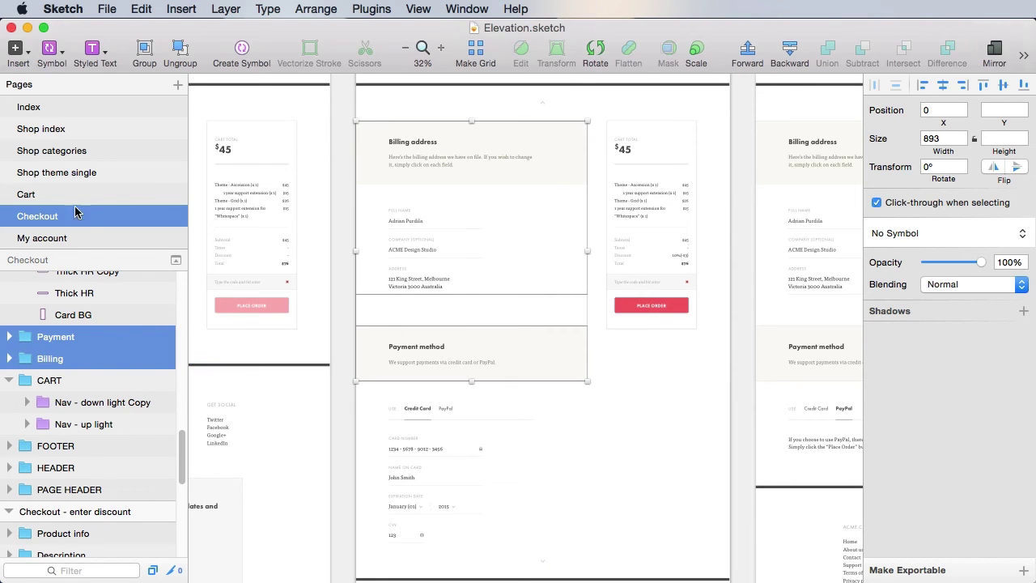
pyautogui.click(76, 239)
pyautogui.press('cmd+v')
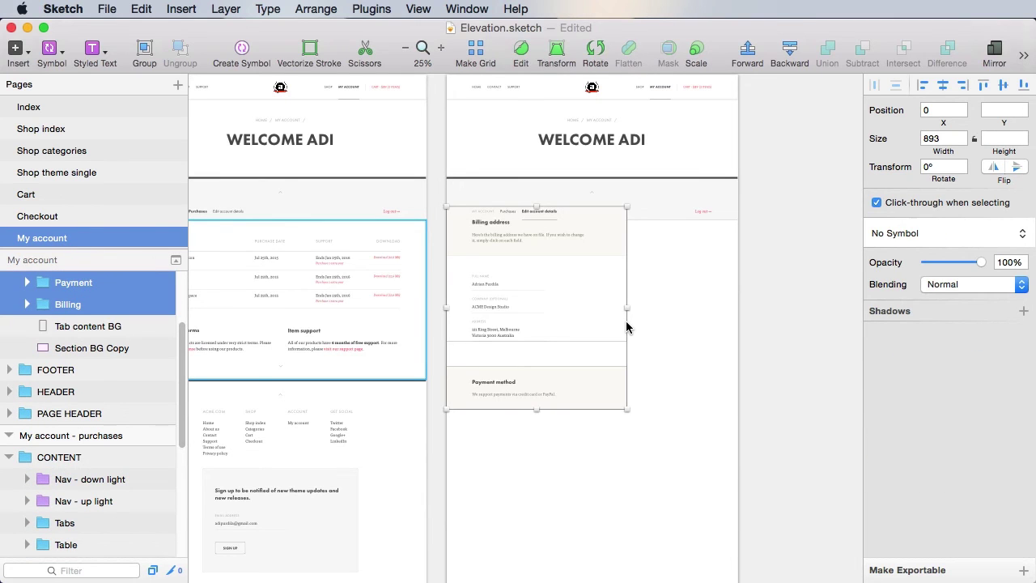
# Step: Lower the pasted Payment and Billing groups to leave a gap beneath the account tabs, and save the document
pyautogui.moveTo(597, 248); pyautogui.dragTo(599, 277)
pyautogui.scroll(2, 84, 348)
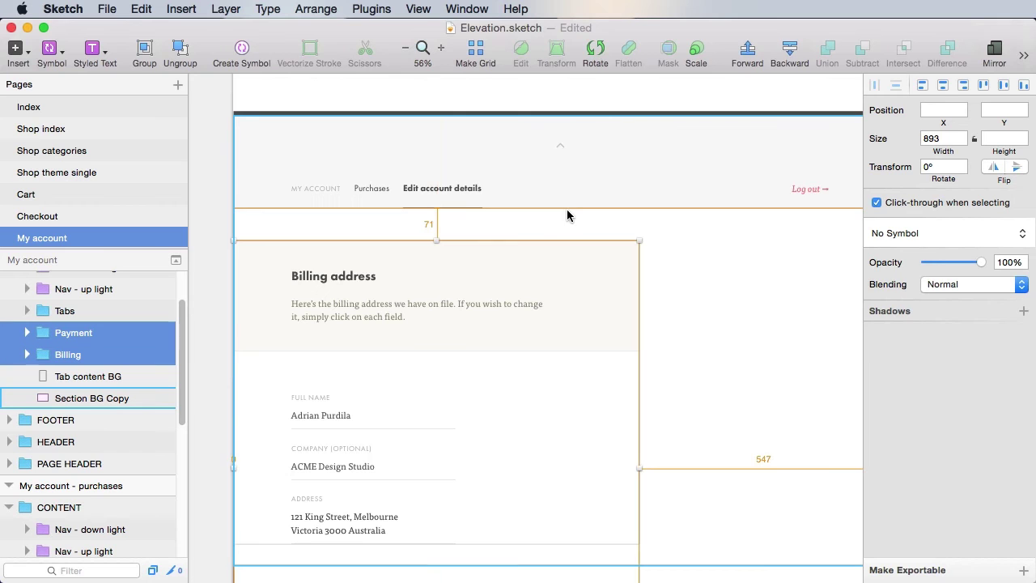
pyautogui.hotkey('alt', 'Up')
pyautogui.hotkey('alt', 'shift', 'Down')
pyautogui.hotkey('alt', 'shift', 'Down')
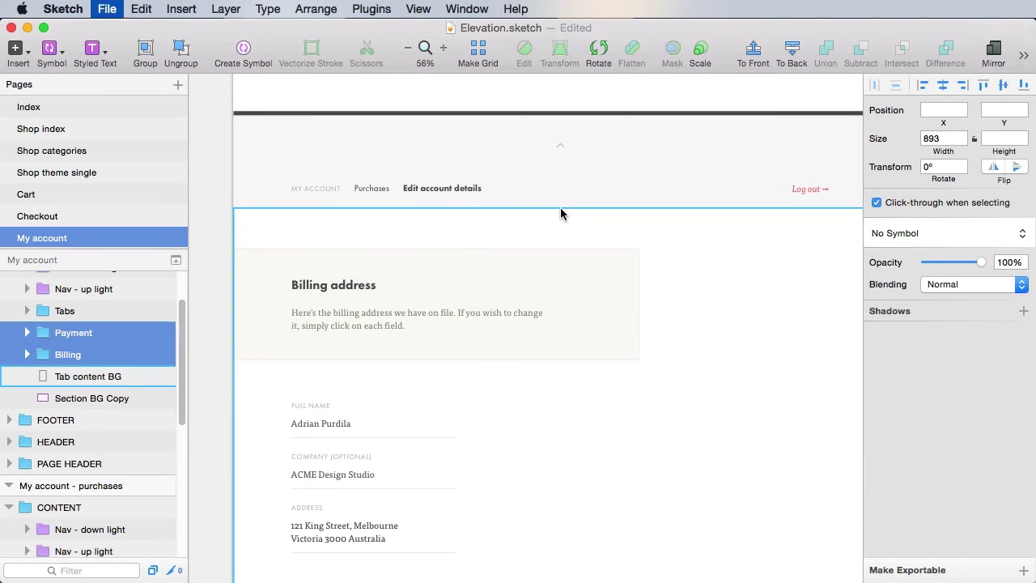
pyautogui.click(218, 290)
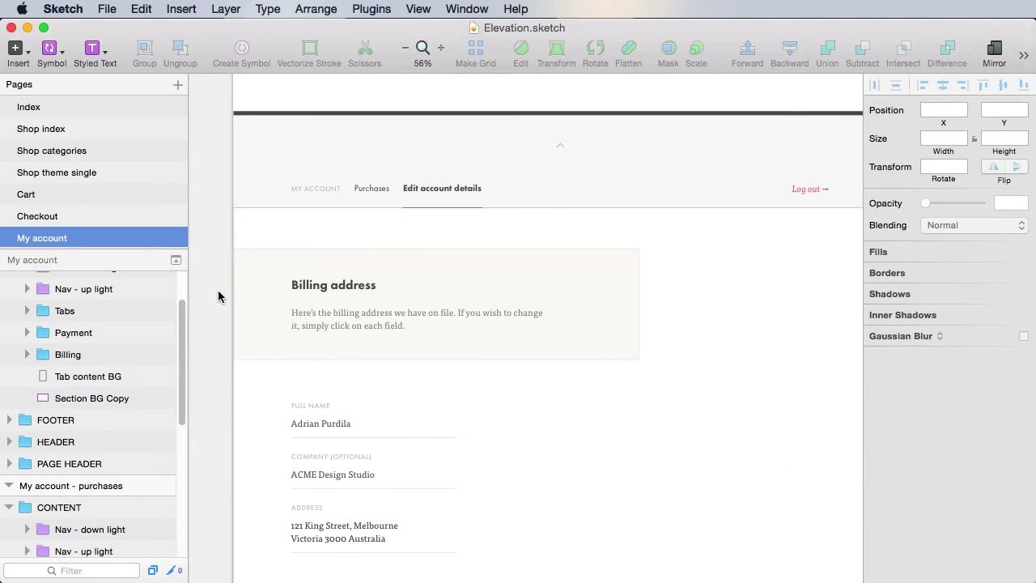
# Step: Change the Payment method heading on the edit account artboard to "Credit card"
pyautogui.moveTo(435, 397); pyautogui.dragTo(523, 308)
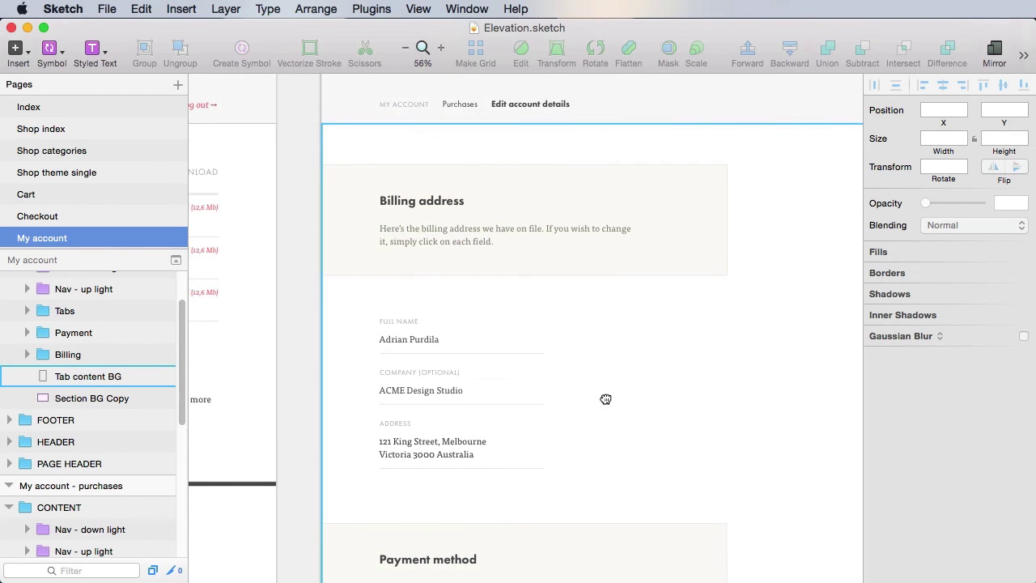
pyautogui.scroll(-3, 604, 402)
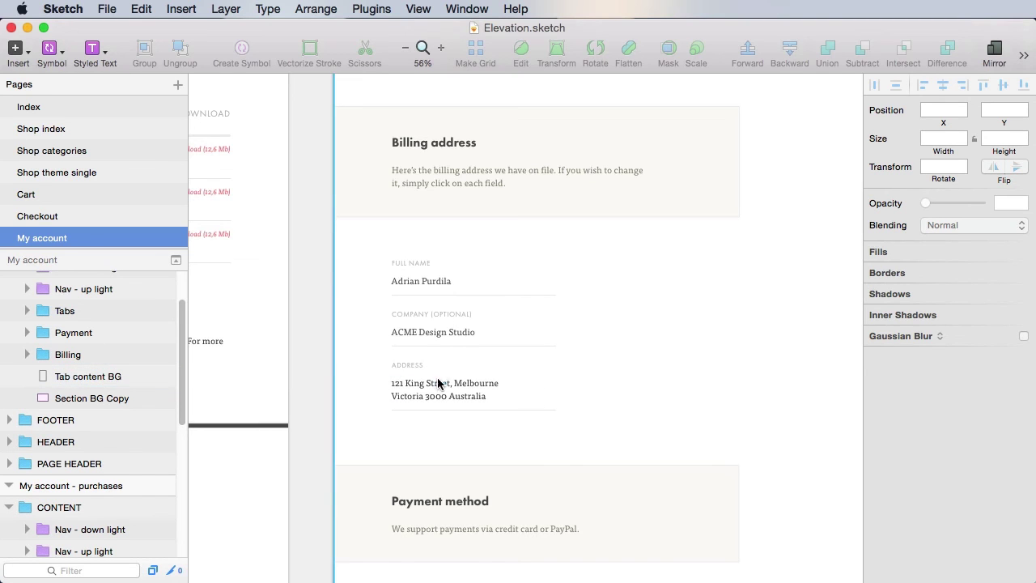
pyautogui.scroll(-3, 437, 379)
pyautogui.scroll(-5, 437, 384)
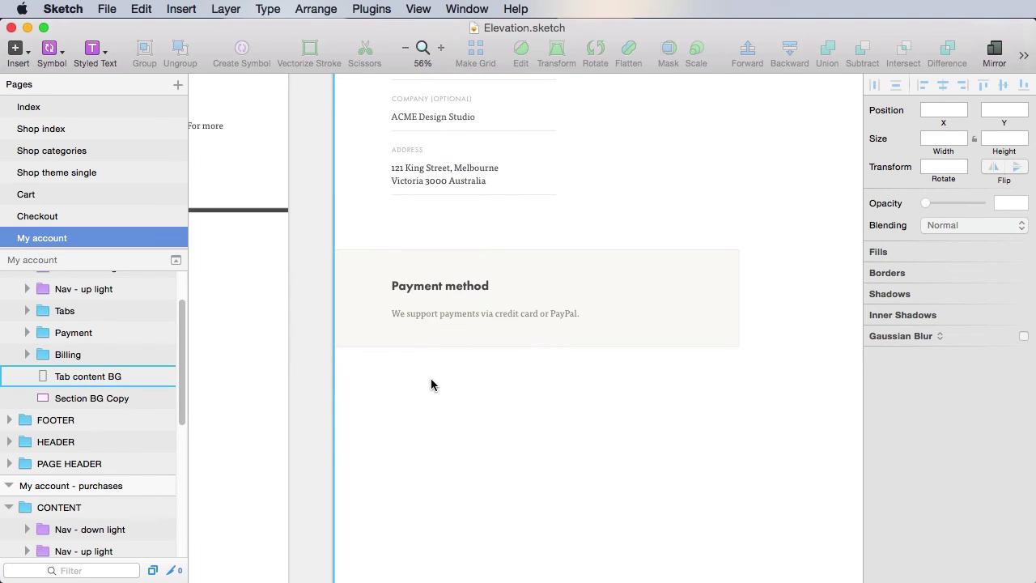
pyautogui.scroll(-4, 508, 424)
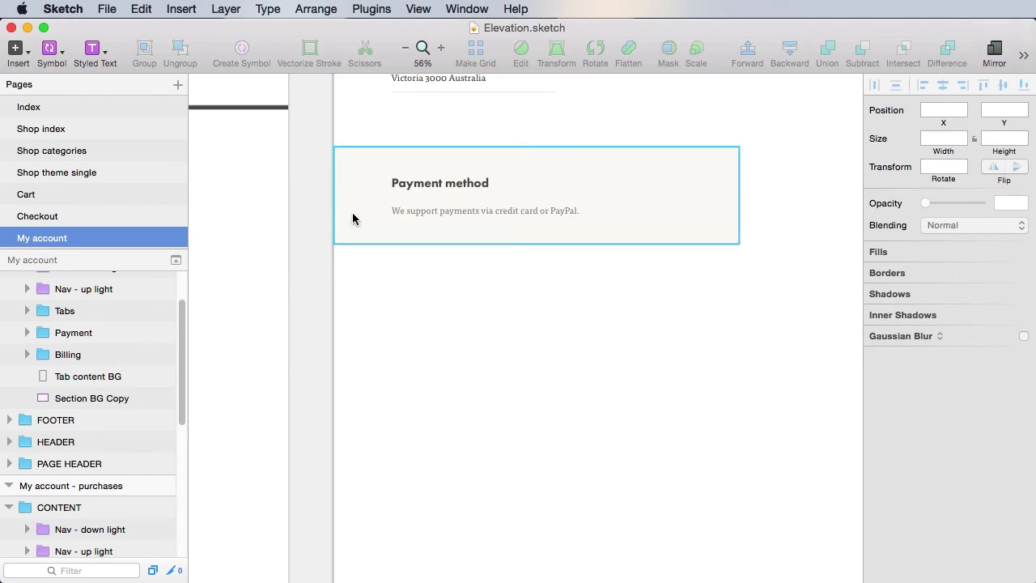
pyautogui.doubleClick(416, 191)
pyautogui.doubleClick(418, 187)
pyautogui.write('C')
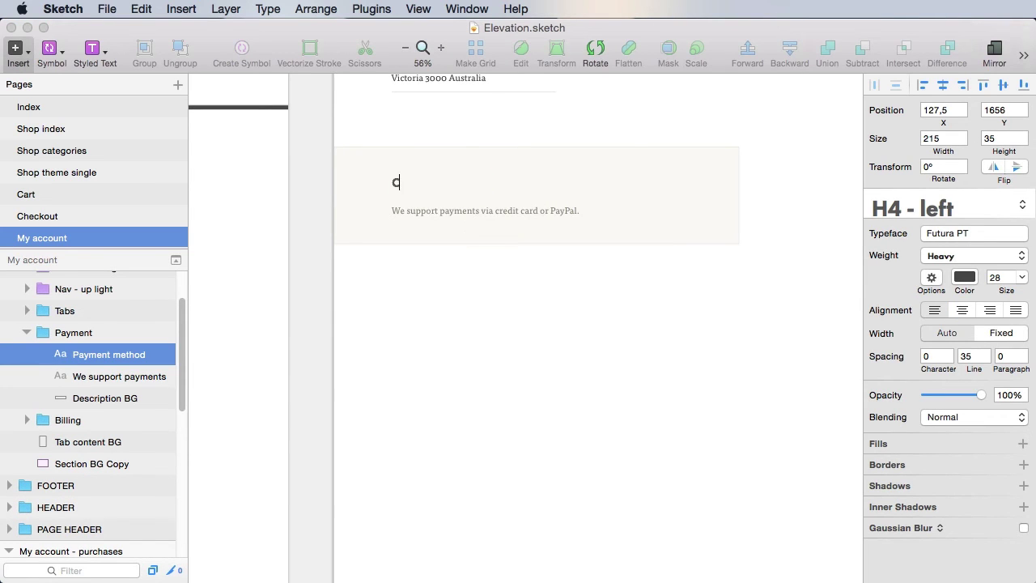
pyautogui.press('Escape')
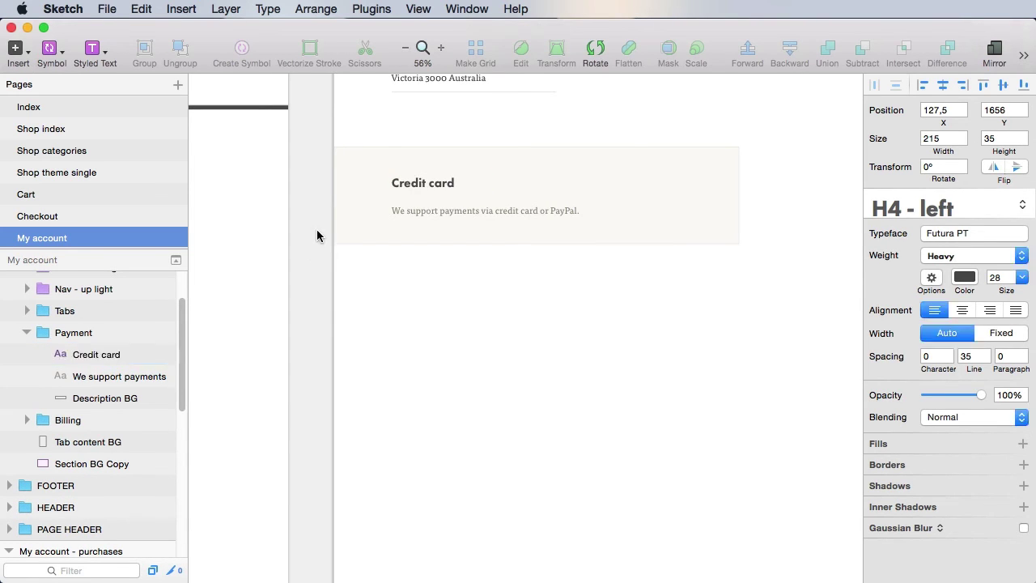
pyautogui.click(317, 234)
# Step: Replace the description under the Credit card heading with a copy of the billing address description
pyautogui.scroll(9, 315, 157)
pyautogui.doubleClick(474, 113)
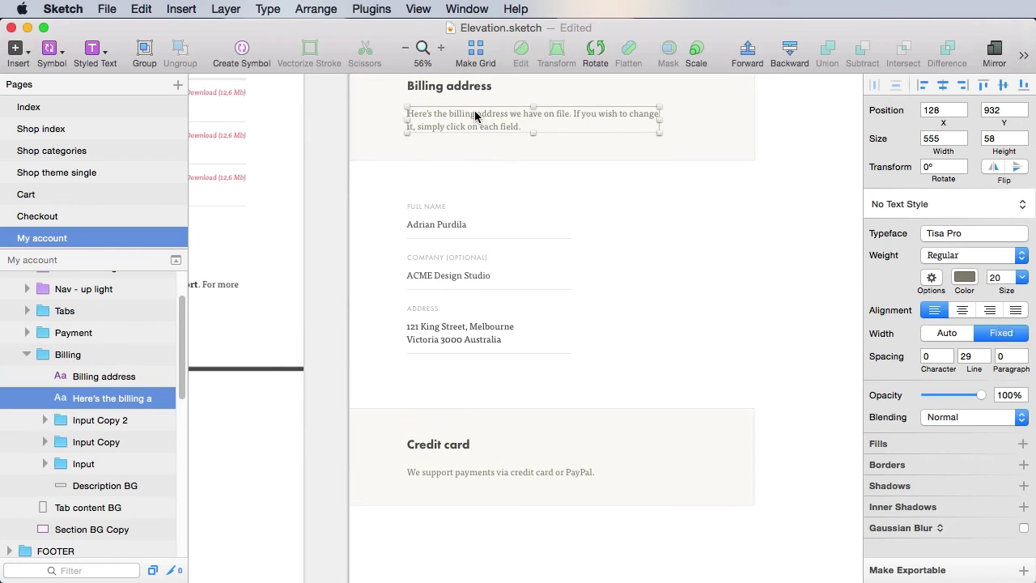
pyautogui.press('super+c')
pyautogui.press('Escape')
pyautogui.click(505, 473)
pyautogui.doubleClick(505, 473)
pyautogui.press('super+v')
pyautogui.click(453, 518)
# Step: Reword the Credit card description to "Here's the credit card we have on file. If you wish to change it, simply click on each field."
pyautogui.press('z')
pyautogui.moveTo(385, 415); pyautogui.dragTo(562, 526)
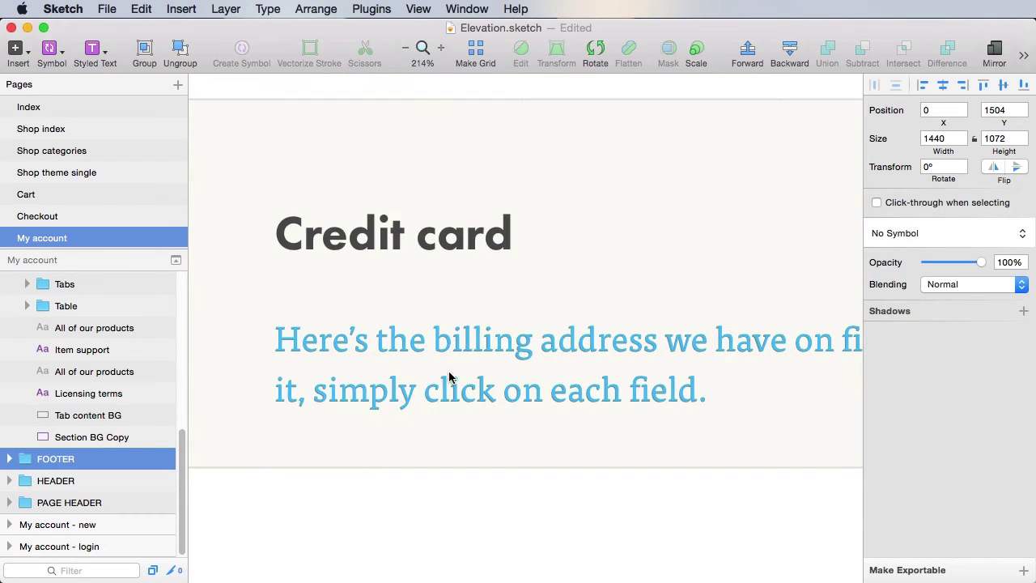
pyautogui.click(474, 353)
pyautogui.doubleClick(477, 340)
pyautogui.hotkey('alt', 'shift', 'Right')
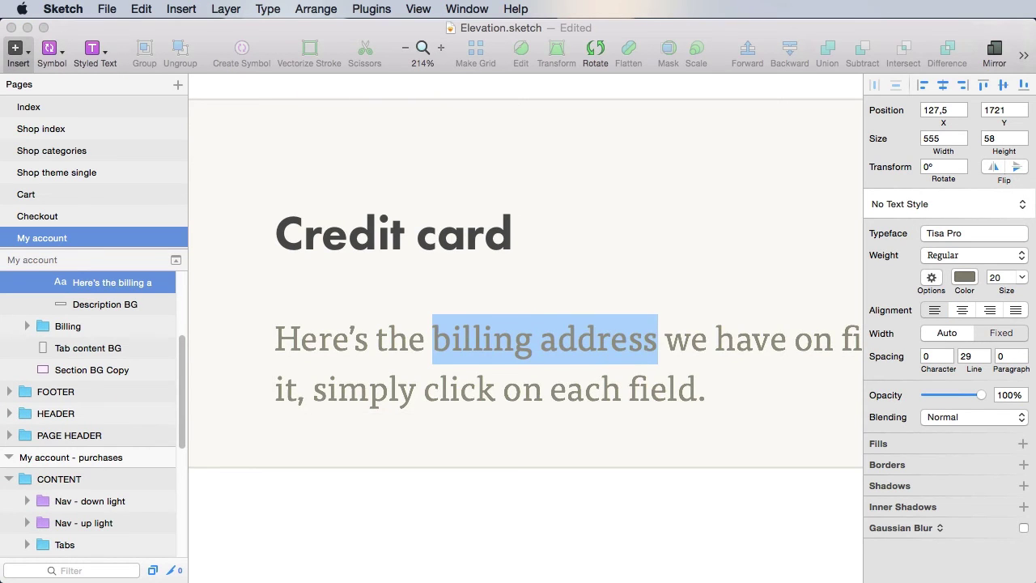
pyautogui.press('BackSpace')
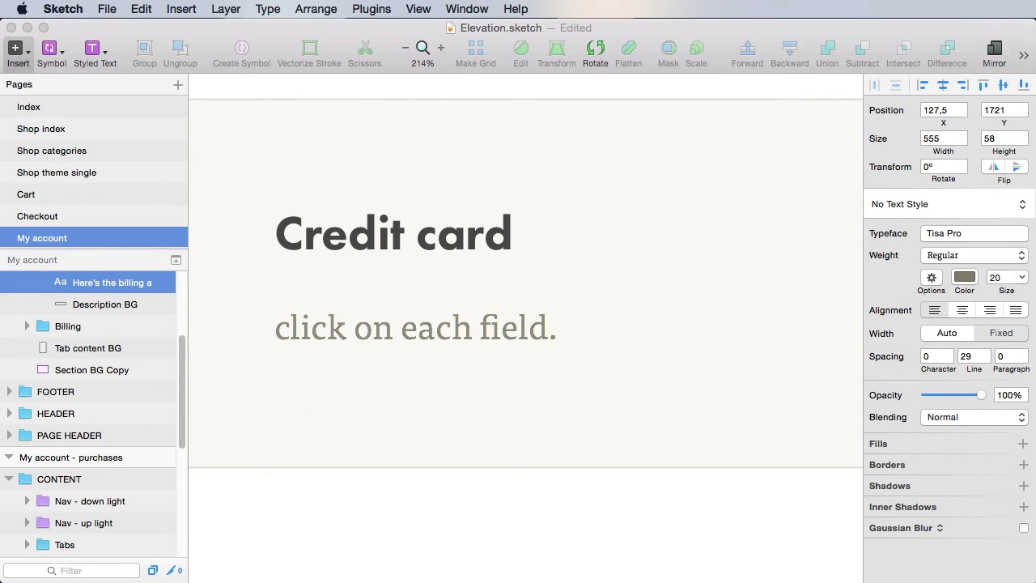
pyautogui.write('simply')
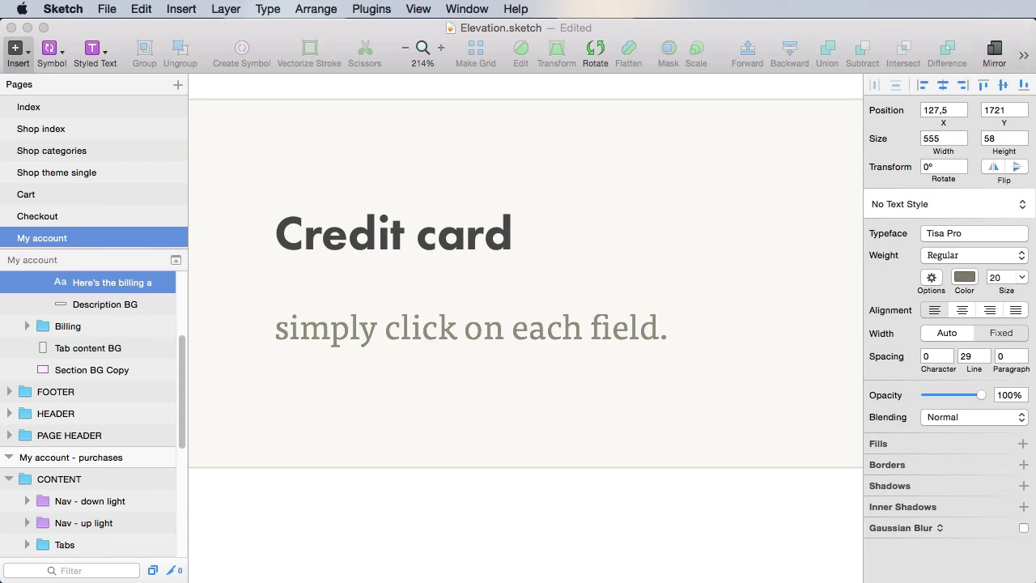
pyautogui.click(667, 502)
# Step: Copy the Card form group from the Checkout - logged in artboard and paste it into the edit account artboard
pyautogui.moveTo(750, 492); pyautogui.dragTo(429, 468)
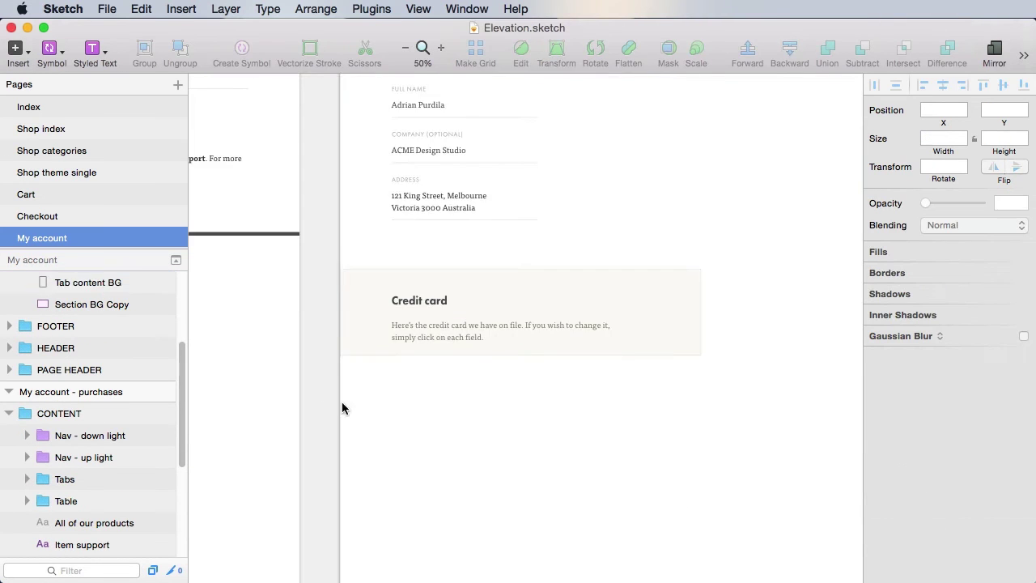
pyautogui.moveTo(712, 524); pyautogui.dragTo(651, 306)
pyautogui.moveTo(644, 249); pyautogui.dragTo(619, 189)
pyautogui.moveTo(560, 209); pyautogui.dragTo(640, 458)
pyautogui.click(64, 220)
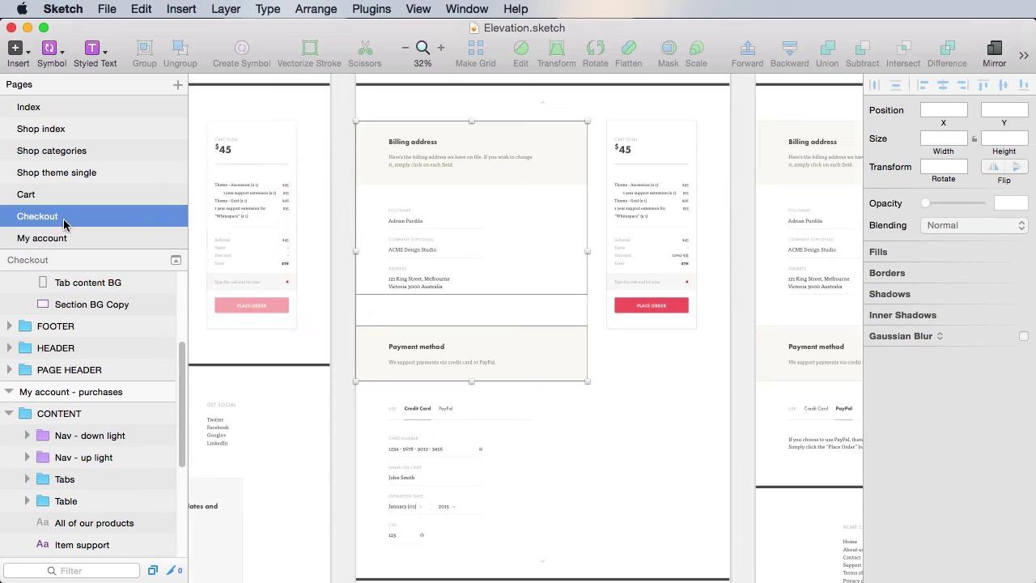
pyautogui.click(416, 421)
pyautogui.scroll(3, 144, 319)
pyautogui.click(68, 316)
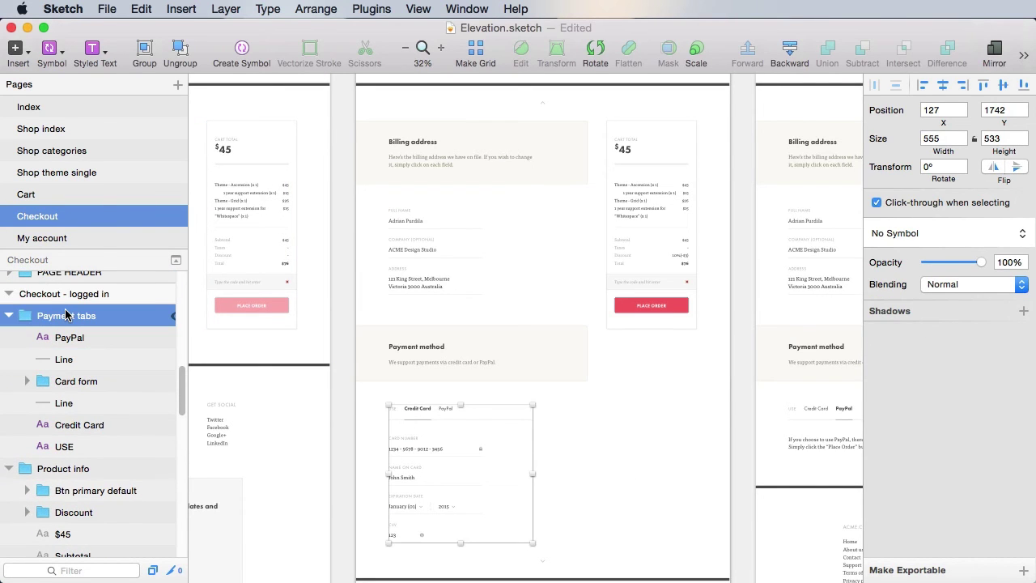
pyautogui.click(78, 387)
pyautogui.press('super+c')
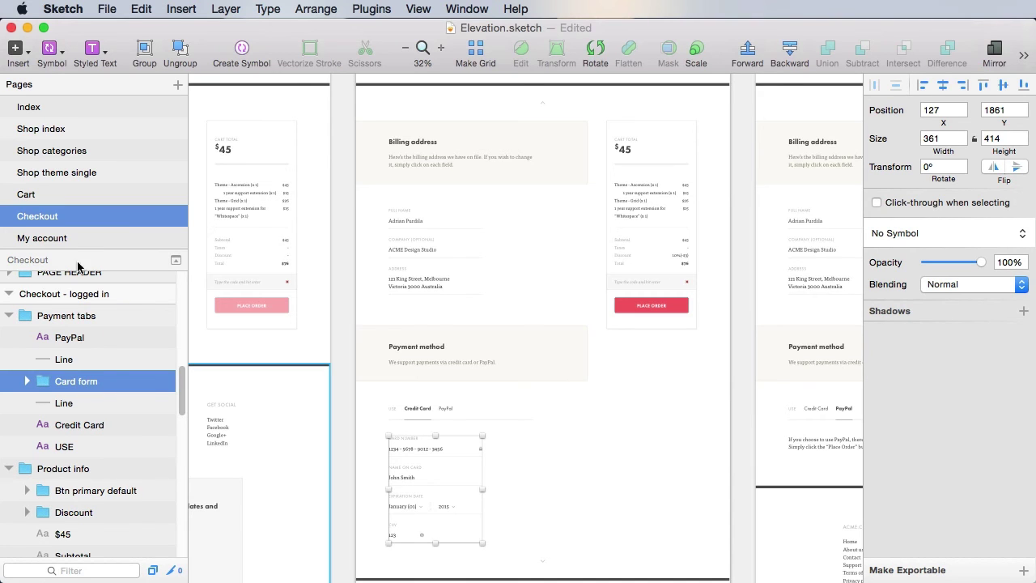
pyautogui.click(72, 236)
pyautogui.press('super+v')
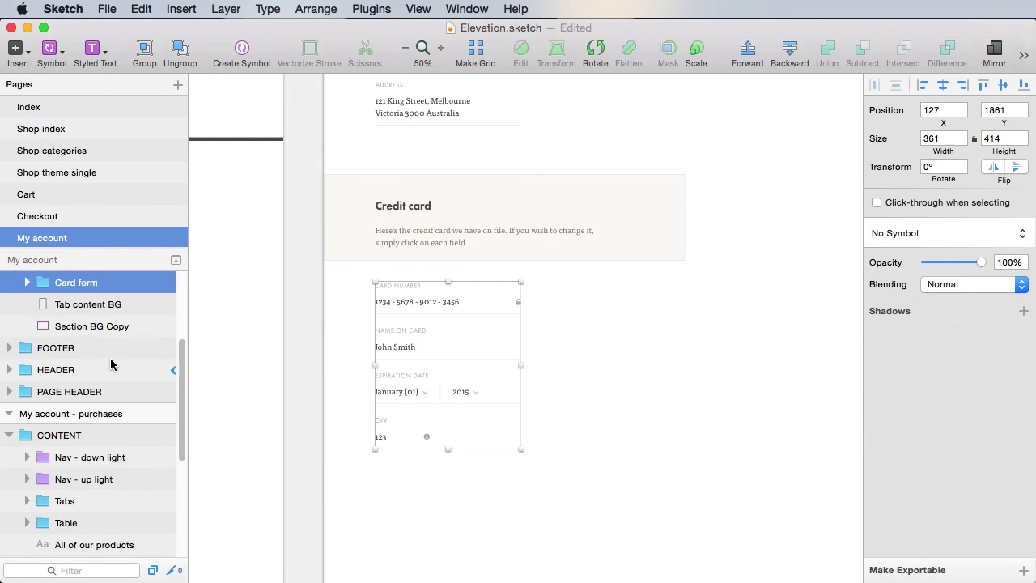
# Step: Move the Card form group into the Payment group and shift it lower beneath the Credit card description
pyautogui.scroll(3, 111, 363)
pyautogui.moveTo(111, 380); pyautogui.dragTo(111, 336)
pyautogui.scroll(2, 636, 334)
pyautogui.scroll(3, 644, 336)
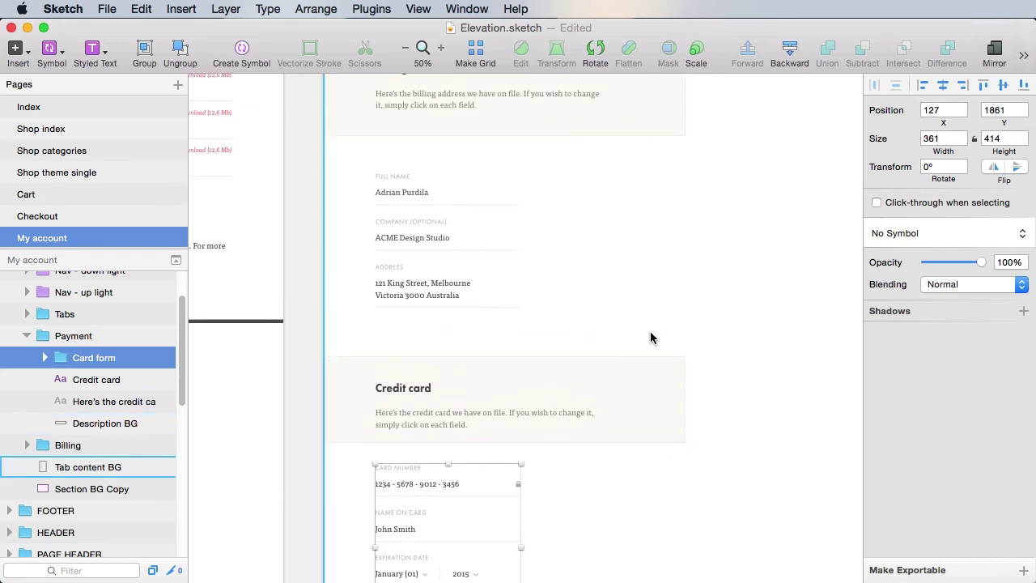
pyautogui.hscroll(-1, 651, 338)
pyautogui.press('Escape')
# Step: Move the Payment and Billing groups down together to free space for another section beneath the account tabs
pyautogui.keyDown('super'); pyautogui.click(523, 361); pyautogui.keyUp('super')
pyautogui.click(61, 336)
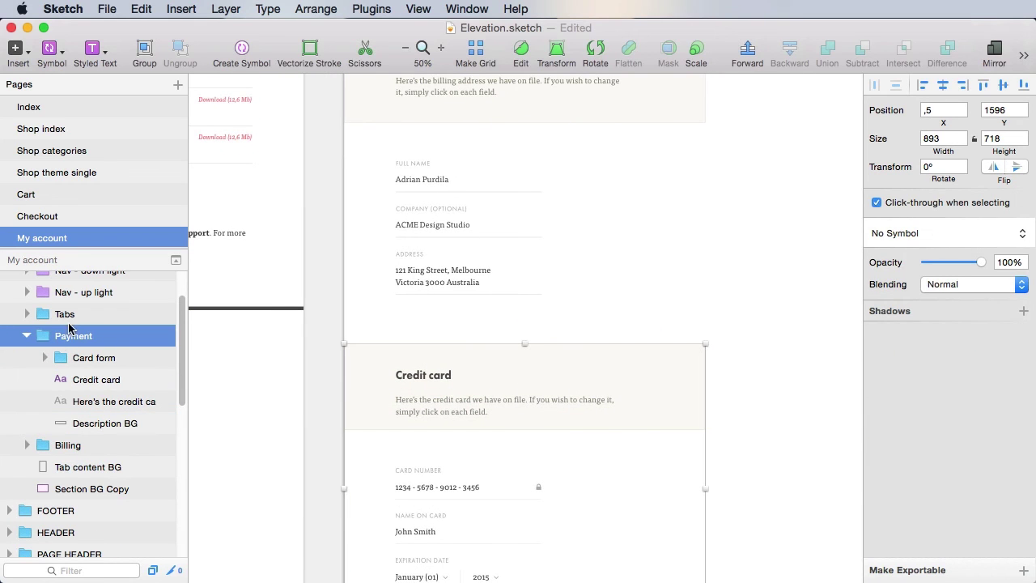
pyautogui.click(27, 335)
pyautogui.keyDown('shift'); pyautogui.click(97, 358); pyautogui.keyUp('shift')
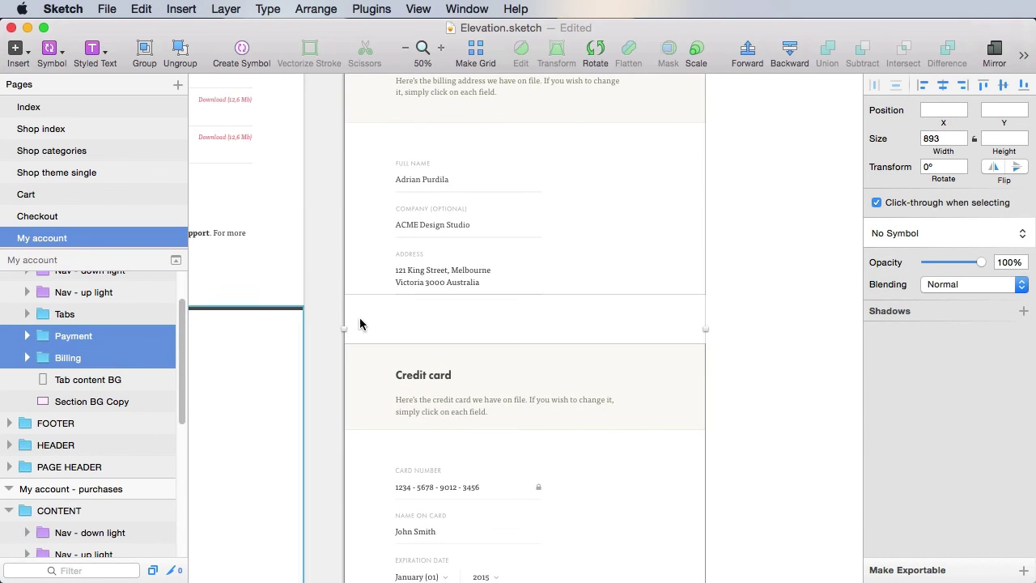
pyautogui.scroll(15, 713, 289)
pyautogui.scroll(4, 677, 462)
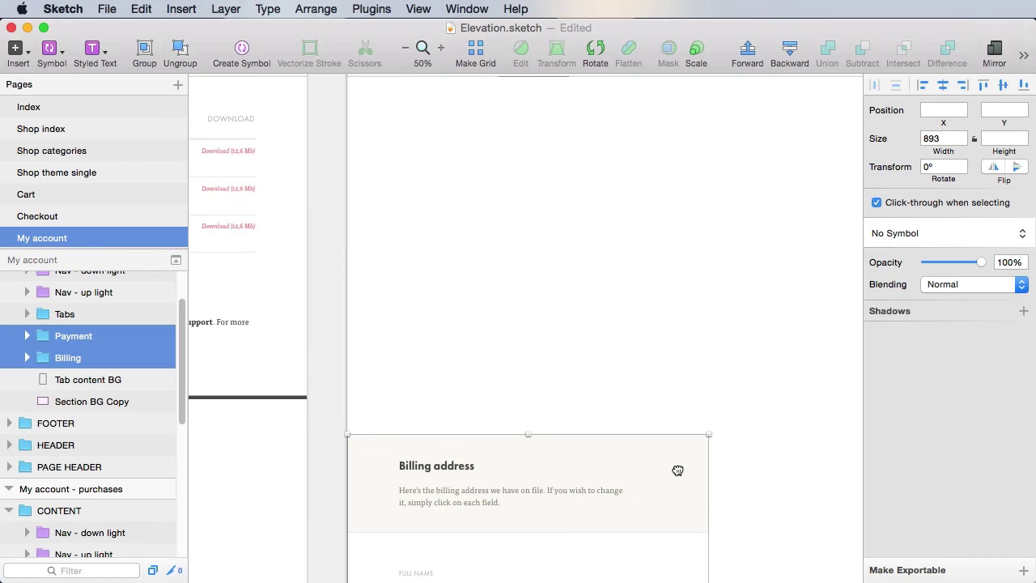
pyautogui.click(637, 418)
# Step: Duplicate the whole Billing group on the edit account artboard
pyautogui.doubleClick(640, 488)
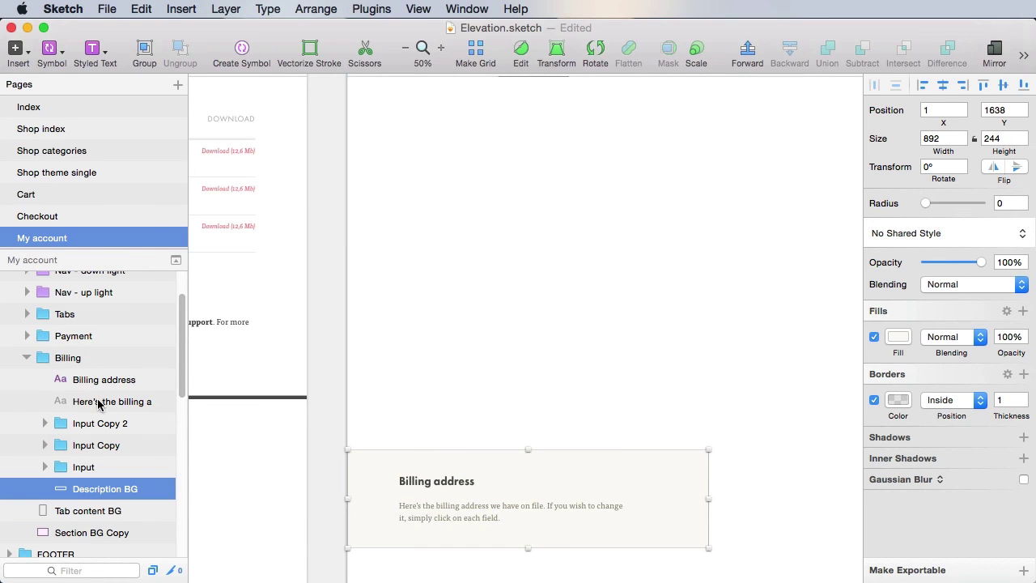
pyautogui.click(27, 358)
pyautogui.click(63, 362)
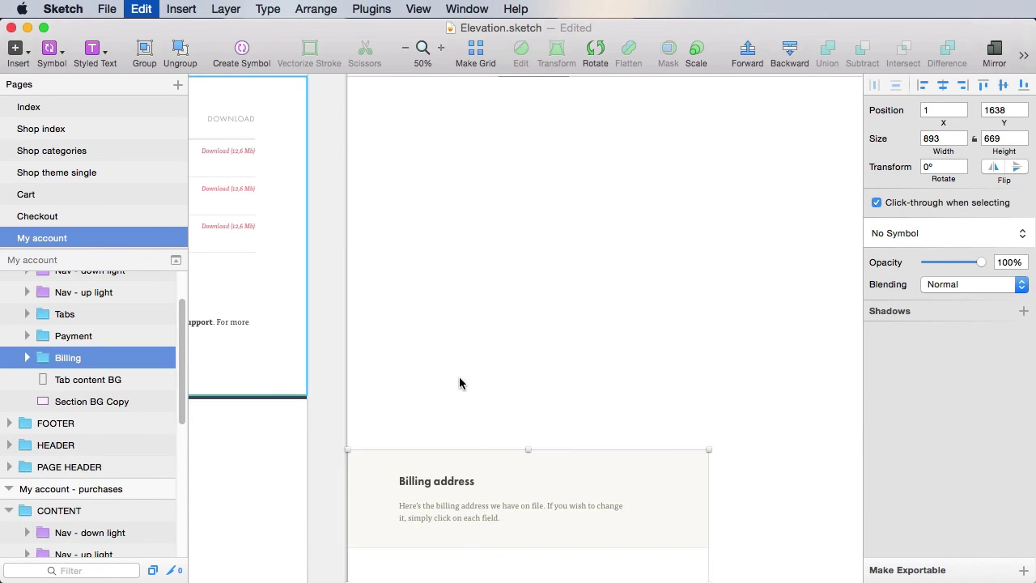
pyautogui.press('super+c')
pyautogui.press('super+v')
# Step: Place the Billing copy beneath the account tabs and rework it as "Personal information" with name, email and password fields
pyautogui.moveTo(798, 212); pyautogui.dragTo(809, 372)
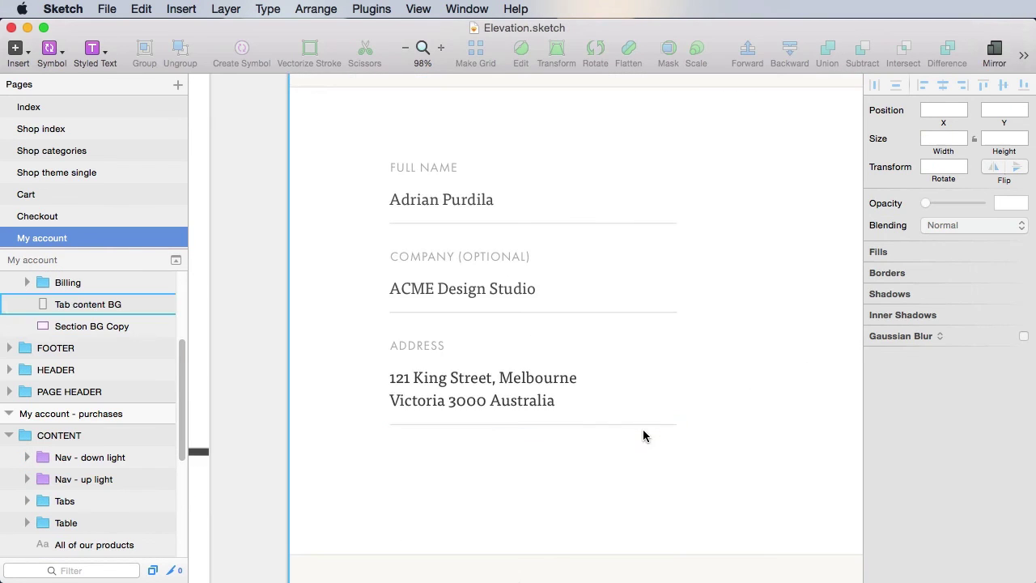
pyautogui.moveTo(697, 392); pyautogui.dragTo(647, 436)
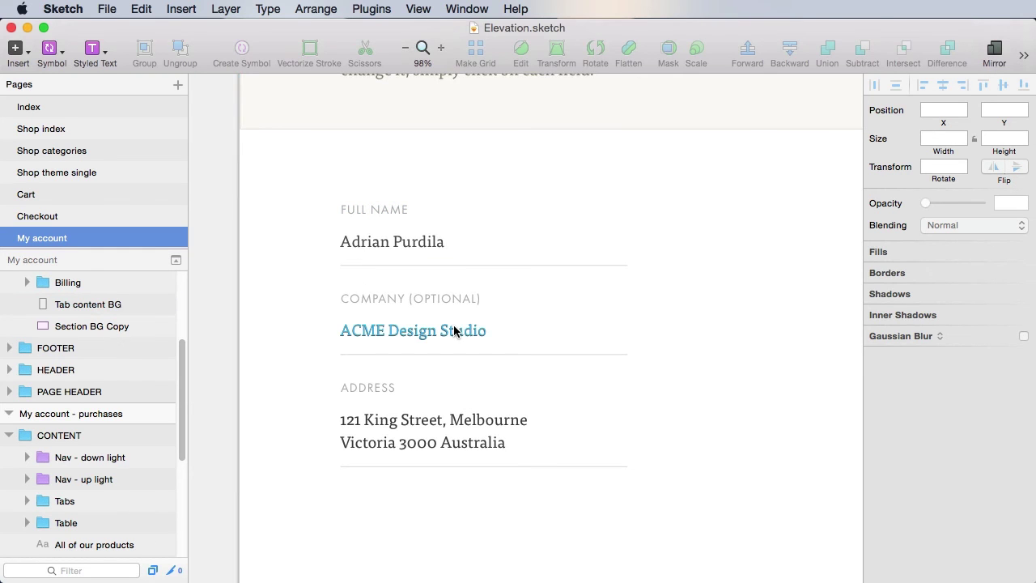
pyautogui.click(85, 326)
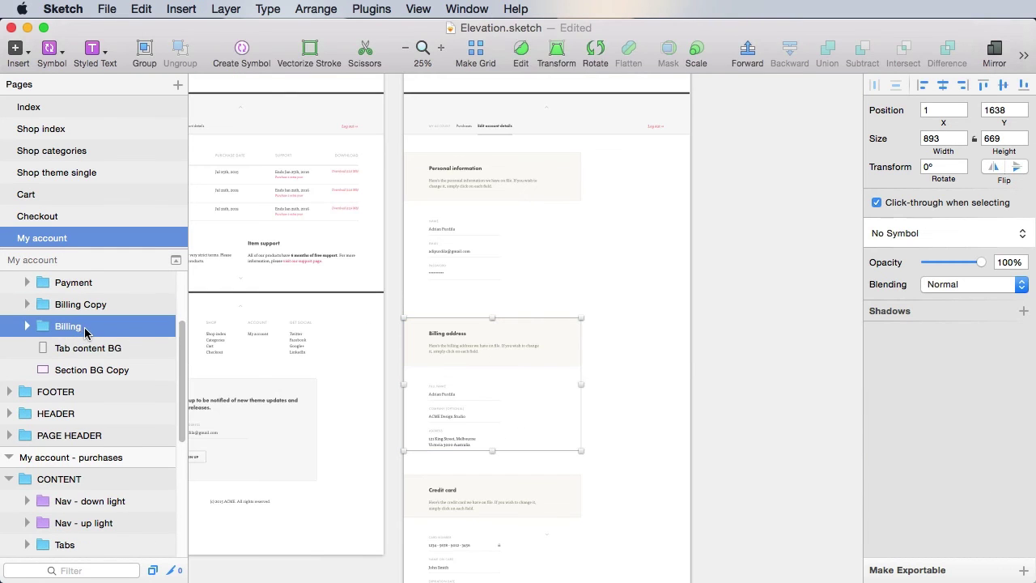
# Step: Move the Payment and Billing groups up together by 70 px, closer to the Personal information section
pyautogui.keyDown('super'); pyautogui.click(85, 284); pyautogui.keyUp('super')
pyautogui.press('alt')
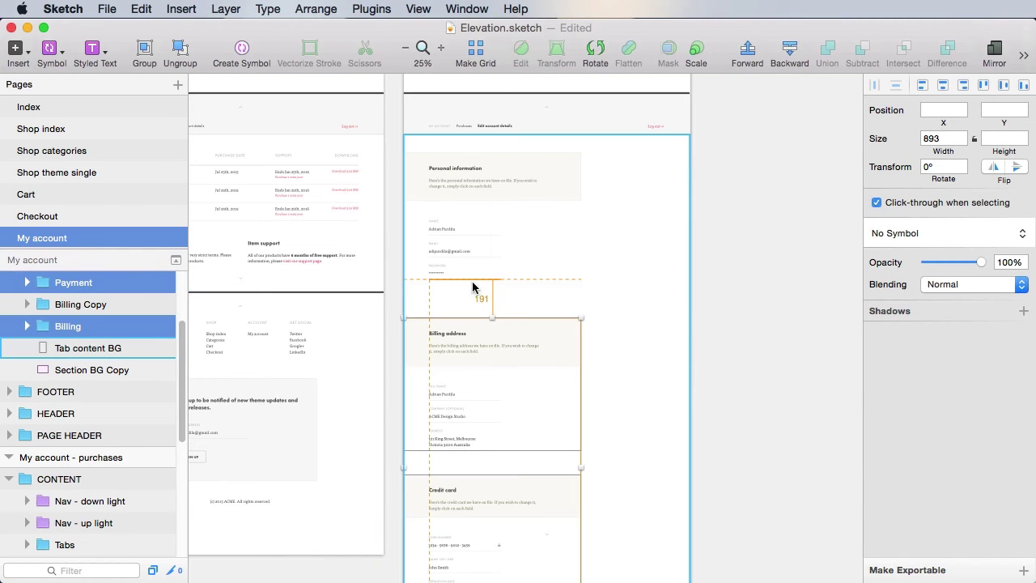
pyautogui.press('alt')
pyautogui.hotkey('shift', 'Up')
pyautogui.hotkey('shift', 'Up')
pyautogui.hotkey('shift', 'Up')
pyautogui.hotkey('shift', 'Up')
pyautogui.hotkey('shift', 'Up')
pyautogui.hotkey('shift', 'Up')
pyautogui.hotkey('shift', 'Up')
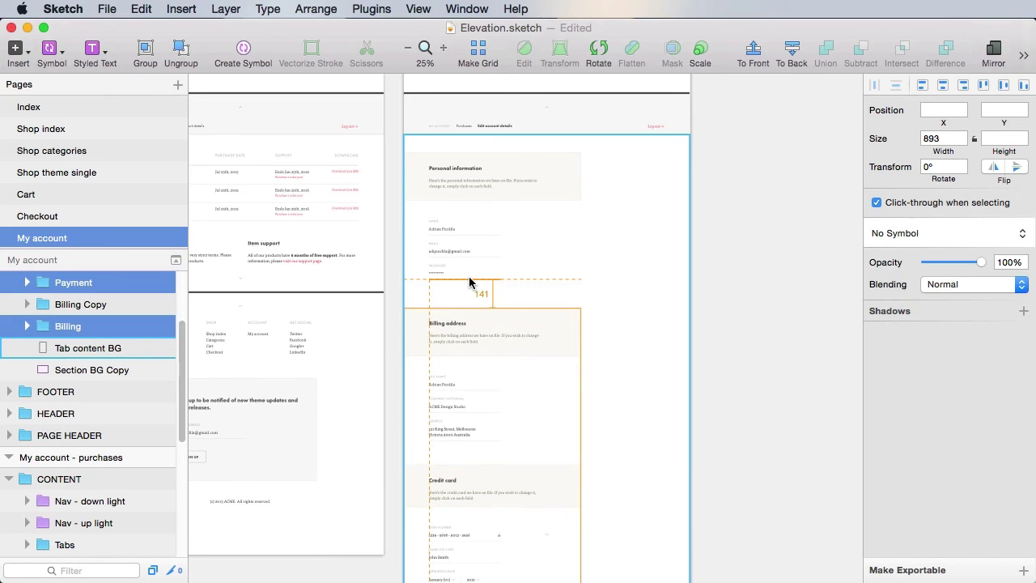
# Step: Rename the Billing Copy group as "Personal information"
pyautogui.scroll(2, 72, 324)
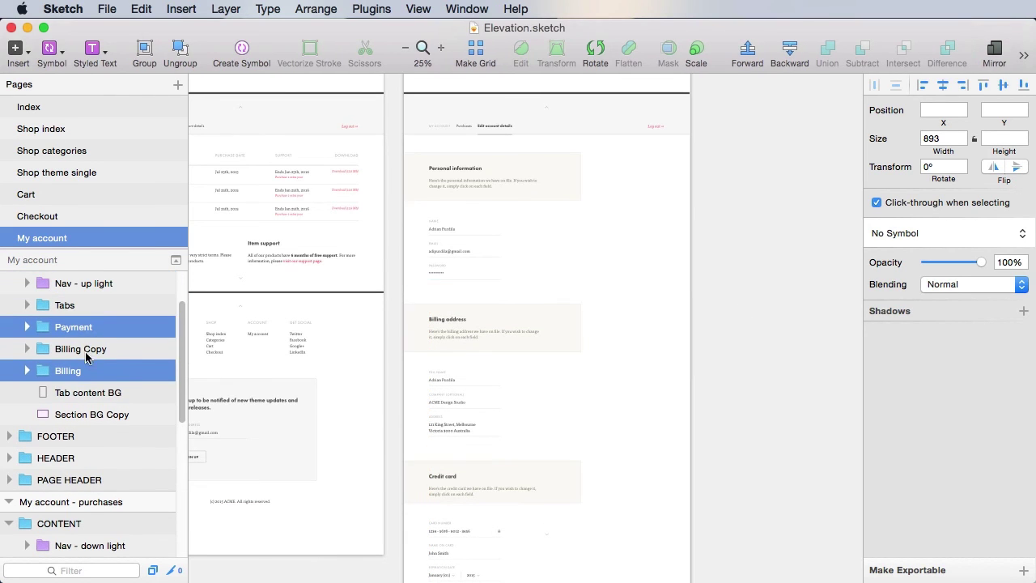
pyautogui.doubleClick(81, 349)
pyautogui.write('P')
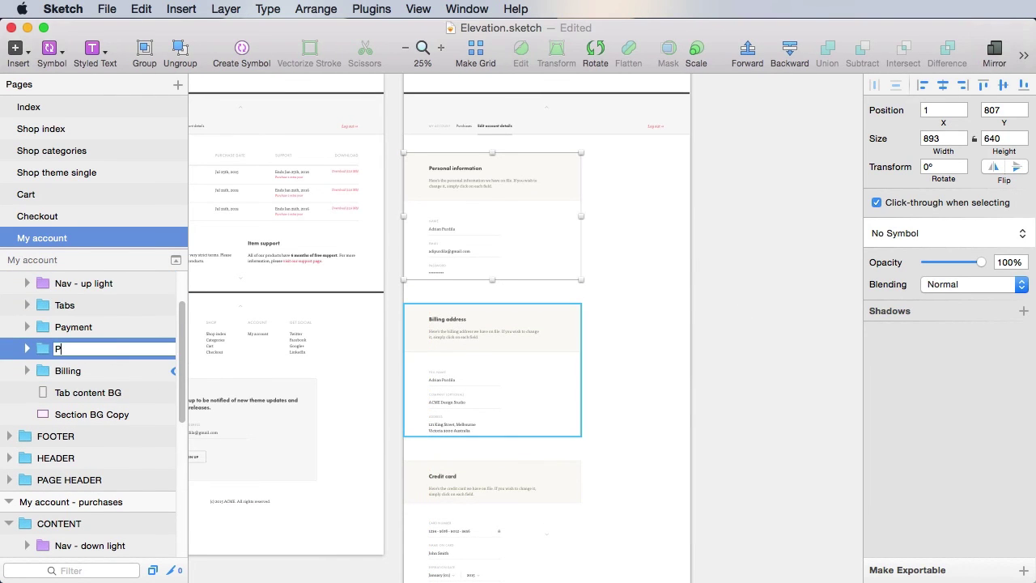
pyautogui.write('ersonal information')
pyautogui.press('Return')
# Step: Extend the tab content background downward to a height of 2492 px so it covers all the credit card fields
pyautogui.scroll(-5, 759, 273)
pyautogui.click(596, 291)
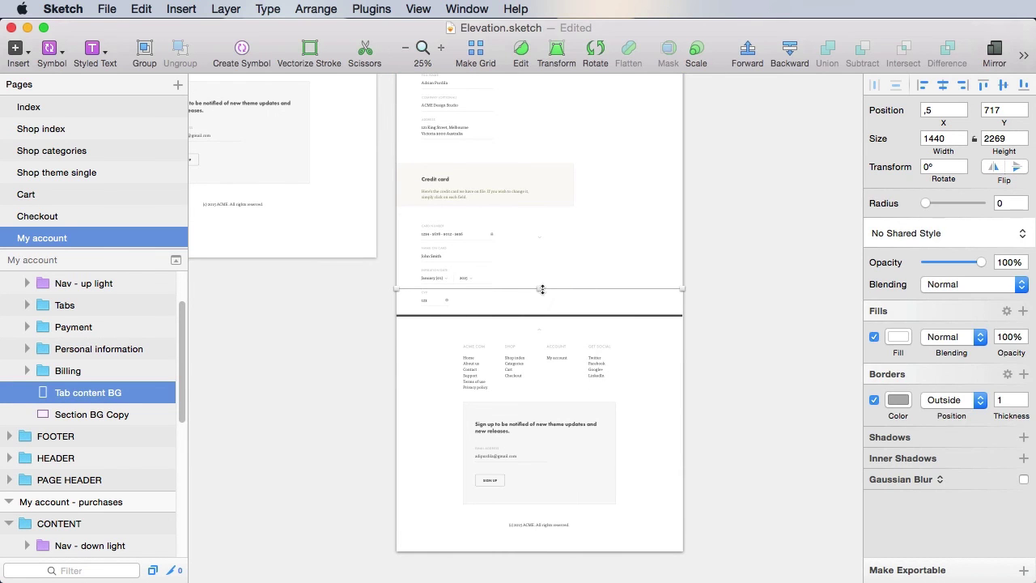
pyautogui.moveTo(572, 338); pyautogui.dragTo(569, 364)
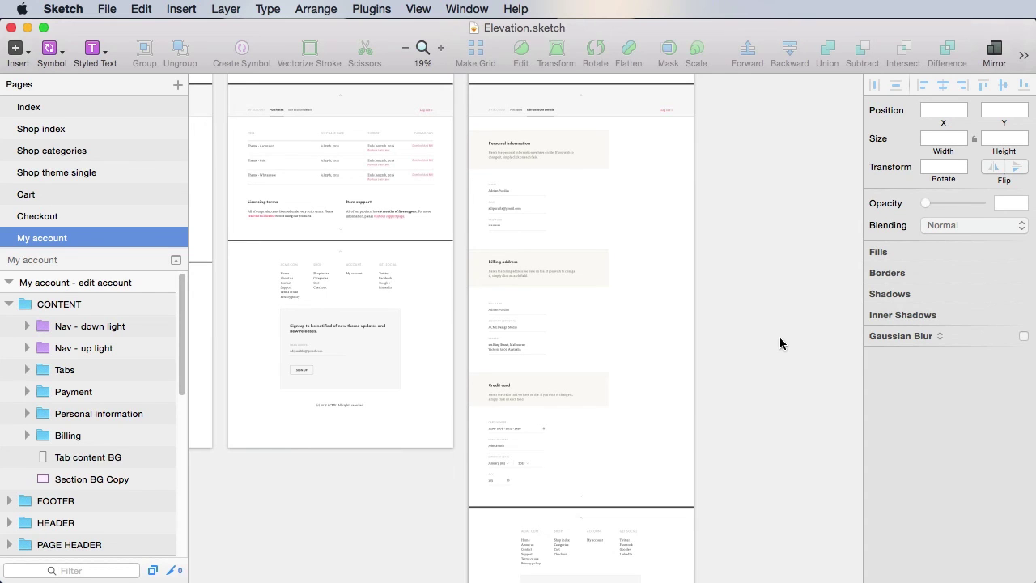
# Step: Copy the Product info cart card from the Checkout page and place it beside the Personal information section at X 966, Y 807
pyautogui.press('z')
pyautogui.moveTo(453, 127); pyautogui.dragTo(661, 374)
pyautogui.scroll(5, 821, 258)
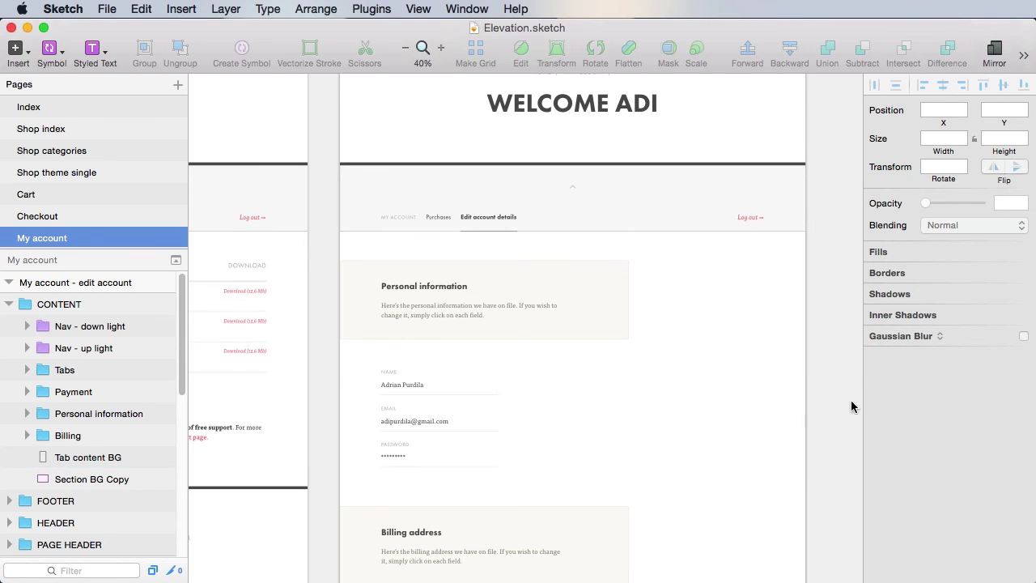
pyautogui.click(89, 215)
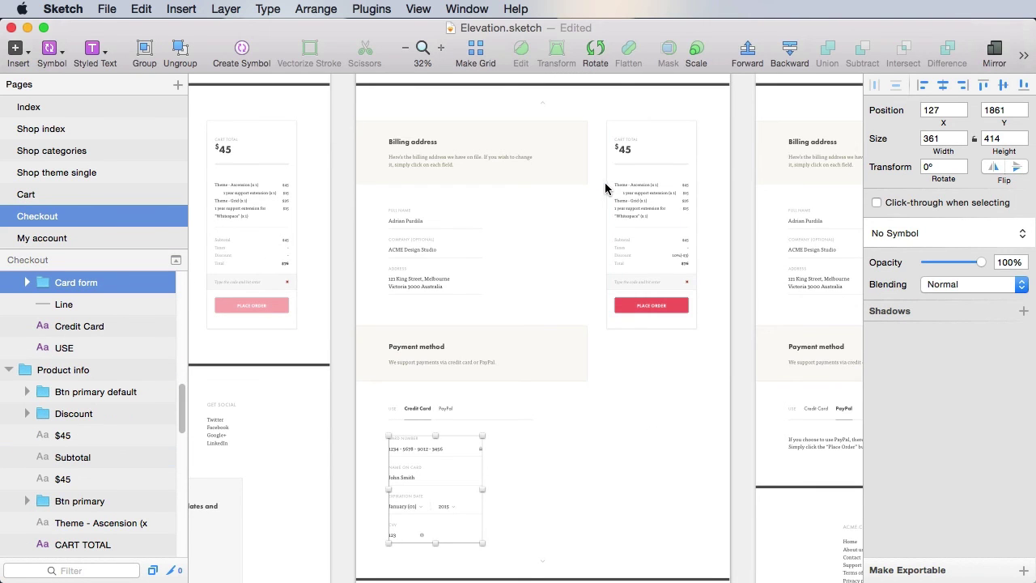
pyautogui.click(749, 198)
pyautogui.click(697, 265)
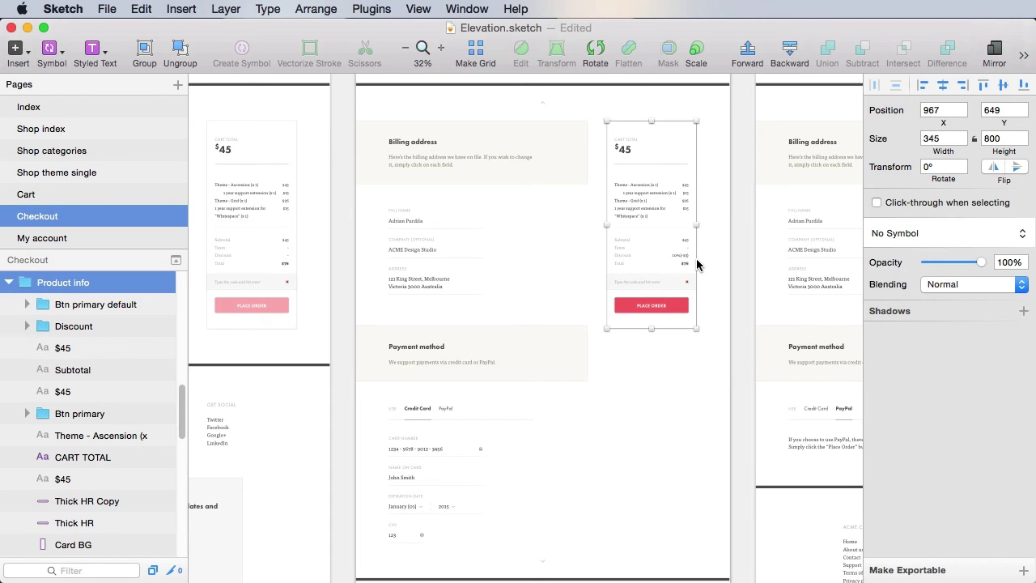
pyautogui.click(80, 240)
pyautogui.click(664, 319)
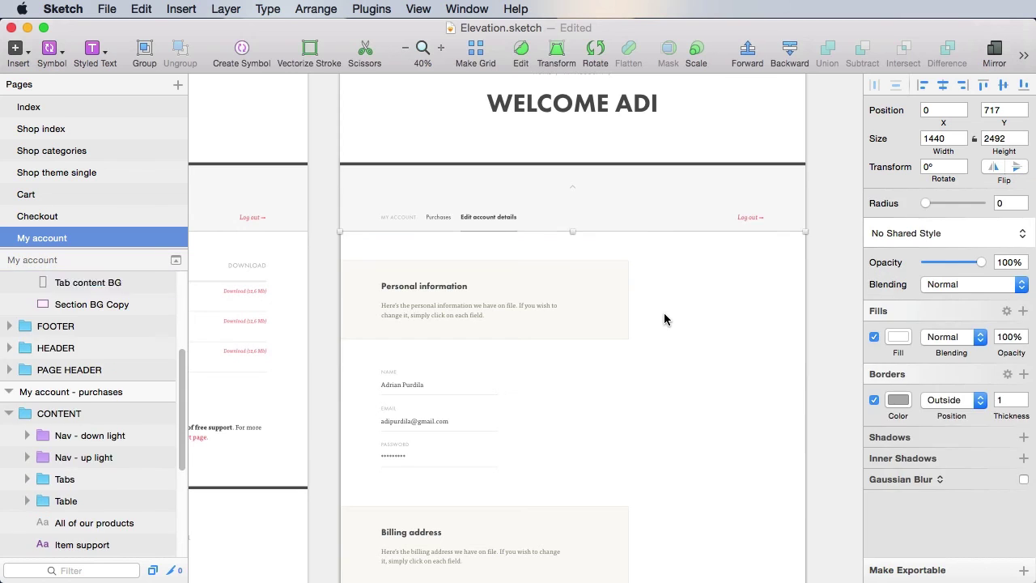
pyautogui.press('super+v')
pyautogui.moveTo(723, 252); pyautogui.dragTo(722, 305)
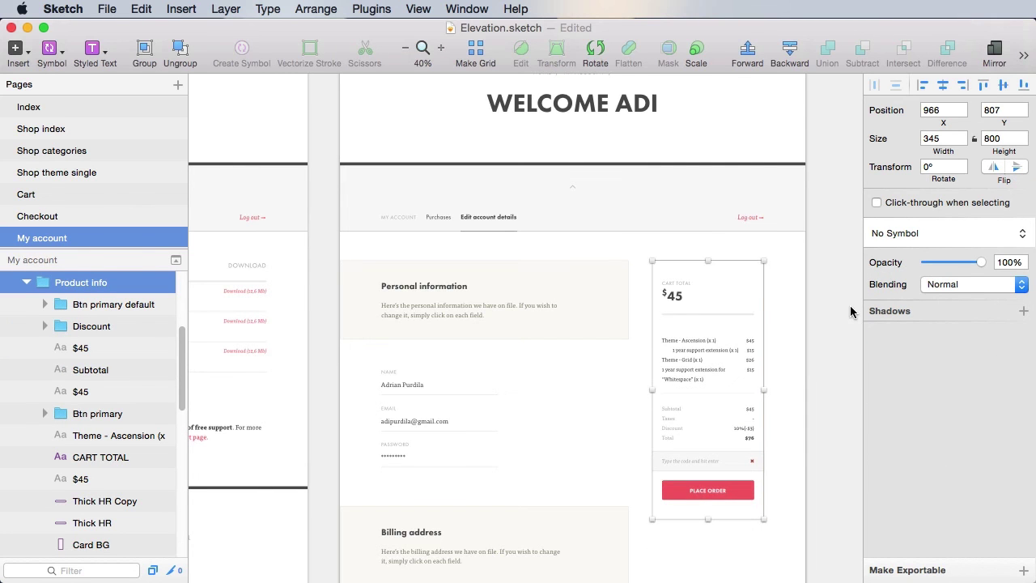
# Step: Delete the "CART TOTAL" label and its $45 amount from the pasted card
pyautogui.click(840, 304)
pyautogui.press('z')
pyautogui.moveTo(621, 249); pyautogui.dragTo(787, 405)
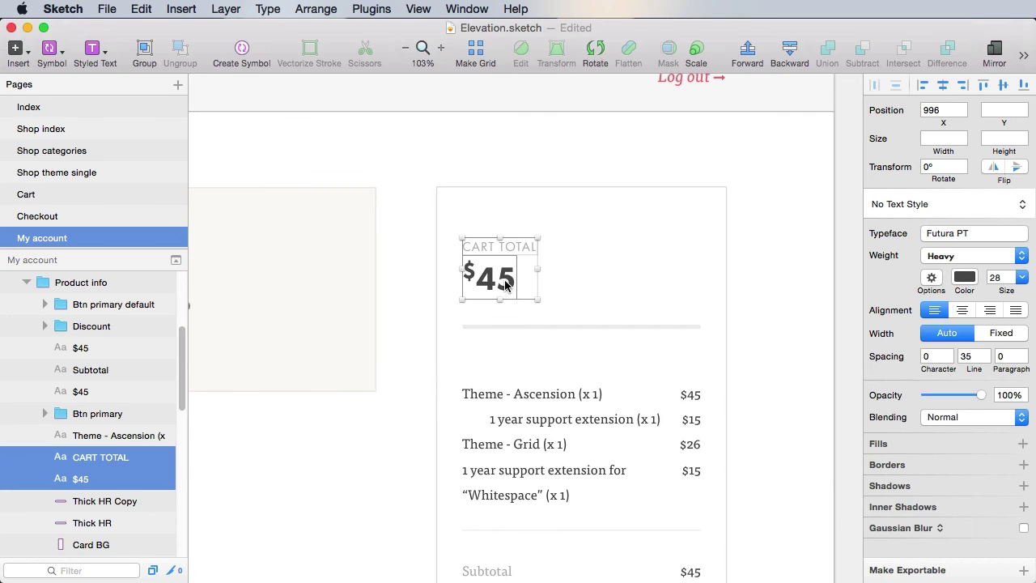
pyautogui.press('BackSpace')
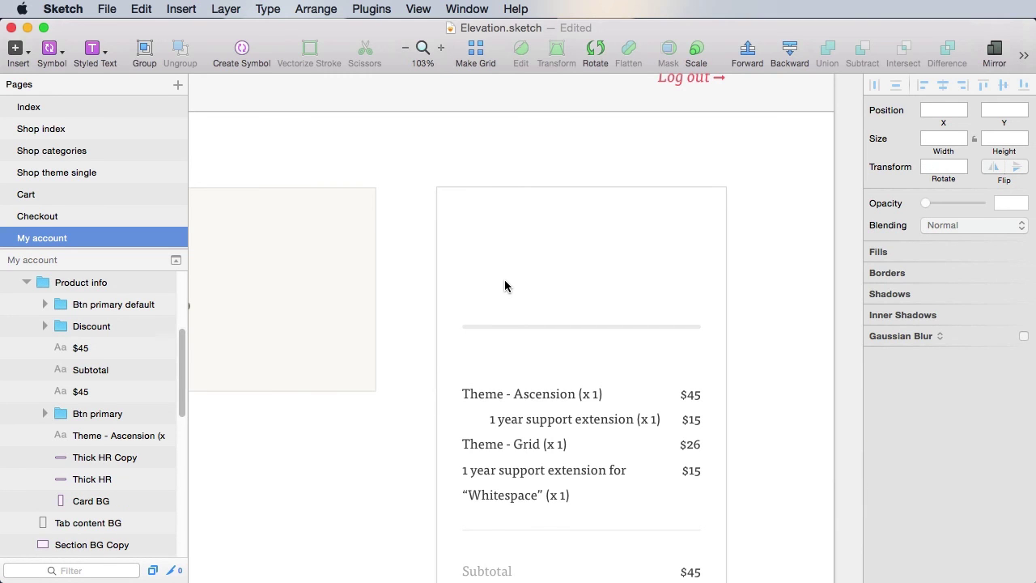
# Step: Add the text "You have made changes to the account details. Save these changes?" at the card's upper part, at X 997, Y 852
pyautogui.press('t')
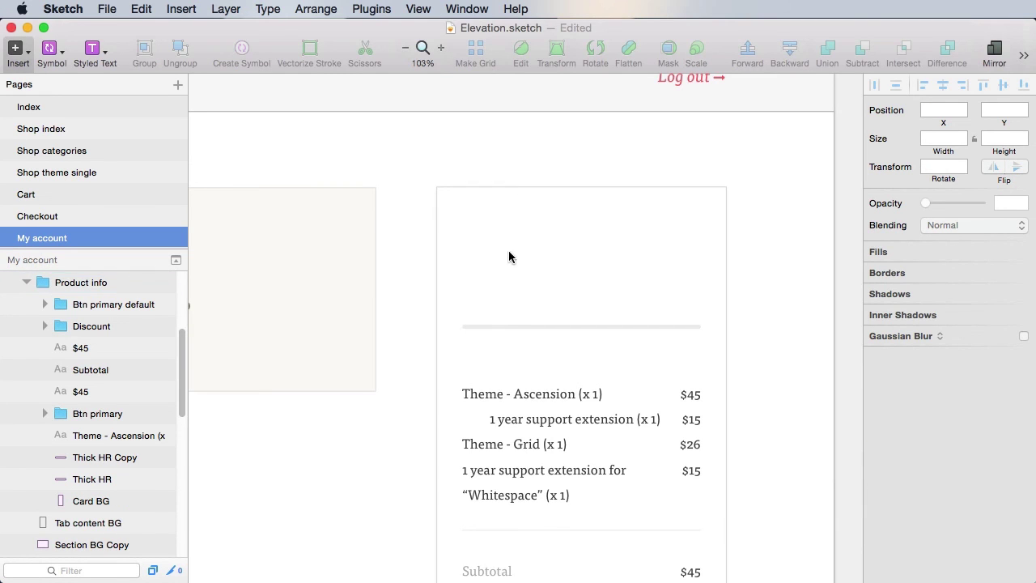
pyautogui.click(489, 248)
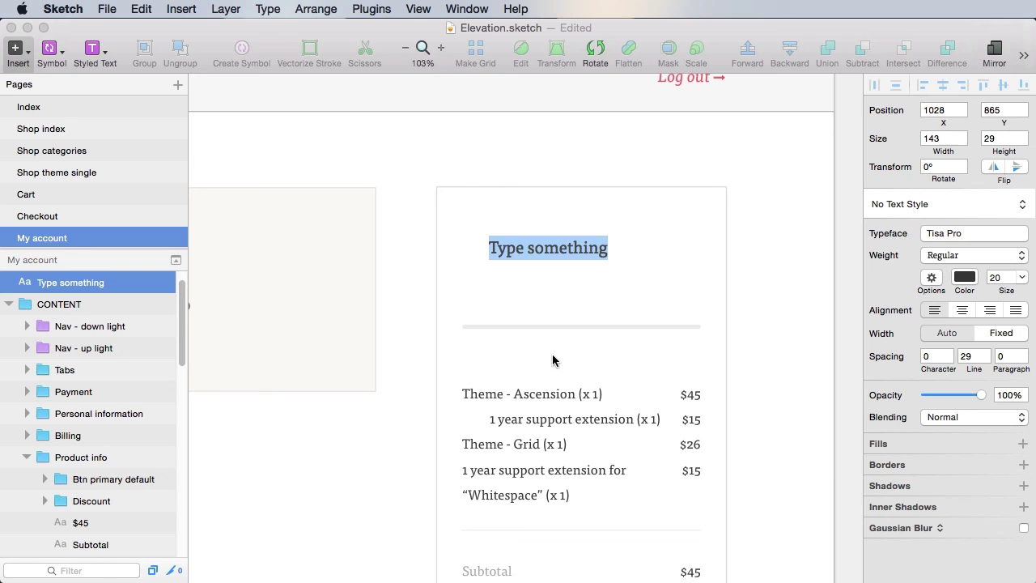
pyautogui.press('super+v')
pyautogui.press('Escape')
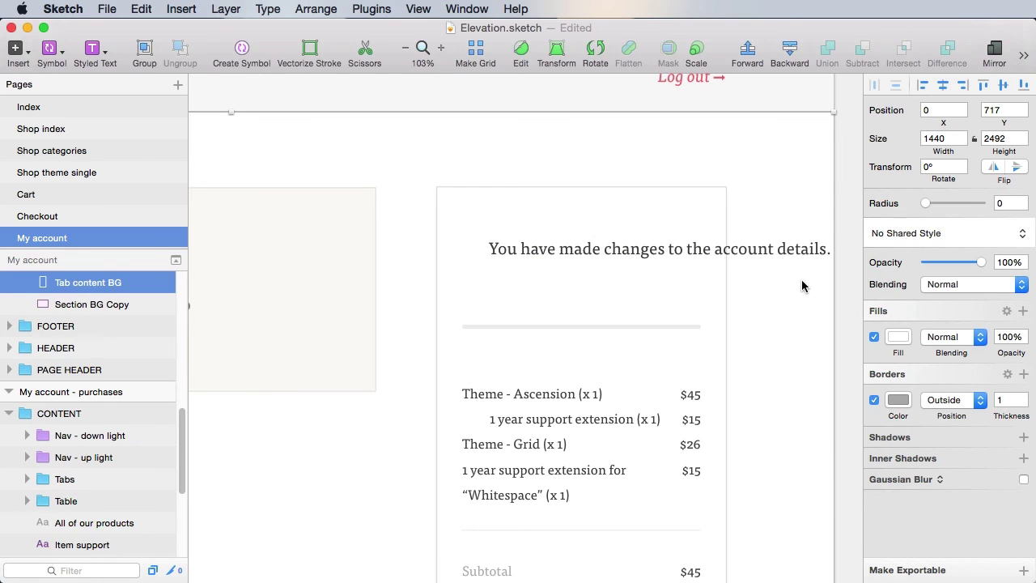
pyautogui.moveTo(810, 323)
pyautogui.mouseDown()
pyautogui.moveTo(655, 315)
pyautogui.moveTo(801, 328)
pyautogui.mouseUp()
pyautogui.moveTo(737, 256); pyautogui.dragTo(712, 246)
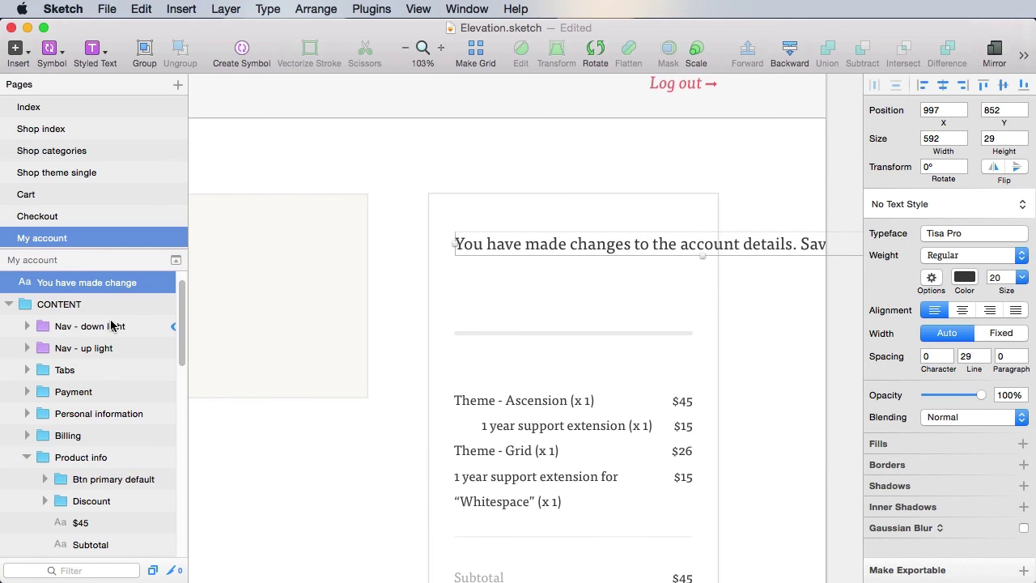
# Step: Move the new message text into the Product info group and rename that group "Changes"
pyautogui.moveTo(113, 325); pyautogui.dragTo(121, 463)
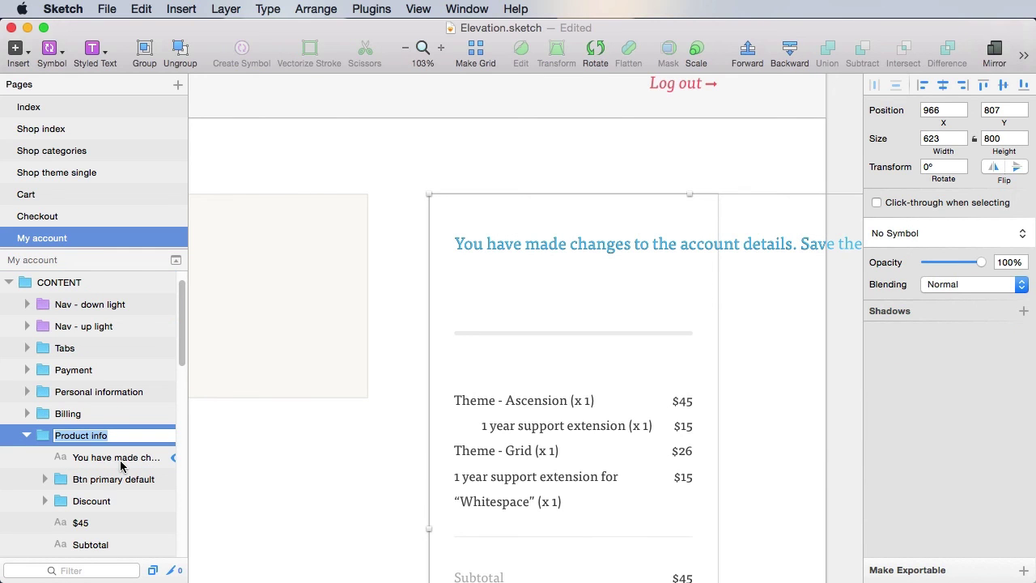
pyautogui.write('Changes')
pyautogui.press('Return')
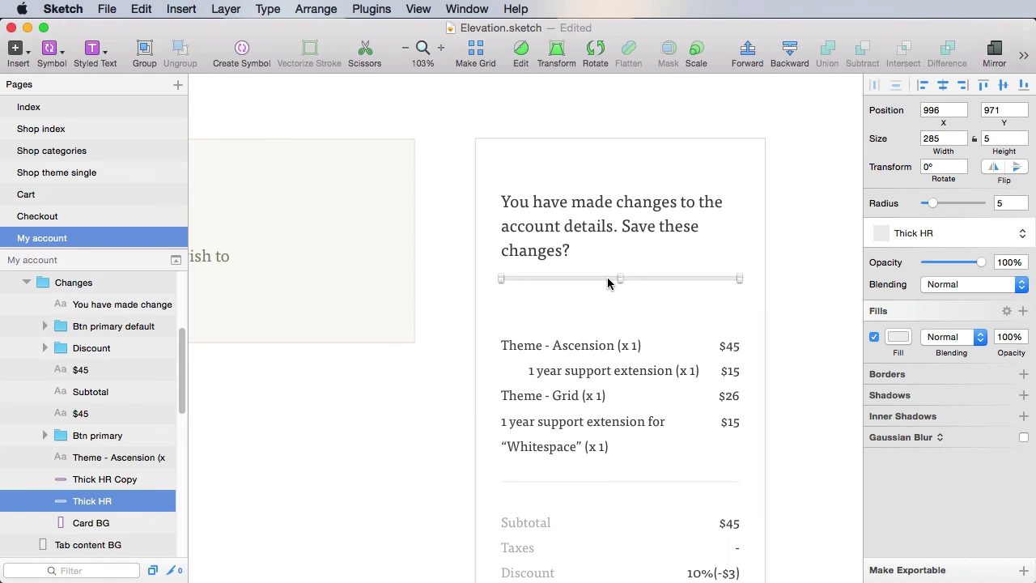
# Step: Shift the thick divider 13 px down beneath the message text and save the document
pyautogui.press('alt')
pyautogui.hotkey('shift', 'Down')
pyautogui.press('Down')
pyautogui.press('Down')
pyautogui.press('Down')
pyautogui.press('super+s')
# Step: Delete the theme item list with its prices and the subtotal block with its divider from the Changes card
pyautogui.scroll(-3, 705, 333)
pyautogui.click(577, 275)
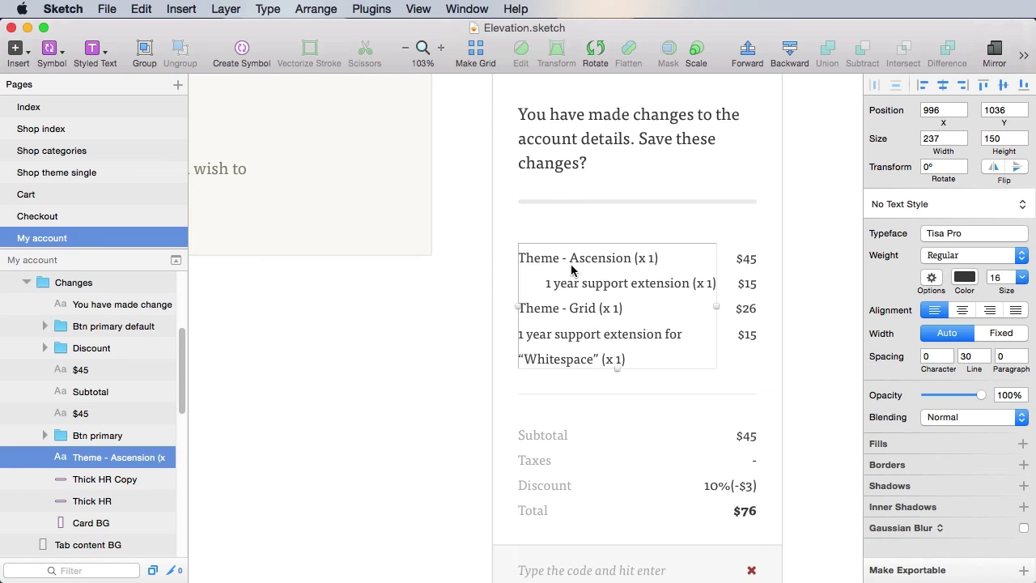
pyautogui.keyDown('shift'); pyautogui.click(750, 281); pyautogui.keyUp('shift')
pyautogui.press('BackSpace')
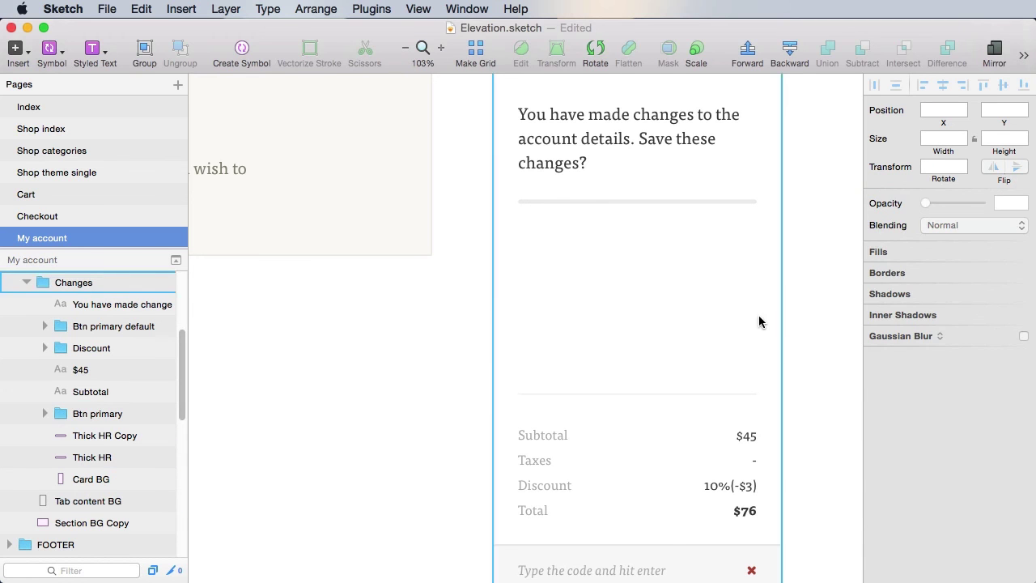
pyautogui.keyDown('shift'); pyautogui.click(743, 435); pyautogui.keyUp('shift')
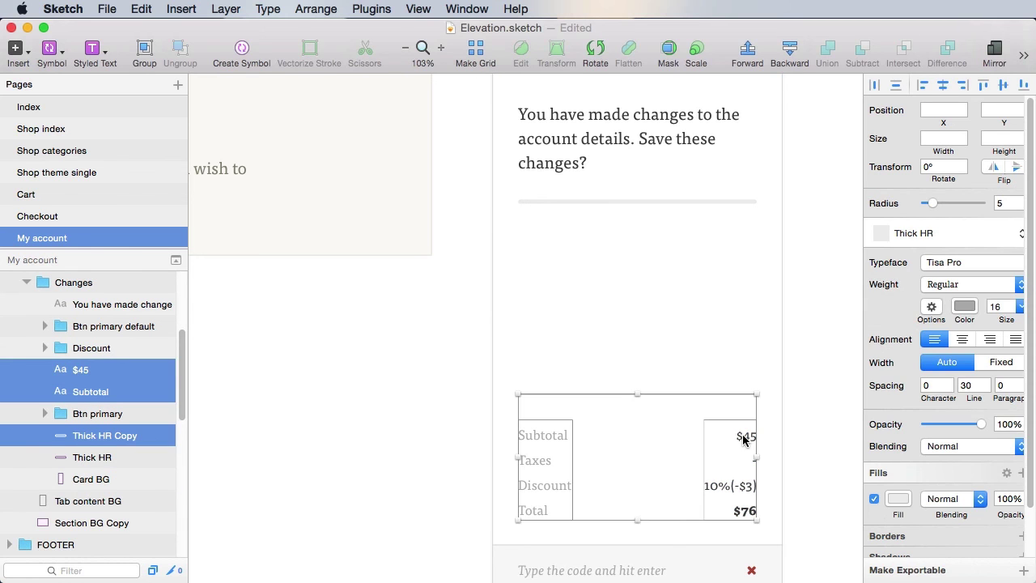
pyautogui.press('Delete')
# Step: Delete the Discount group holding the code entry field from the Changes card
pyautogui.scroll(-4, 731, 332)
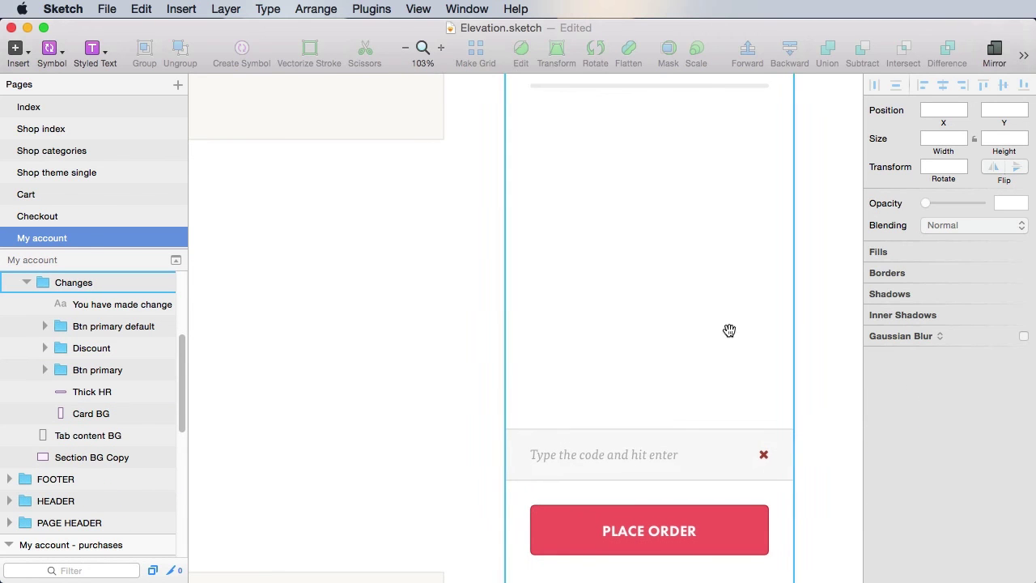
pyautogui.click(549, 454)
pyautogui.click(92, 348)
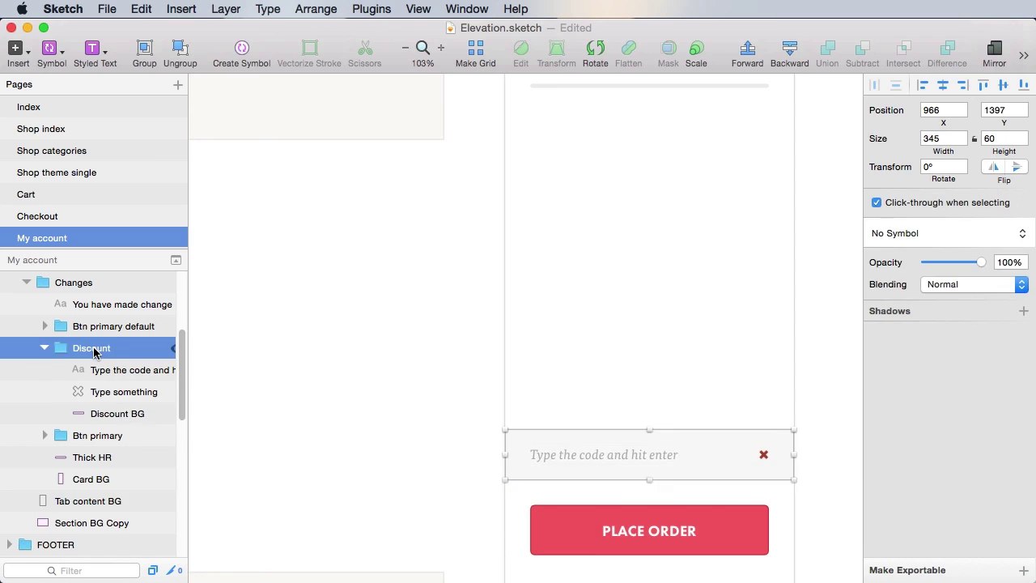
pyautogui.press('Delete')
# Step: Remove the spare Btn primary group and move the Place order button up beneath the divider to Y 1116
pyautogui.click(714, 539)
pyautogui.click(99, 350)
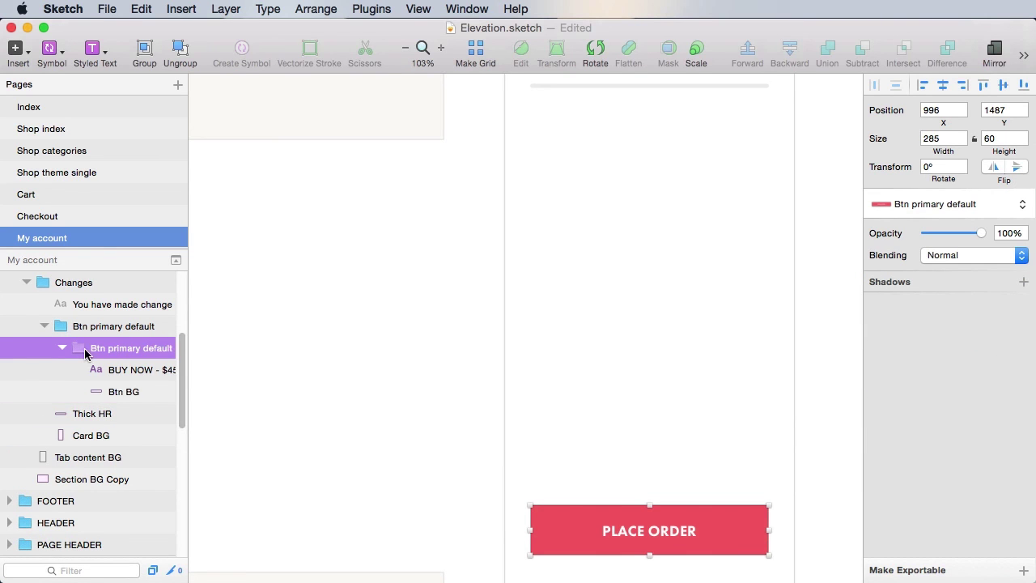
pyautogui.click(64, 349)
pyautogui.click(114, 329)
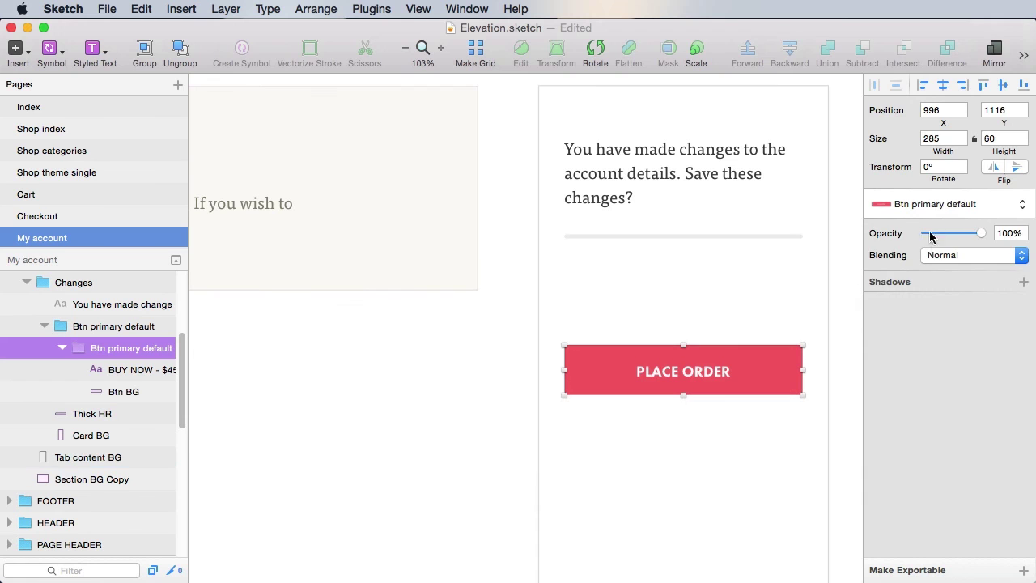
# Step: Switch the Place order button to the "Btn - default primary short" symbol and relabel it "SAVE"
pyautogui.click(931, 207)
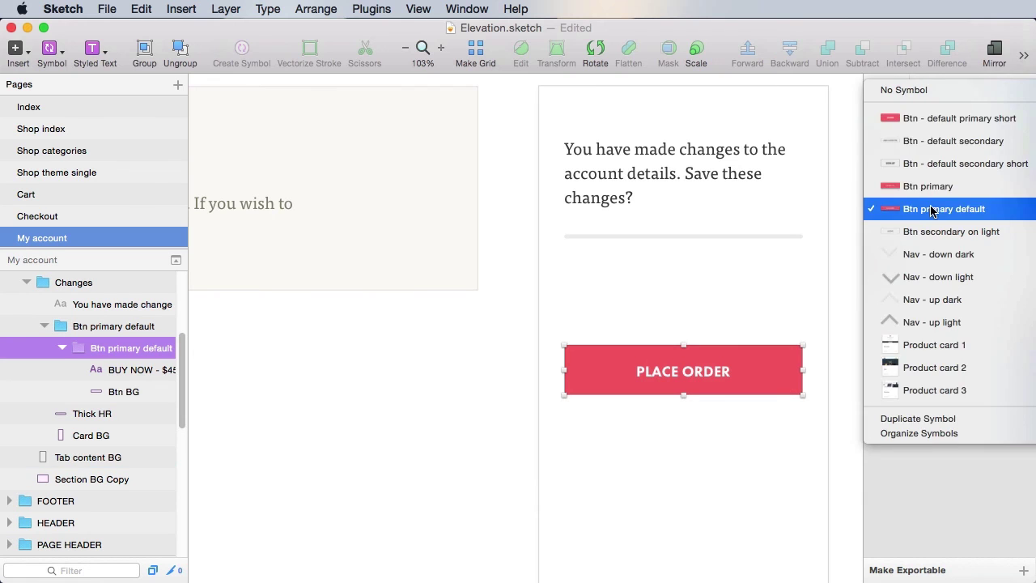
pyautogui.click(960, 118)
pyautogui.doubleClick(664, 389)
pyautogui.write('SAVE')
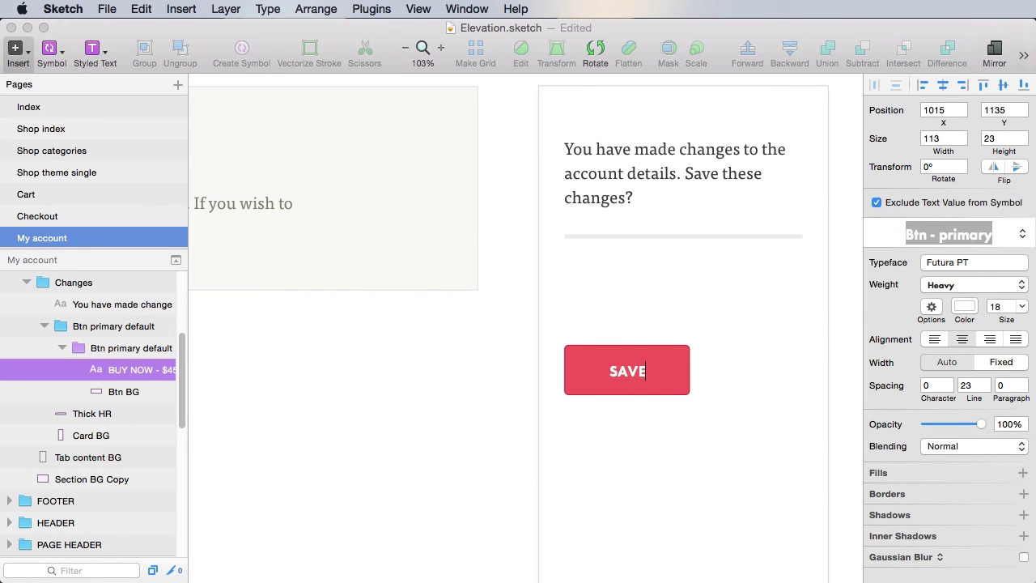
pyautogui.press('Escape')
# Step: Insert a short default secondary button symbol beside the Save button at X 1136 and label it "DISCARD"
pyautogui.click(50, 50)
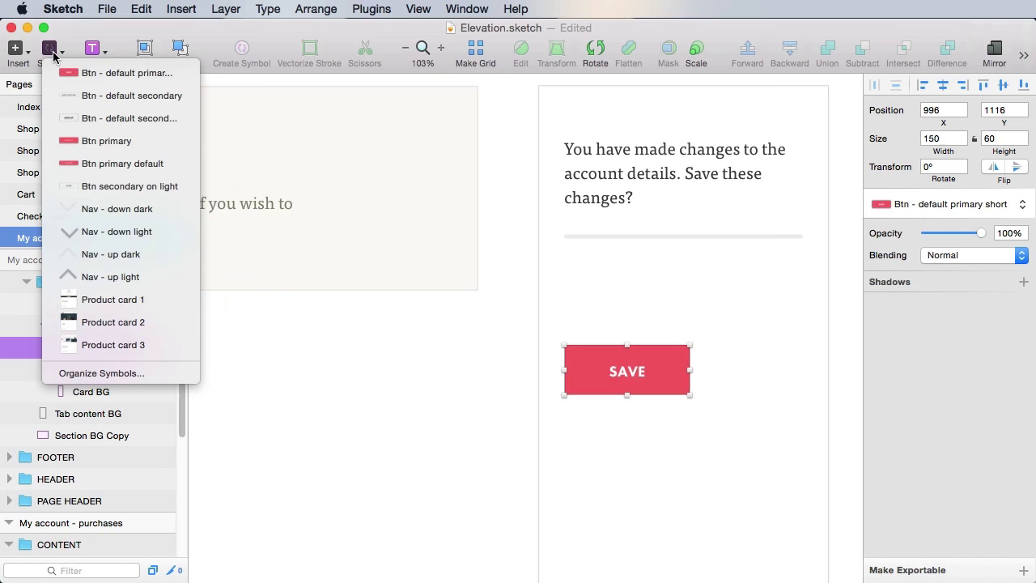
pyautogui.click(145, 120)
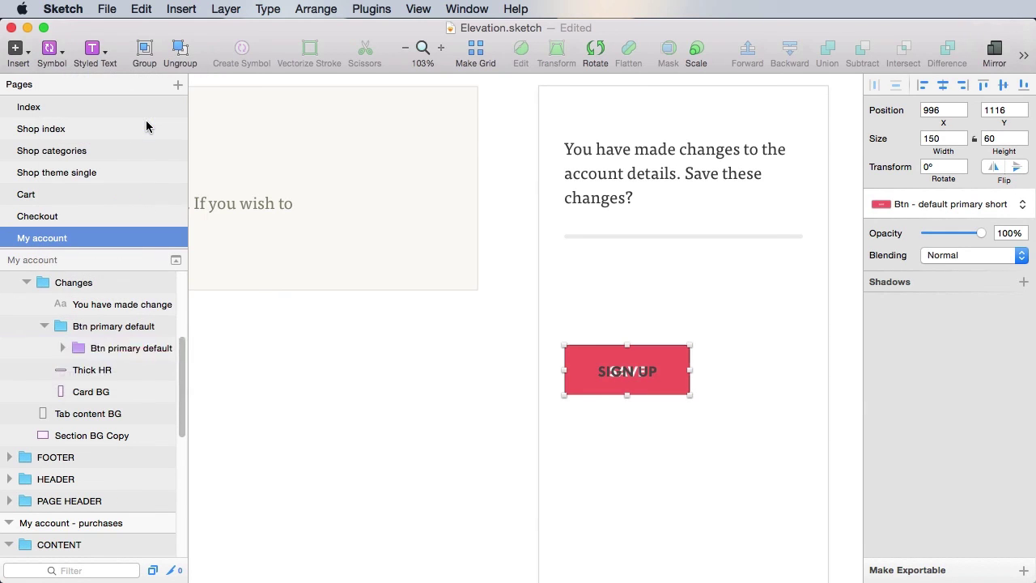
pyautogui.hotkey('shift', 'Right')
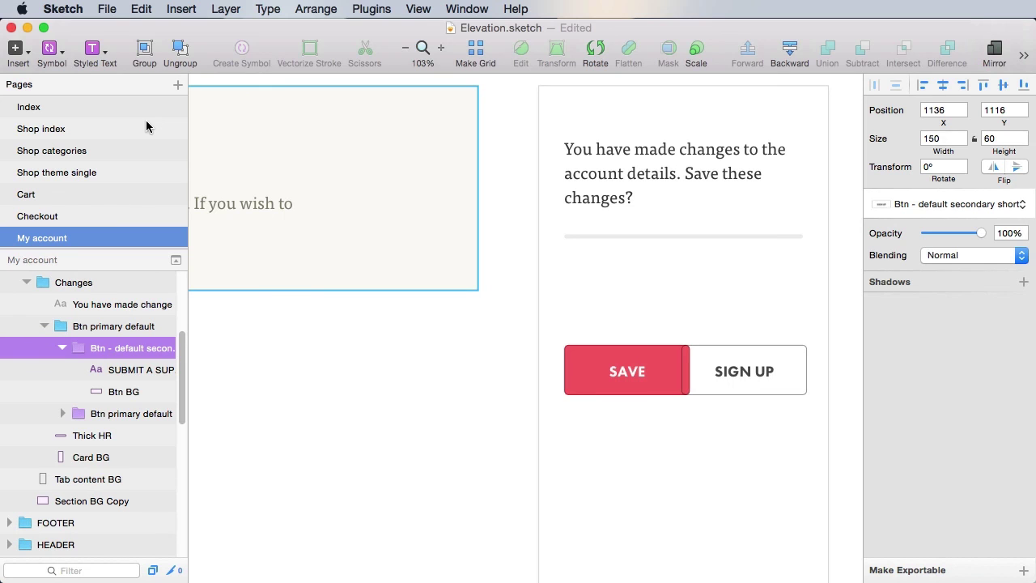
pyautogui.click(819, 358)
pyautogui.doubleClick(771, 378)
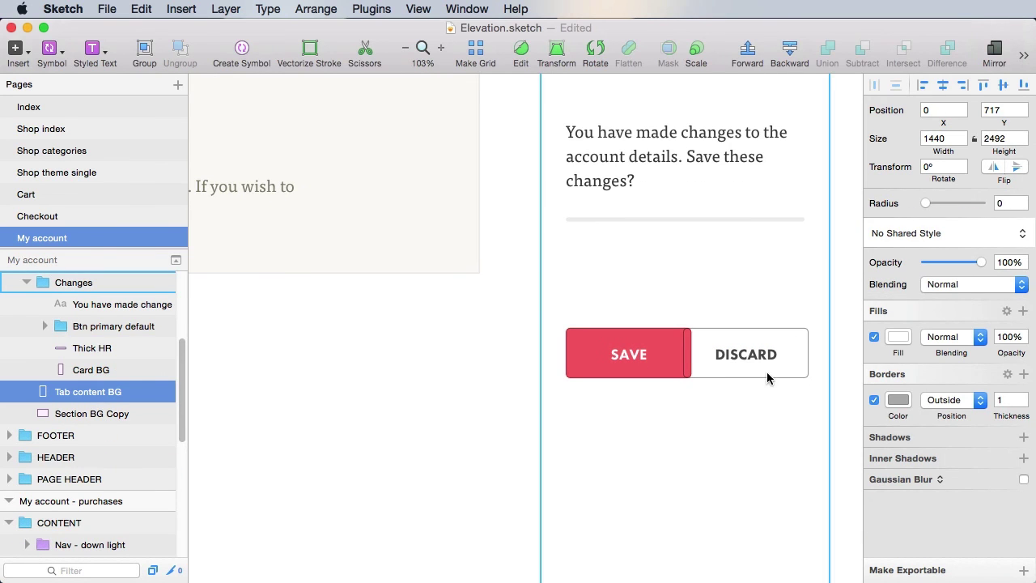
# Step: Detach the Discard button from its symbol and narrow its background to 124 px from the side facing the Save button
pyautogui.doubleClick(798, 354)
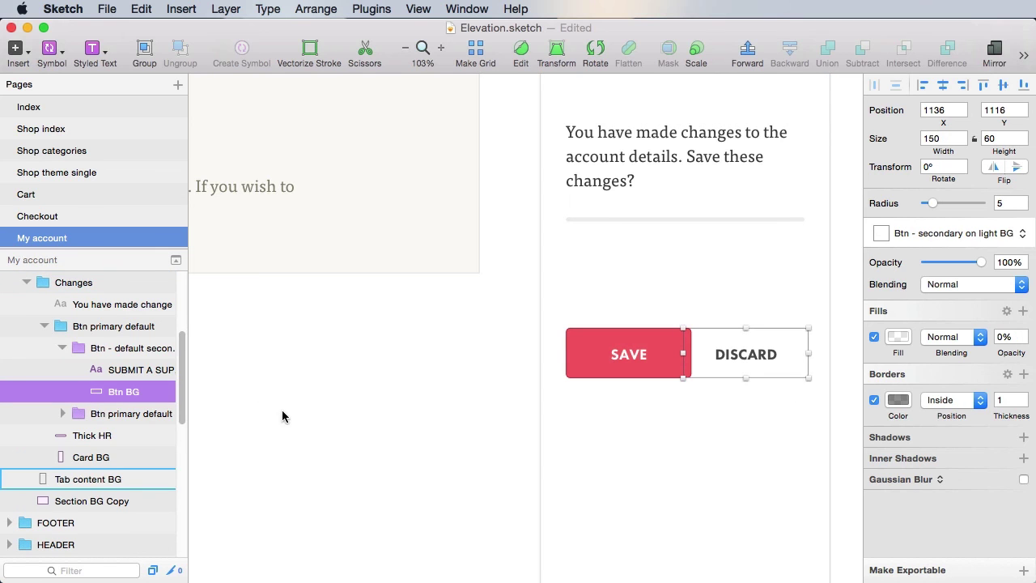
pyautogui.click(63, 352)
pyautogui.click(63, 348)
pyautogui.click(964, 212)
pyautogui.click(923, 136)
pyautogui.click(860, 347)
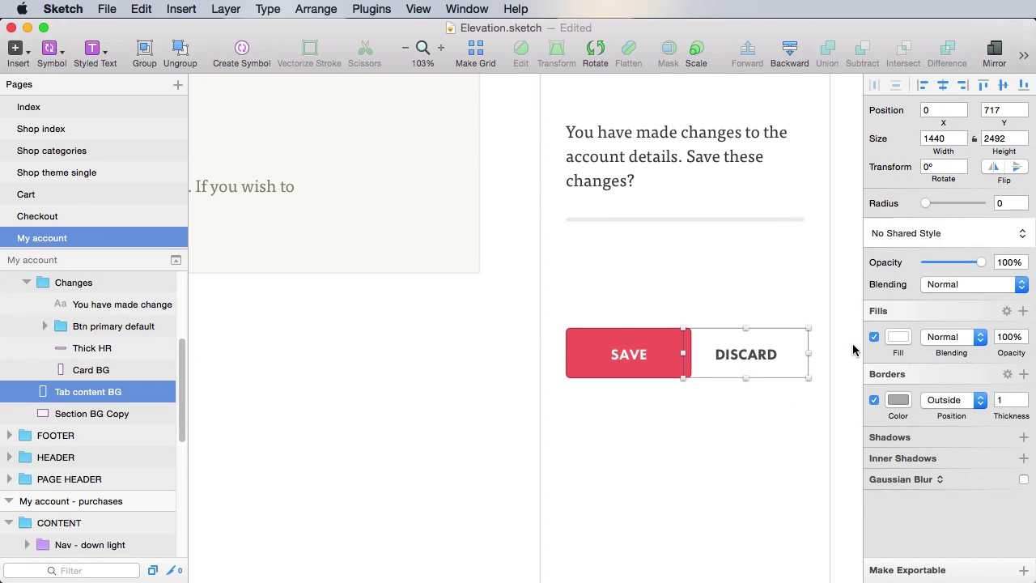
pyautogui.doubleClick(794, 353)
pyautogui.moveTo(685, 357); pyautogui.dragTo(705, 357)
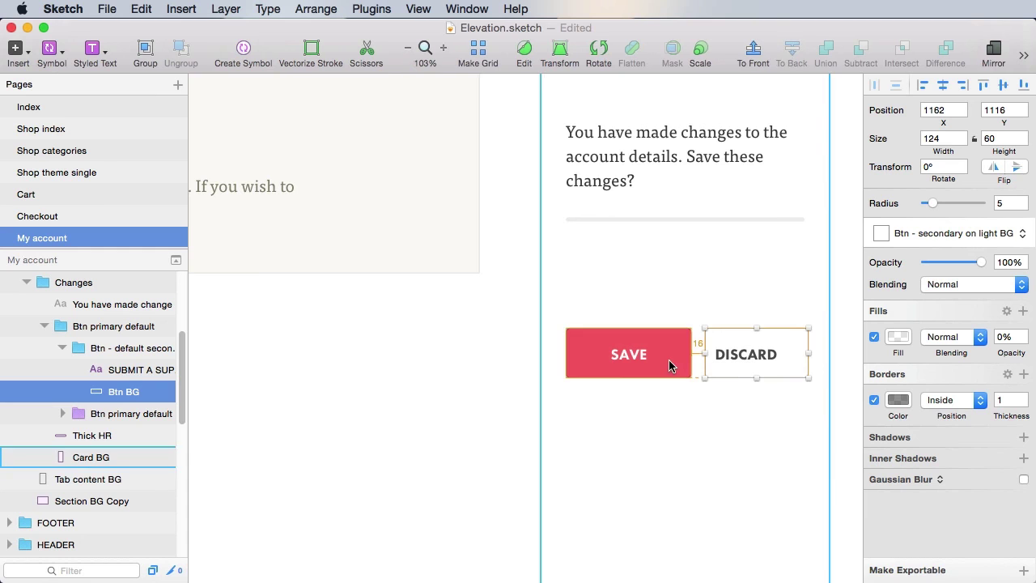
# Step: Centre the DISCARD label horizontally within its resized button background
pyautogui.click(823, 352)
pyautogui.click(808, 353)
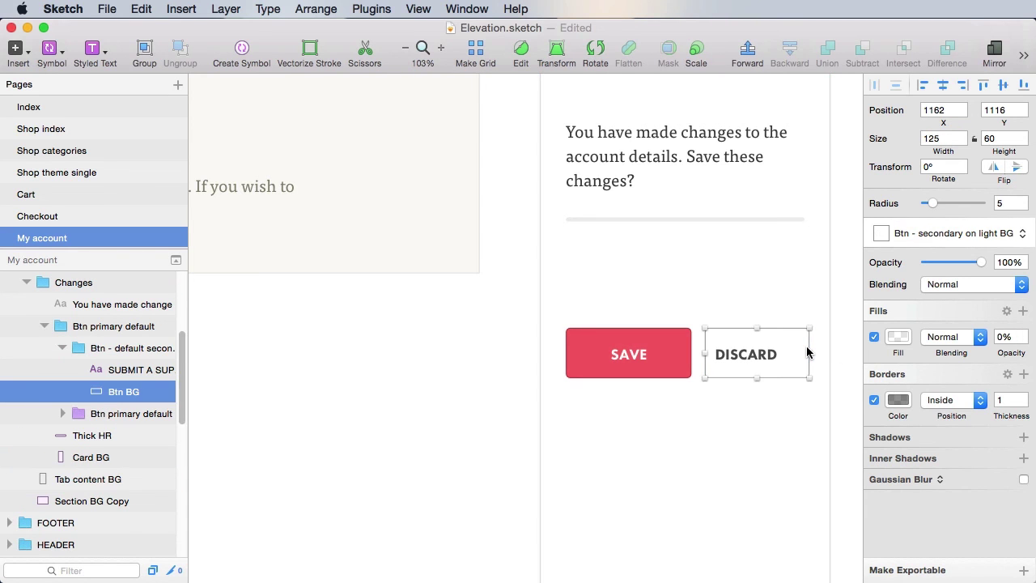
pyautogui.keyDown('shift'); pyautogui.click(766, 358); pyautogui.keyUp('shift')
pyautogui.click(842, 387)
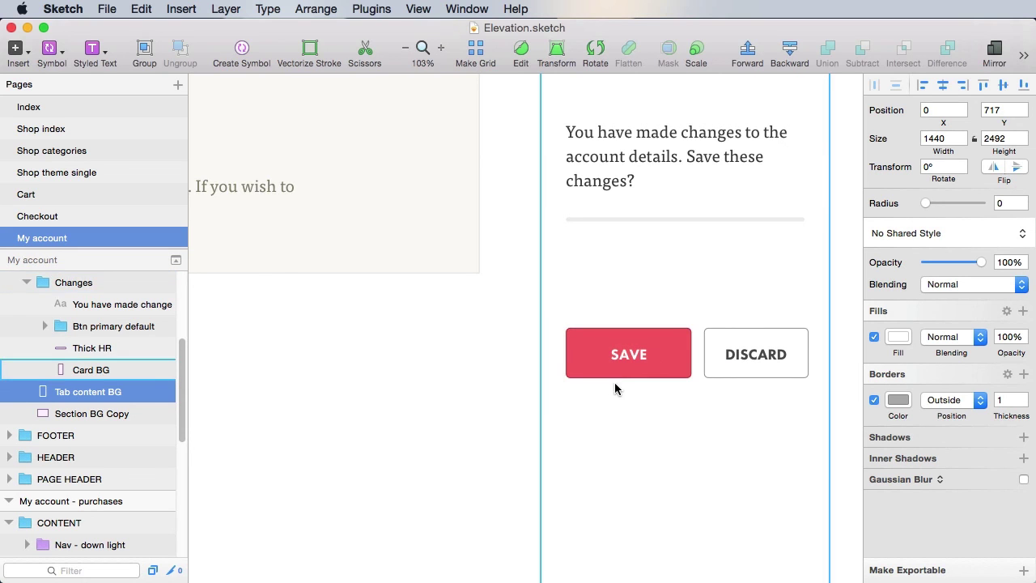
# Step: Move the Save and Discard button group up closer beneath the card's divider and save the document
pyautogui.moveTo(842, 467)
pyautogui.mouseDown()
pyautogui.moveTo(837, 313)
pyautogui.moveTo(841, 458)
pyautogui.mouseUp()
pyautogui.click(638, 350)
pyautogui.keyDown('super'); pyautogui.click(654, 349); pyautogui.keyUp('super')
pyautogui.click(102, 328)
pyautogui.moveTo(756, 347); pyautogui.dragTo(753, 313)
pyautogui.hotkey('shift', 'Up')
pyautogui.hotkey('shift', 'Up')
pyautogui.hotkey('shift', 'Up')
pyautogui.press('Down')
pyautogui.press('Down')
pyautogui.press('super+s')
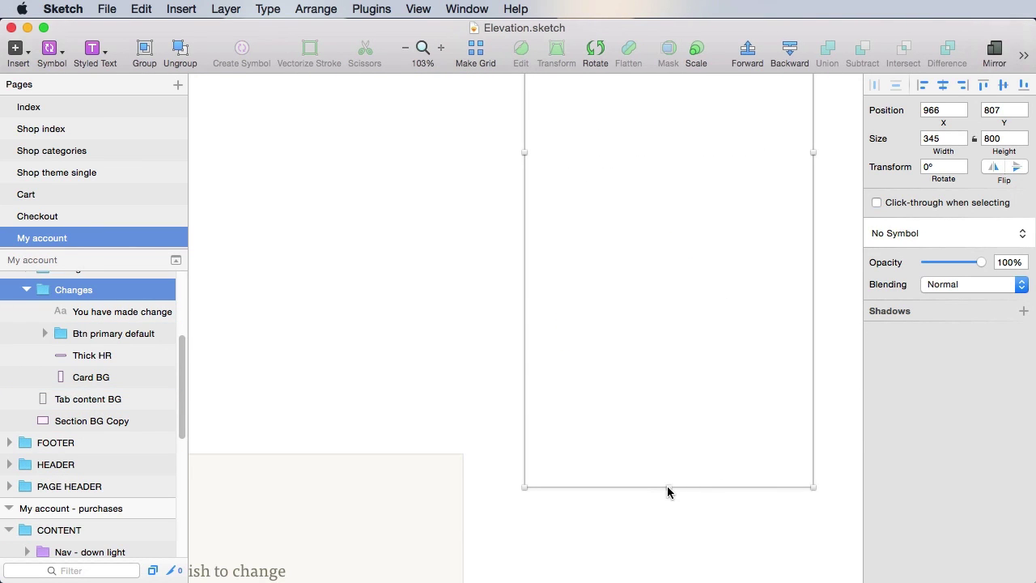
# Step: Shorten the Changes card's background to 370 px high so it ends just below the buttons, and save the document
pyautogui.click(680, 409)
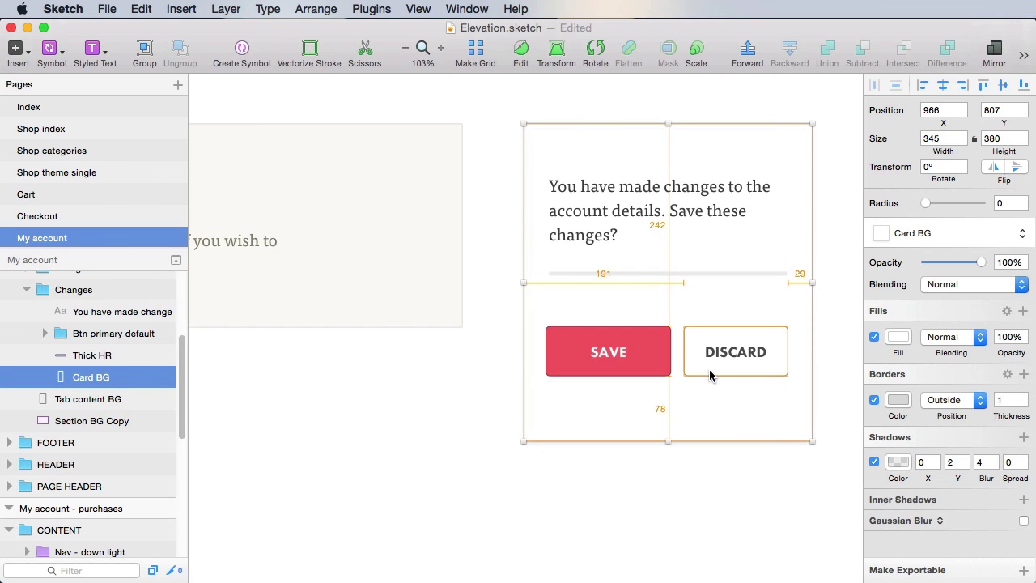
pyautogui.press('alt')
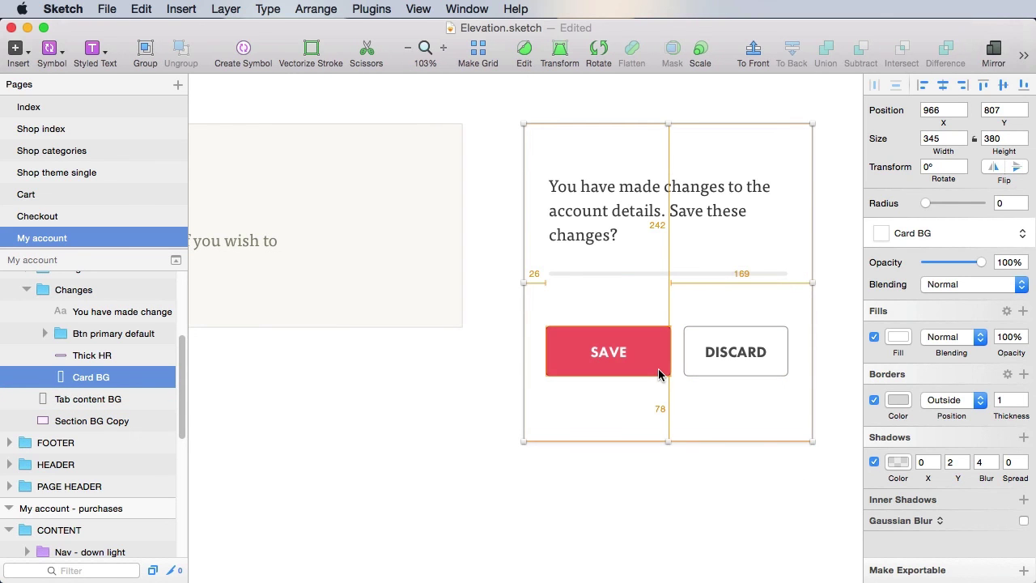
pyautogui.moveTo(668, 441); pyautogui.dragTo(668, 433)
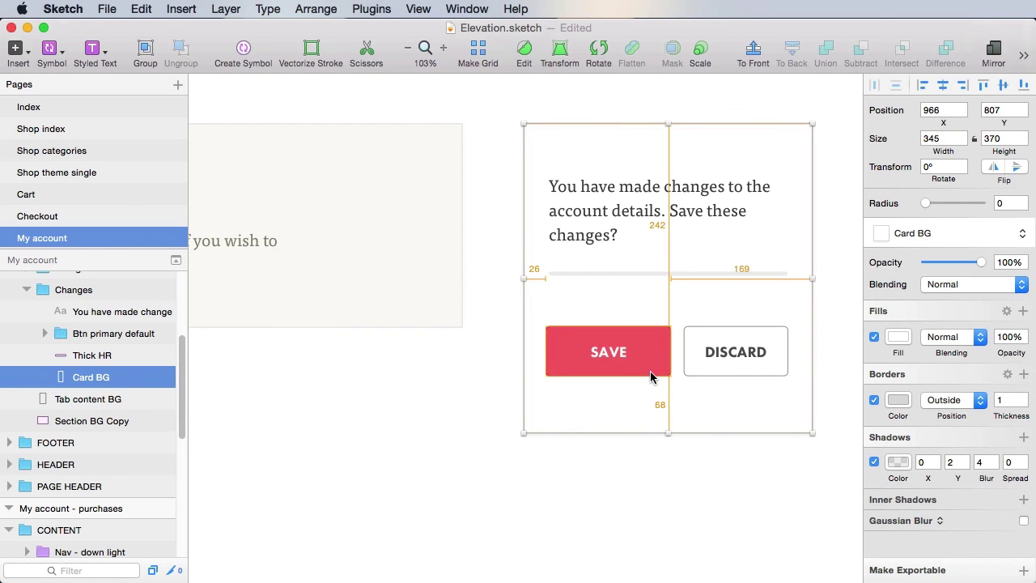
pyautogui.click(828, 273)
pyautogui.press('super+minus')
pyautogui.press('super+minus')
pyautogui.click(752, 311)
pyautogui.press('super+s')
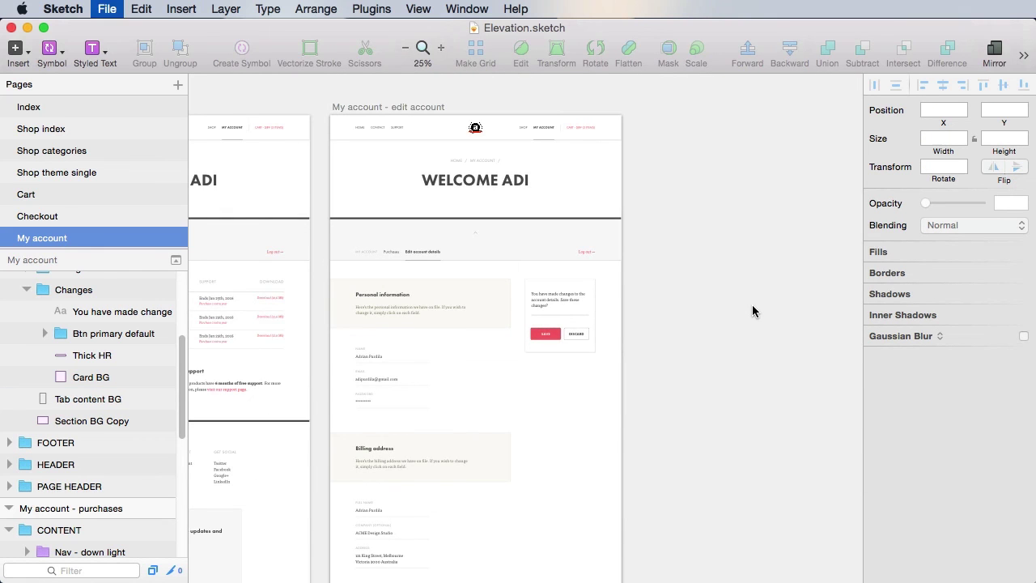
# Step: Review the login, new, purchases and edit account artboards together in an overview of the page
pyautogui.press('super+1')
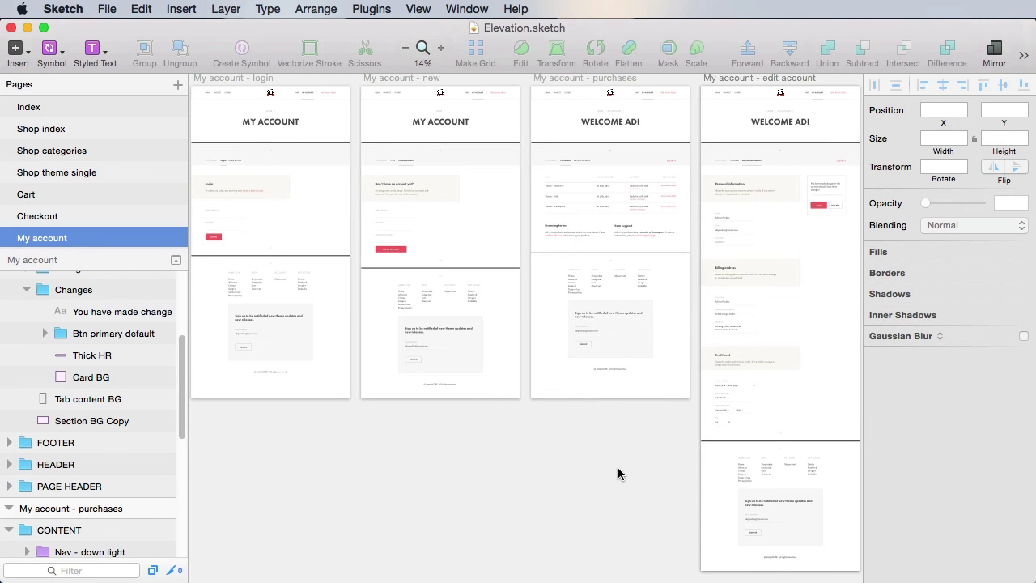
pyautogui.scroll(1, 578, 469)
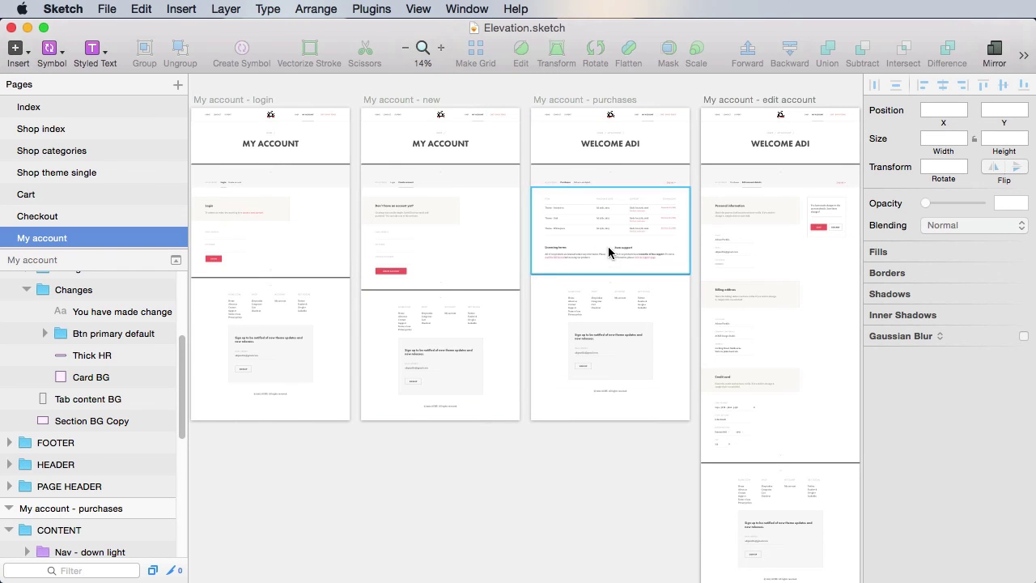
pyautogui.moveTo(841, 89); pyautogui.dragTo(747, 91)
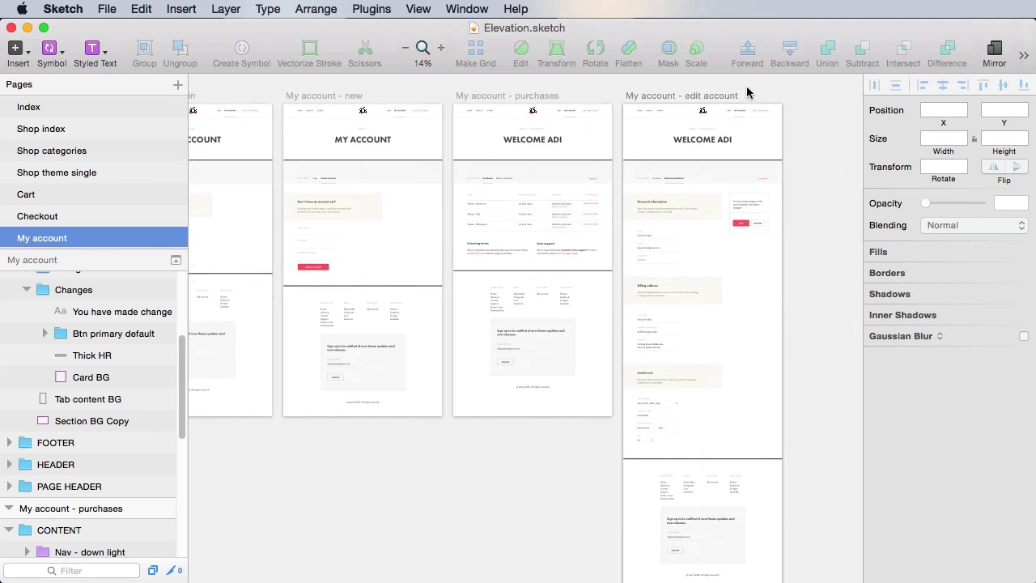